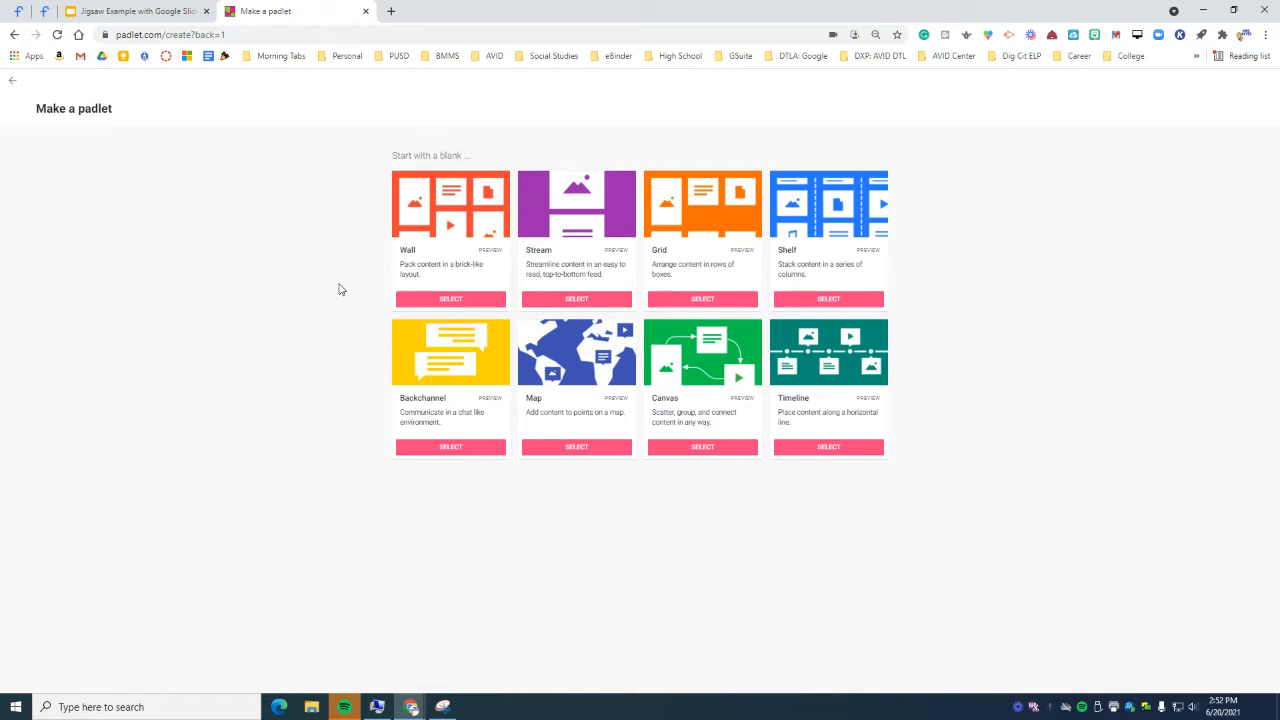
# Step: Review the example jigsaw slideshow, then start a Shelf board titled 'Industrial Revolution Jigsaw'
pyautogui.click(72, 14)
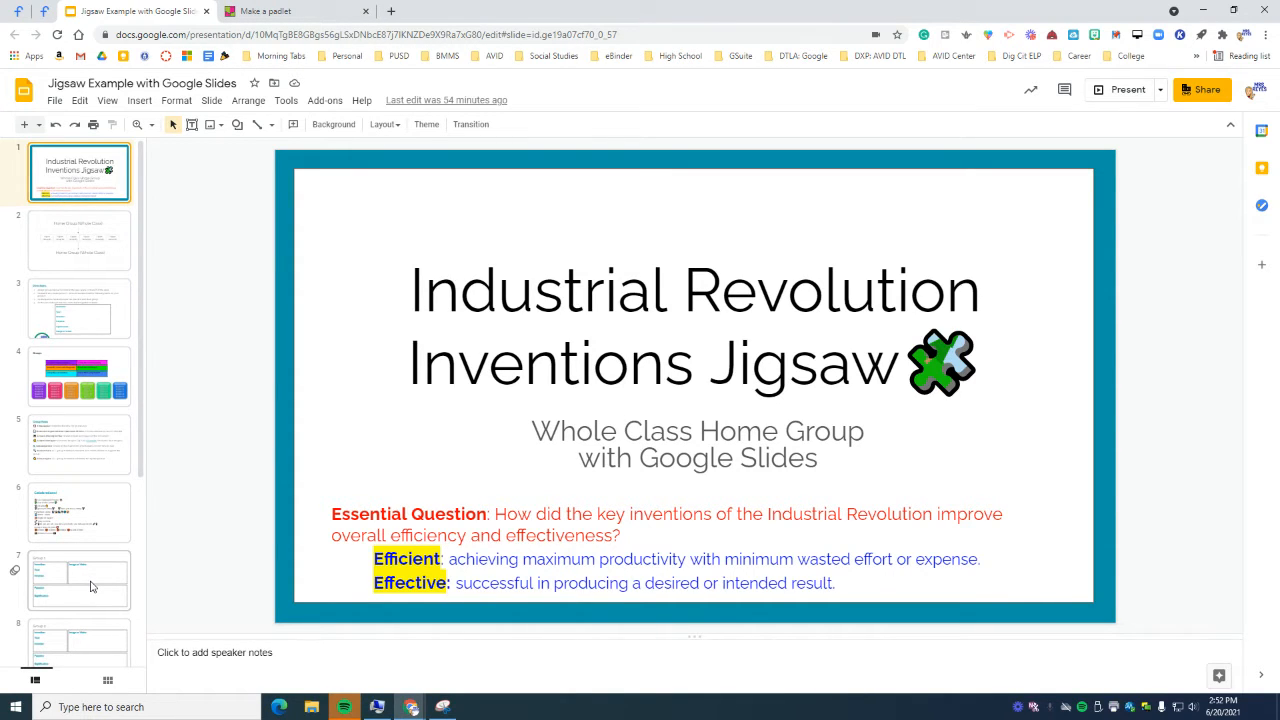
pyautogui.click(255, 11)
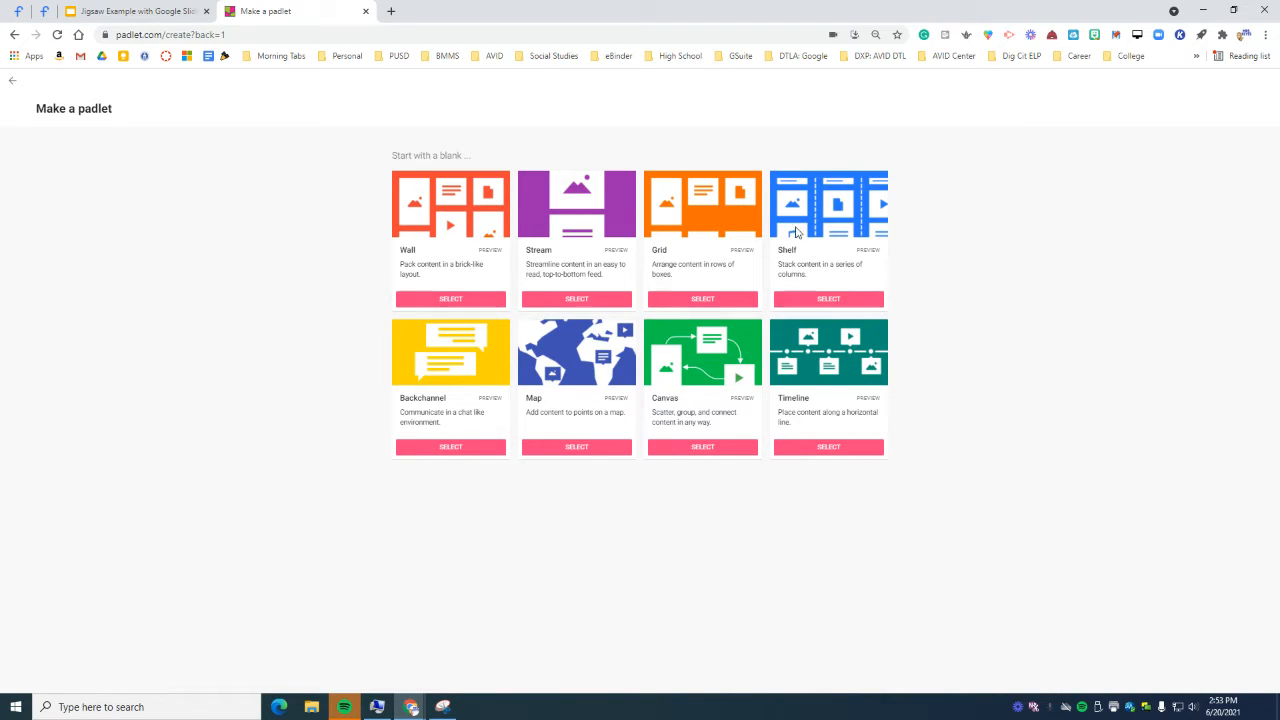
pyautogui.click(827, 300)
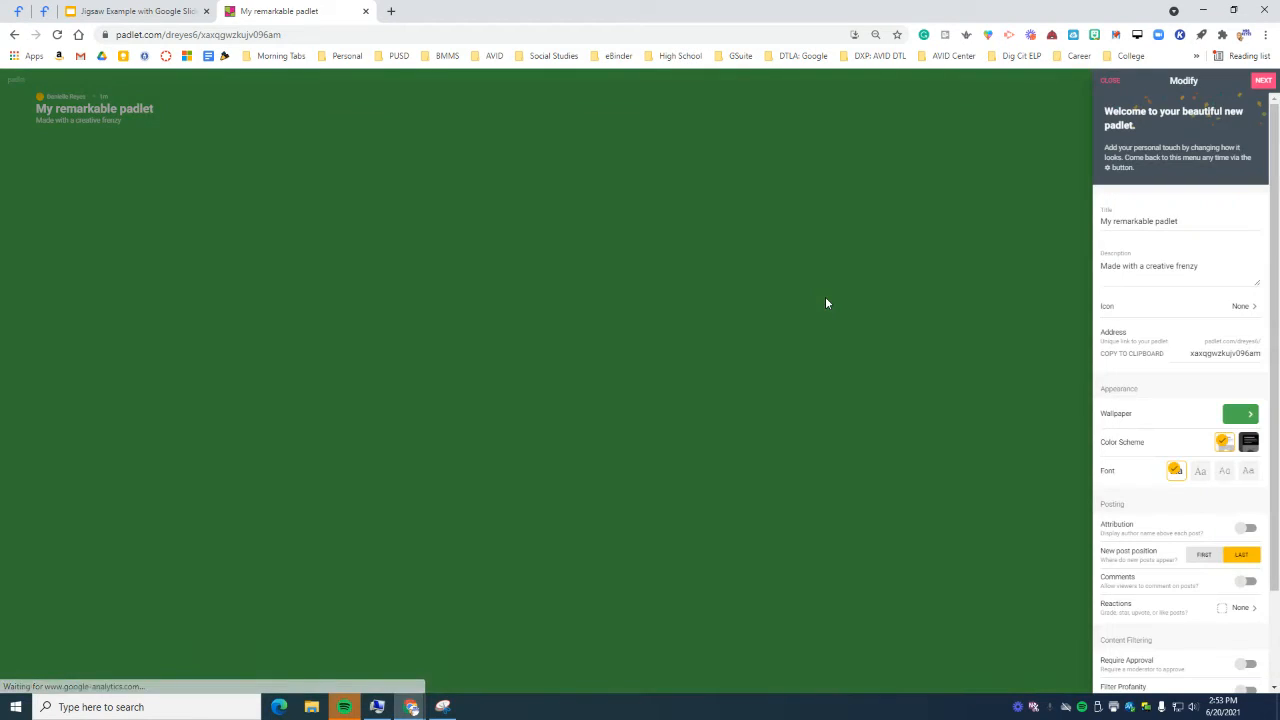
pyautogui.tripleClick(1158, 222)
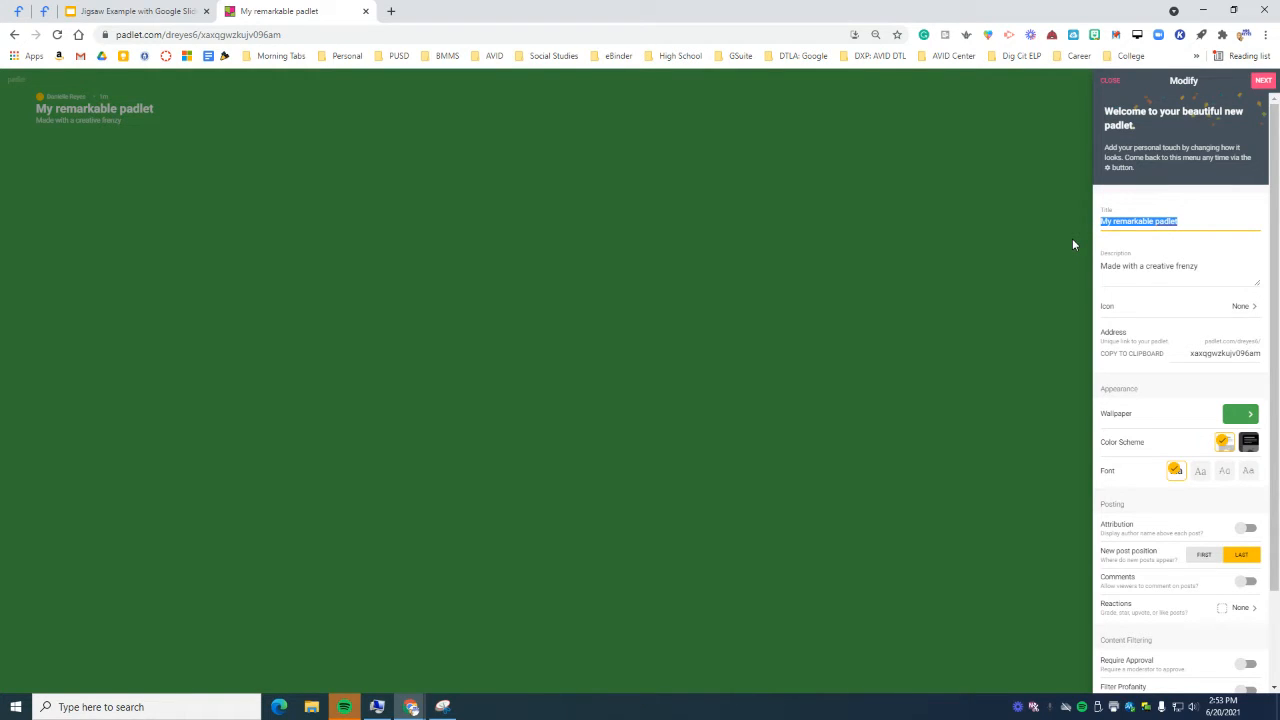
pyautogui.write('Ind')
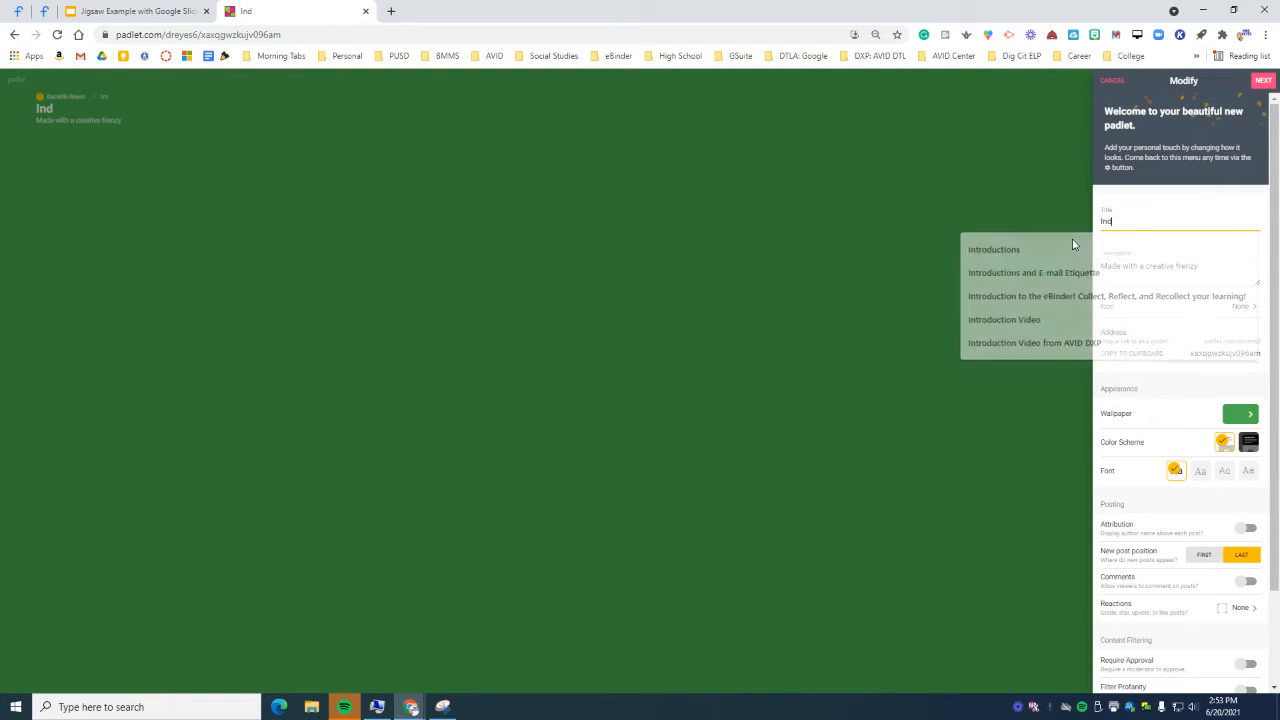
pyautogui.write('ustrial Revolution')
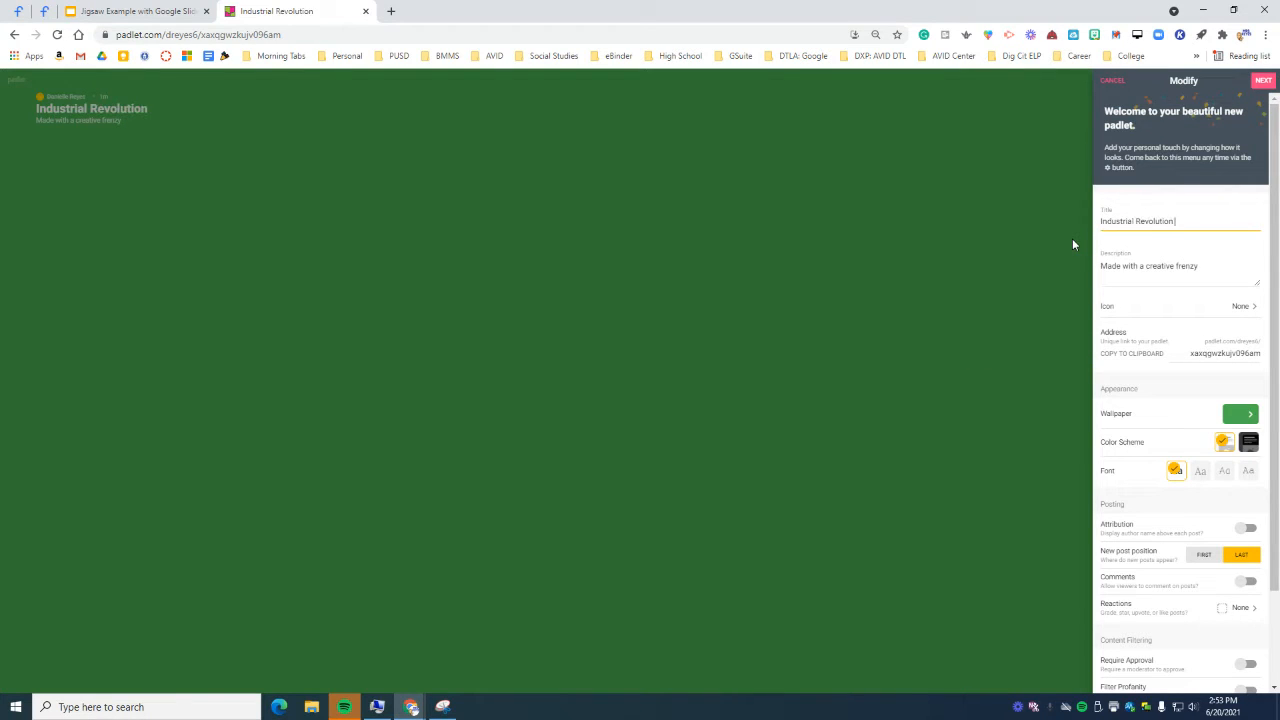
pyautogui.write(' Jigsaw')
# Step: Clear the default description, leave the board icon unset, and bring up the wallpaper choices
pyautogui.press('Tab')
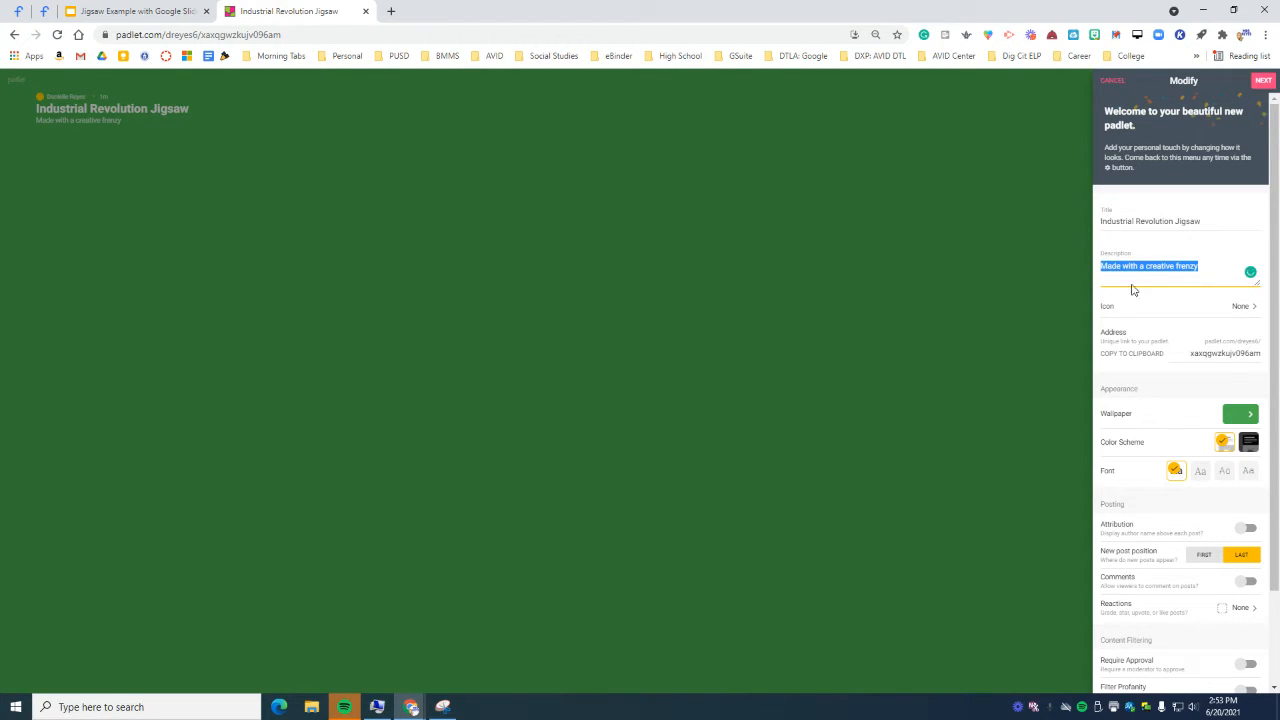
pyautogui.press('BackSpace')
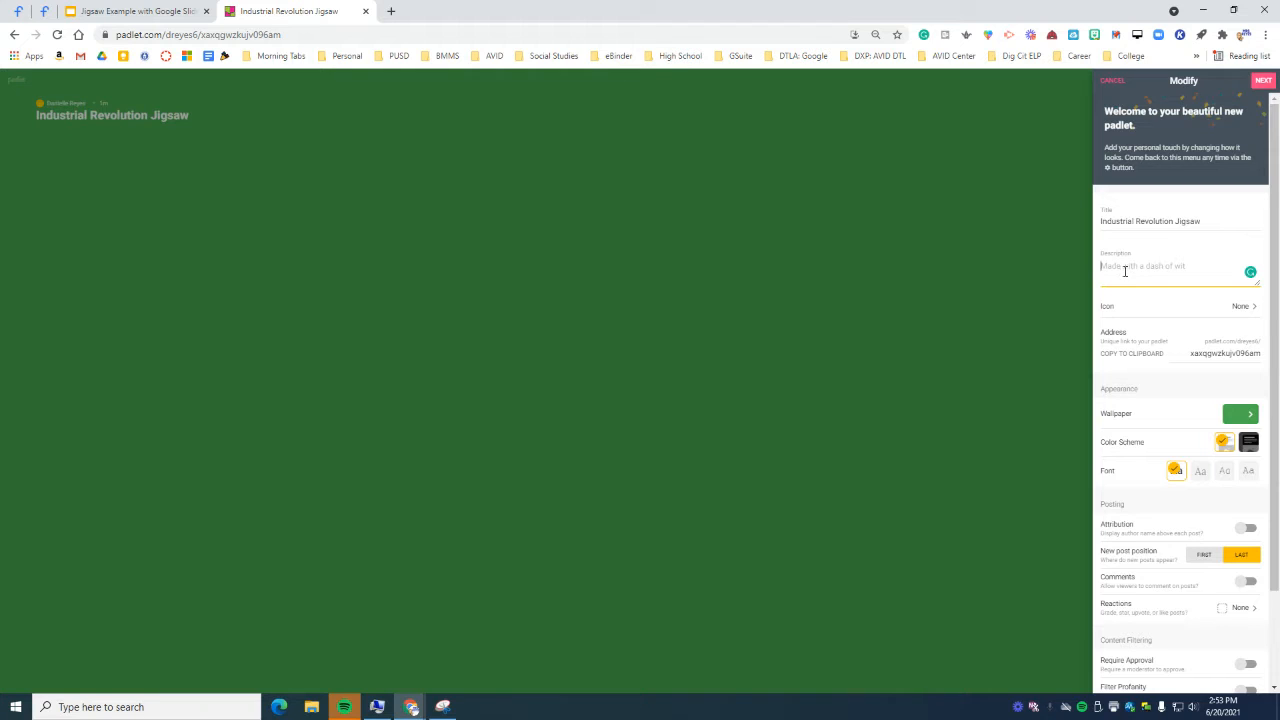
pyautogui.click(1252, 308)
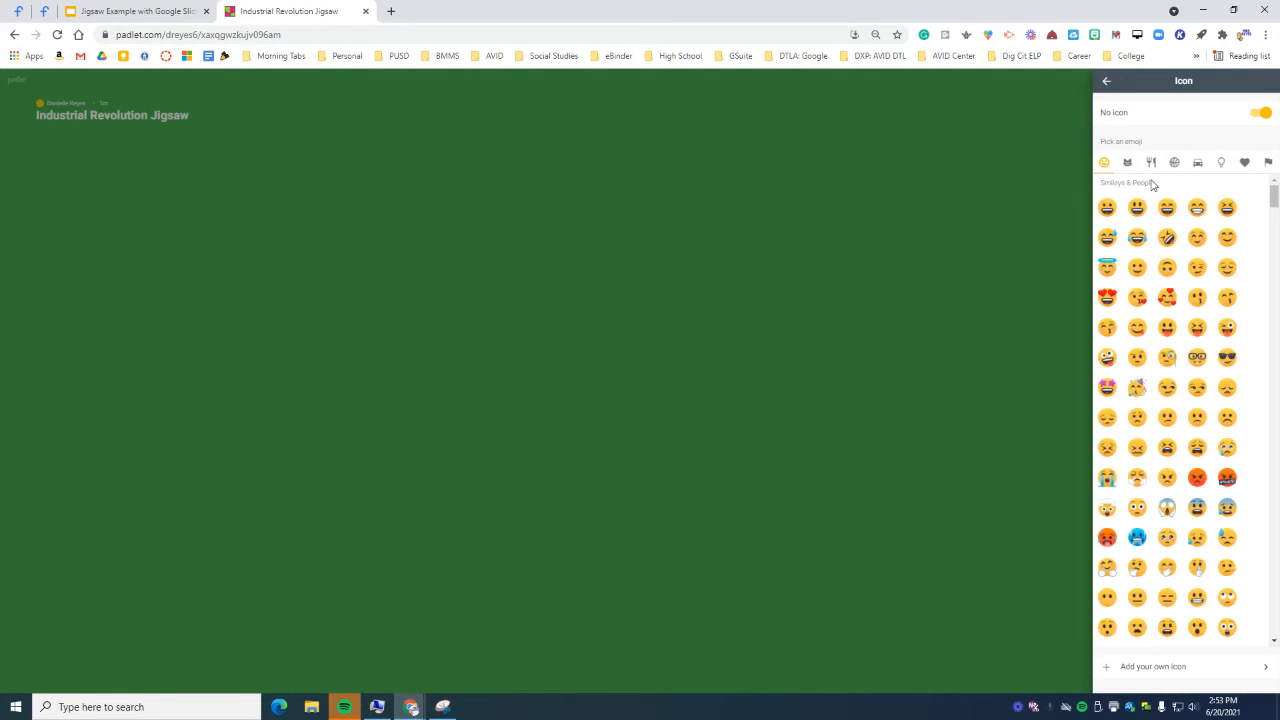
pyautogui.click(1106, 82)
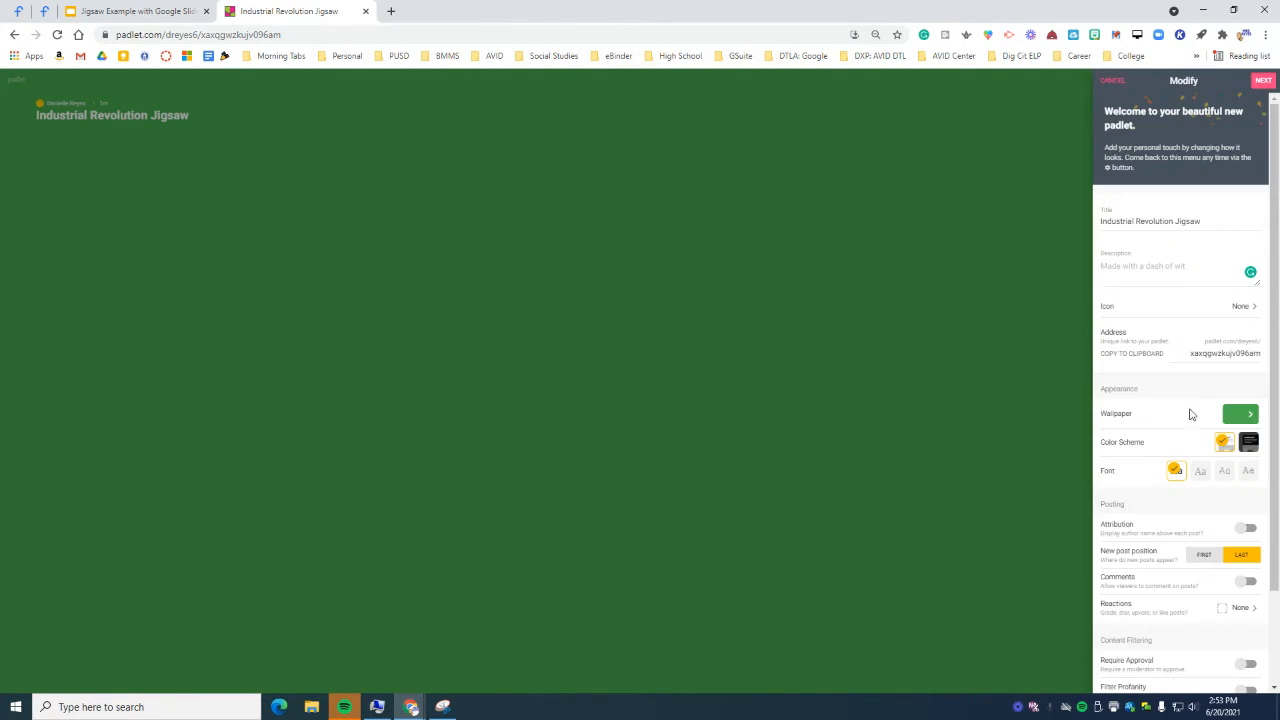
pyautogui.click(1241, 415)
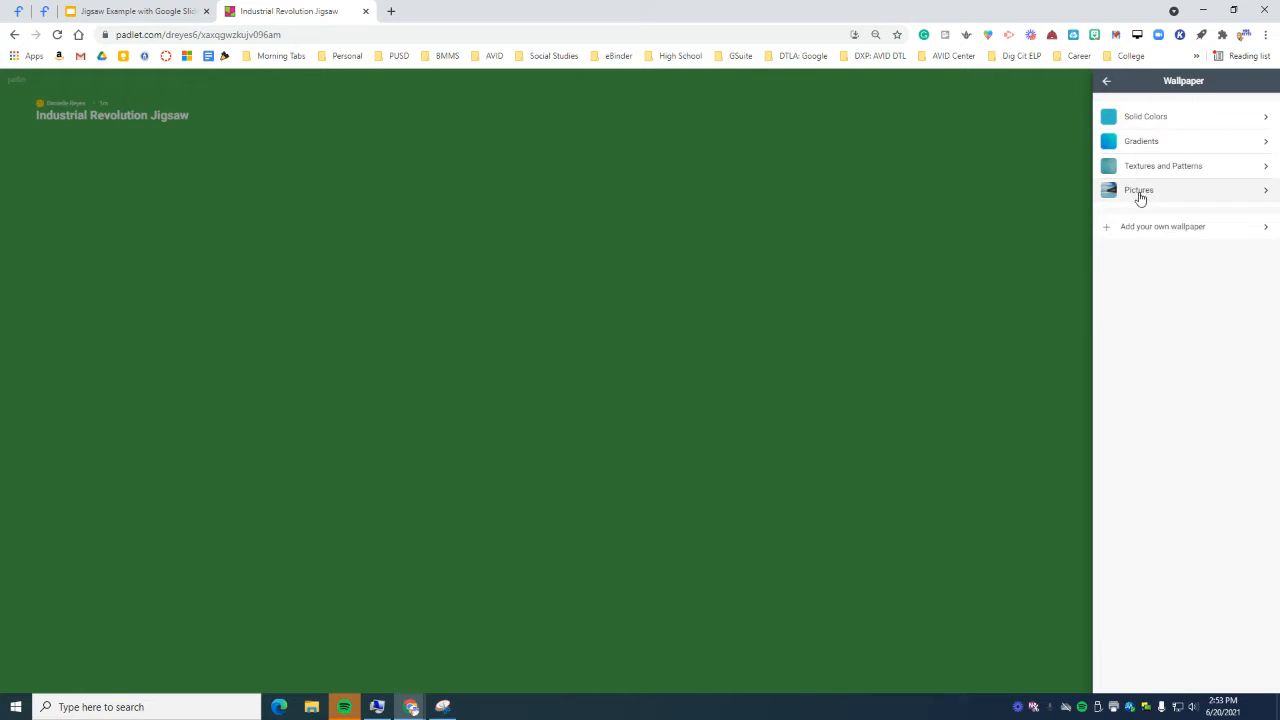
# Step: Search wallpaper images for 'puzzle' and apply the grey puzzle-pieces photo
pyautogui.click(1150, 228)
pyautogui.click(1150, 226)
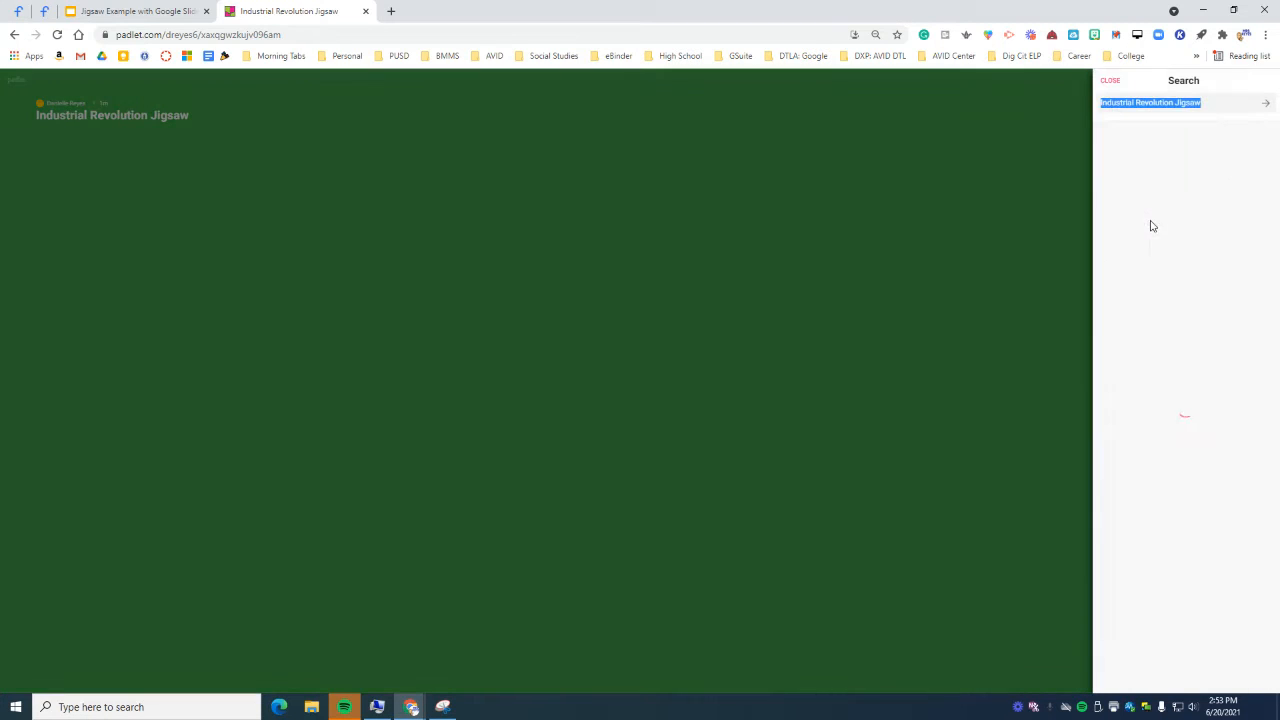
pyautogui.write('puzzle')
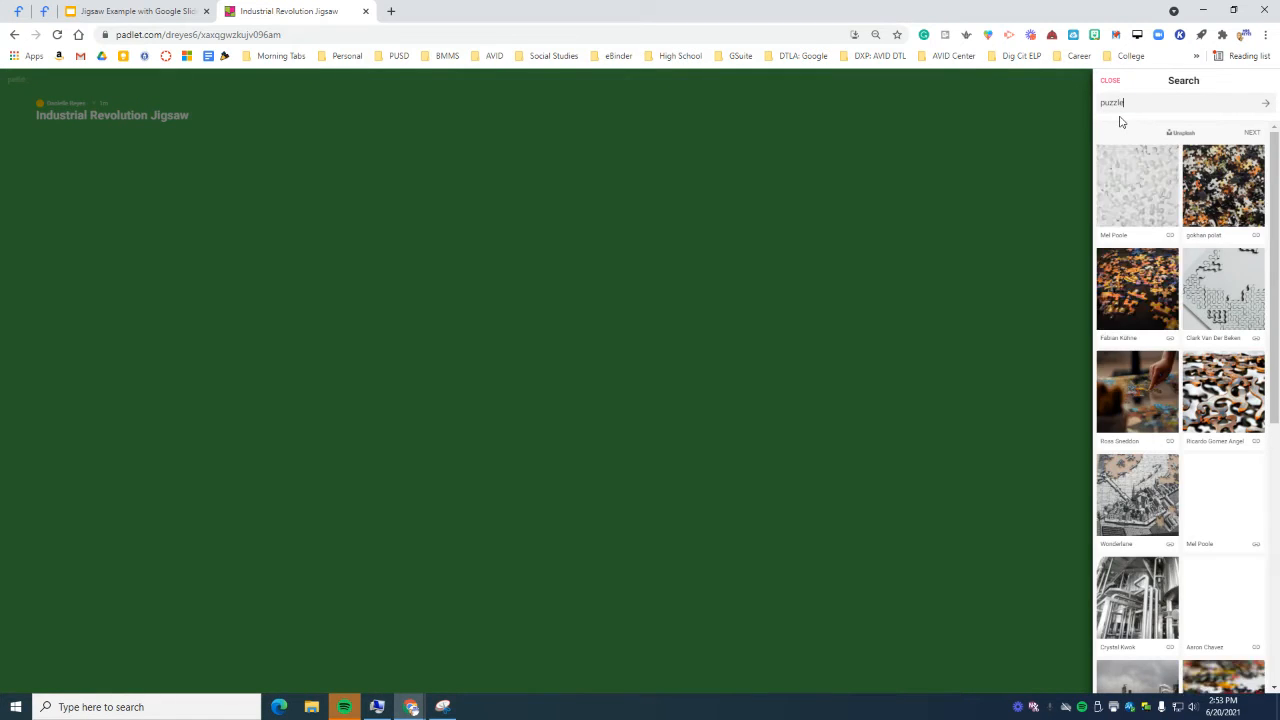
pyautogui.press('Return')
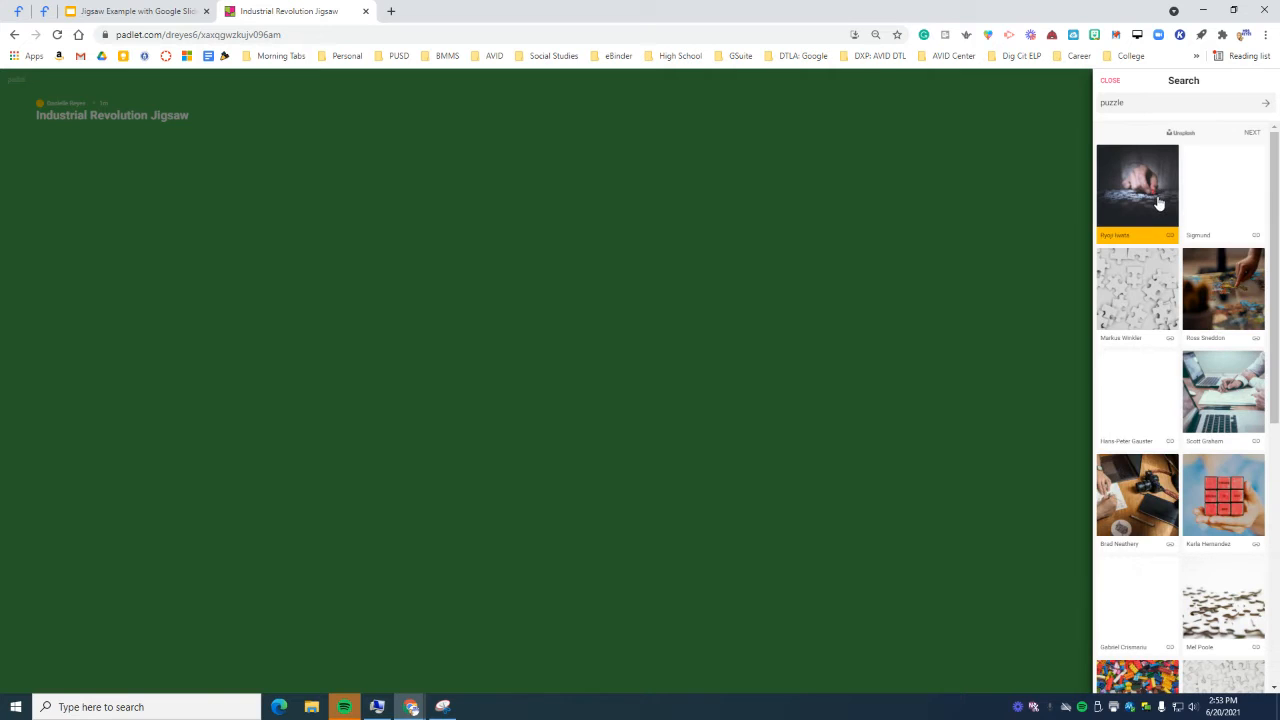
pyautogui.click(1141, 287)
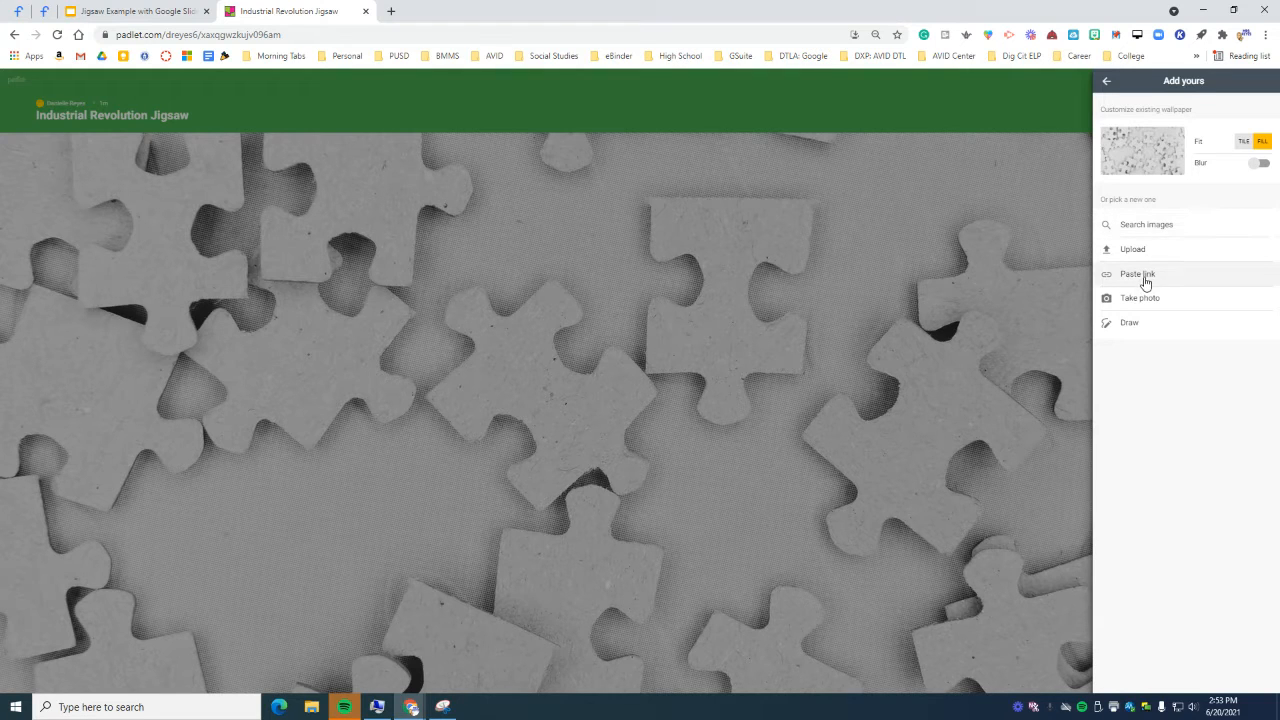
# Step: Replace it with the refinery photo from an 'industrial revolution' image search
pyautogui.click(1147, 221)
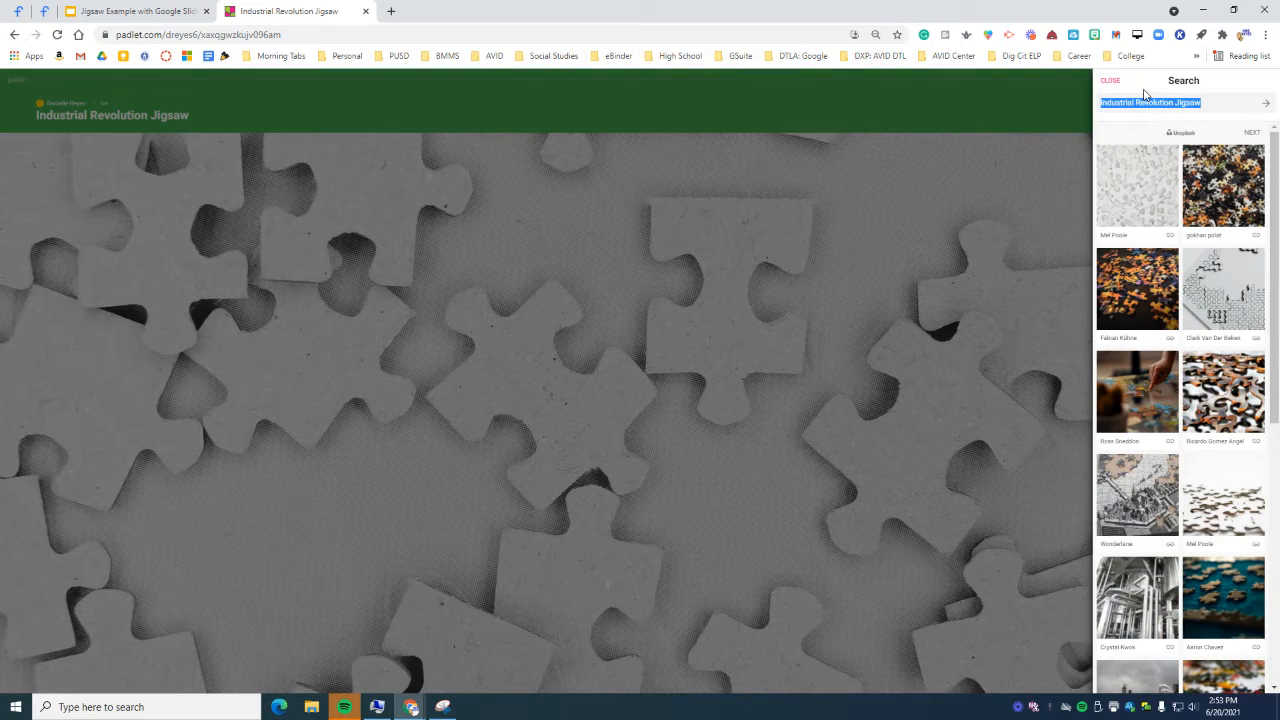
pyautogui.write('industrial revolution')
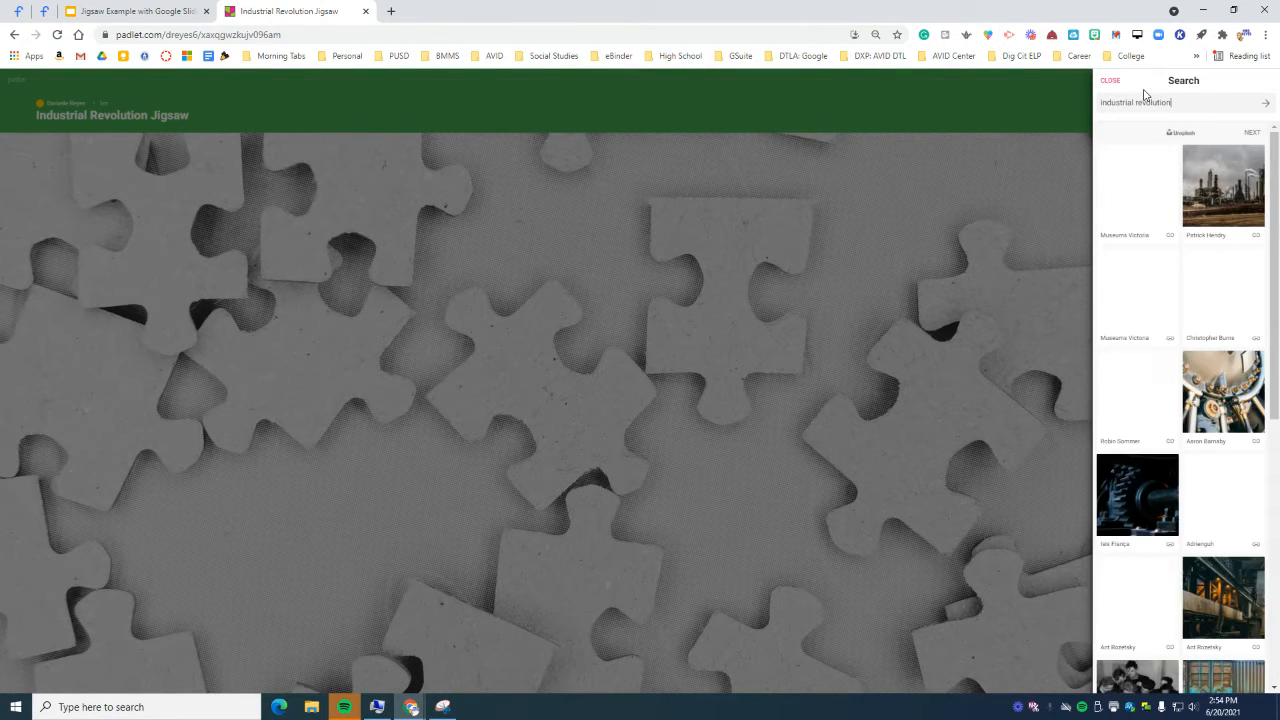
pyautogui.click(1205, 198)
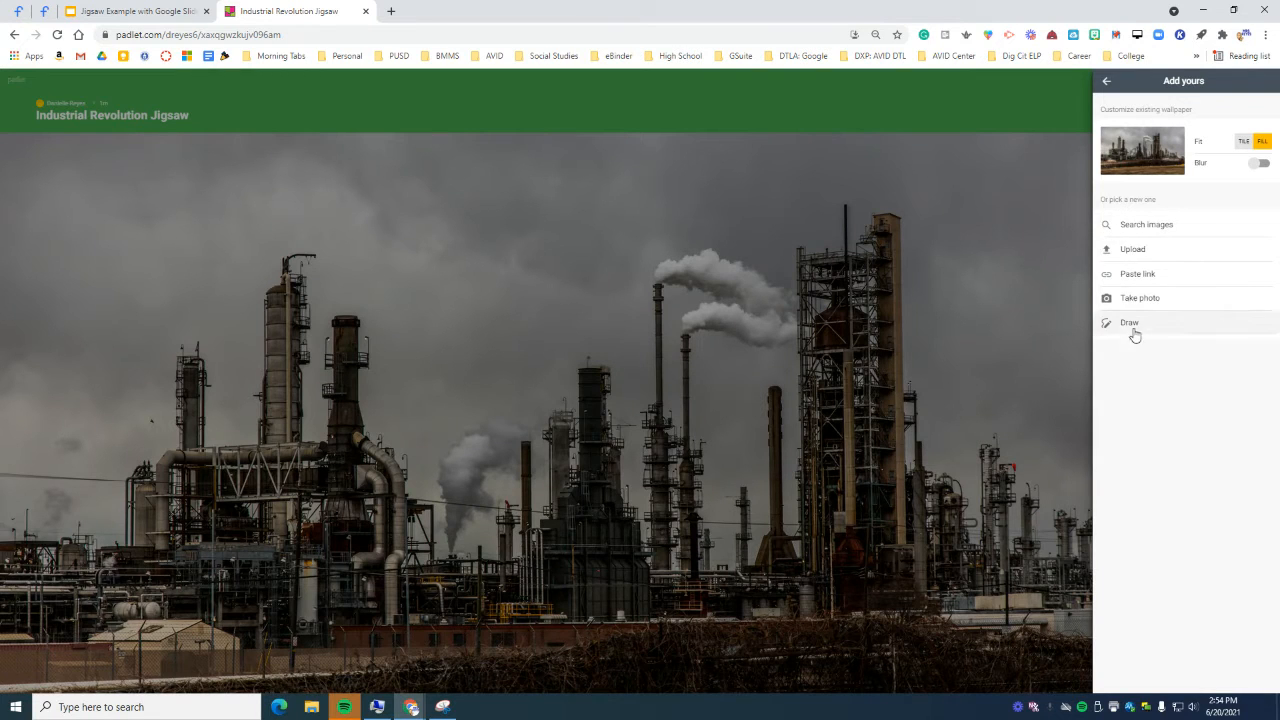
pyautogui.click(1106, 82)
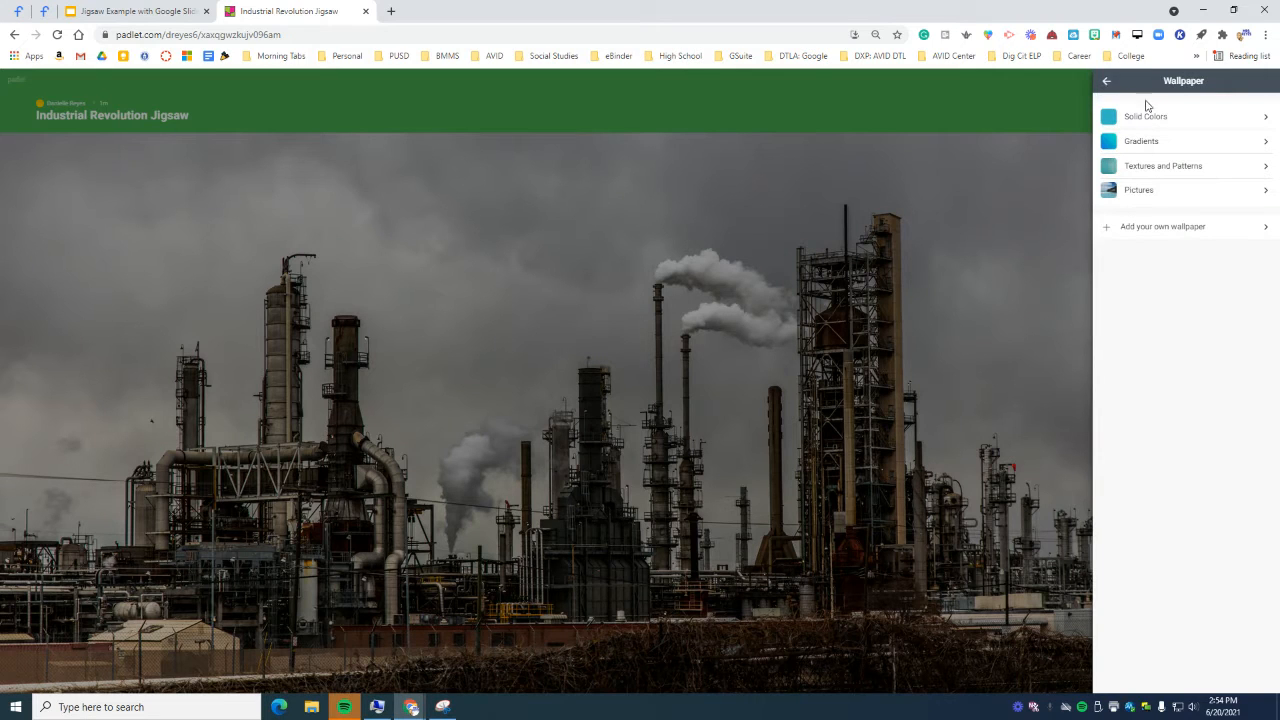
# Step: Switch to the serif font, turn on attribution and profanity filtering, and leave reactions off
pyautogui.click(1106, 88)
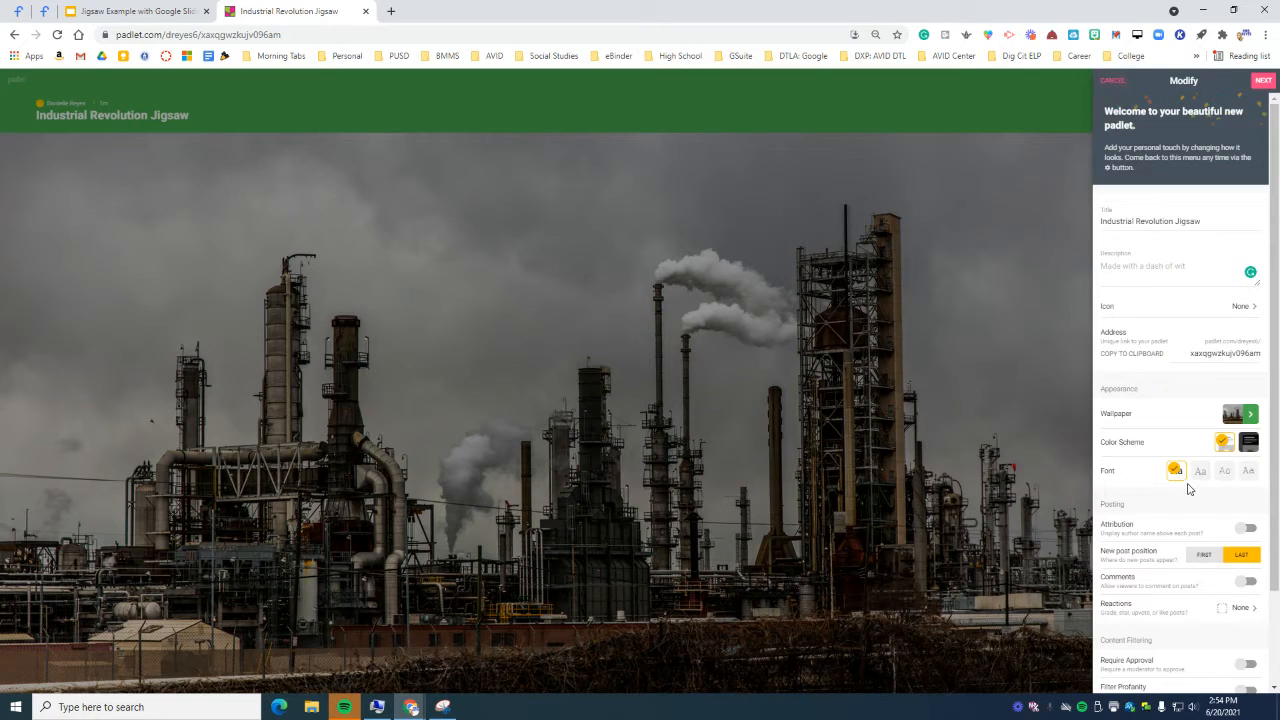
pyautogui.scroll(-1, 1176, 332)
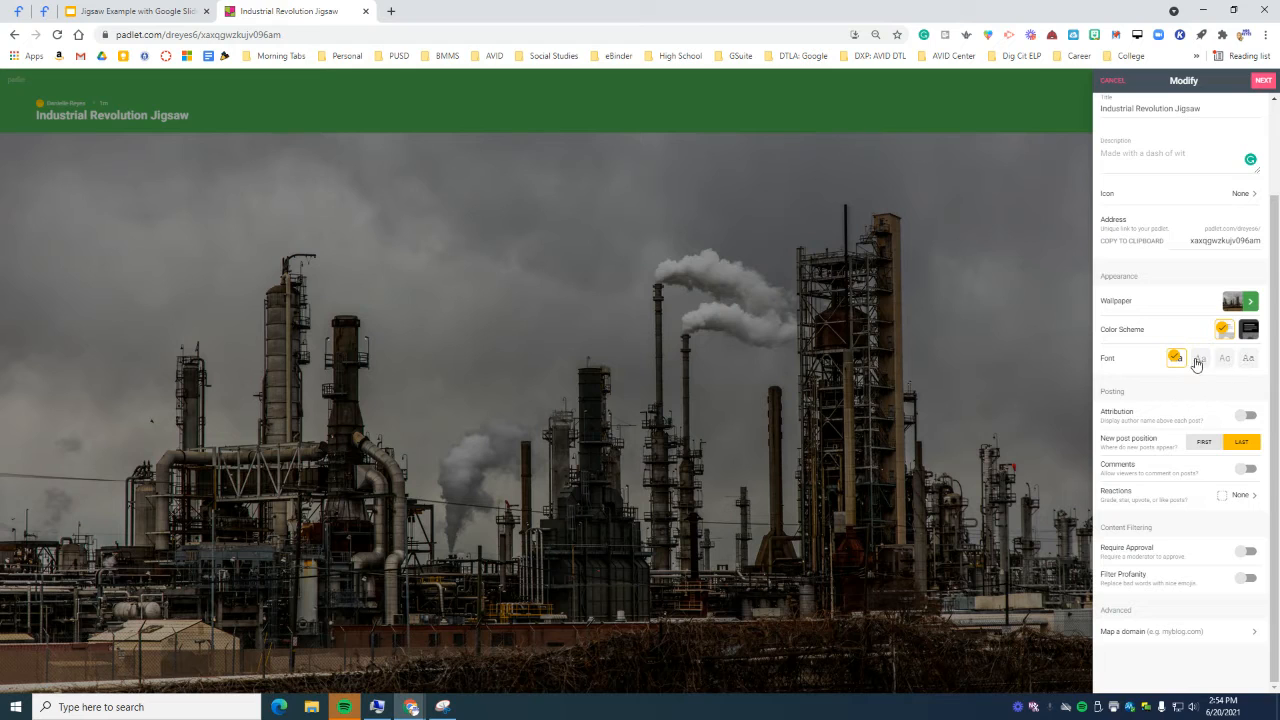
pyautogui.click(1199, 361)
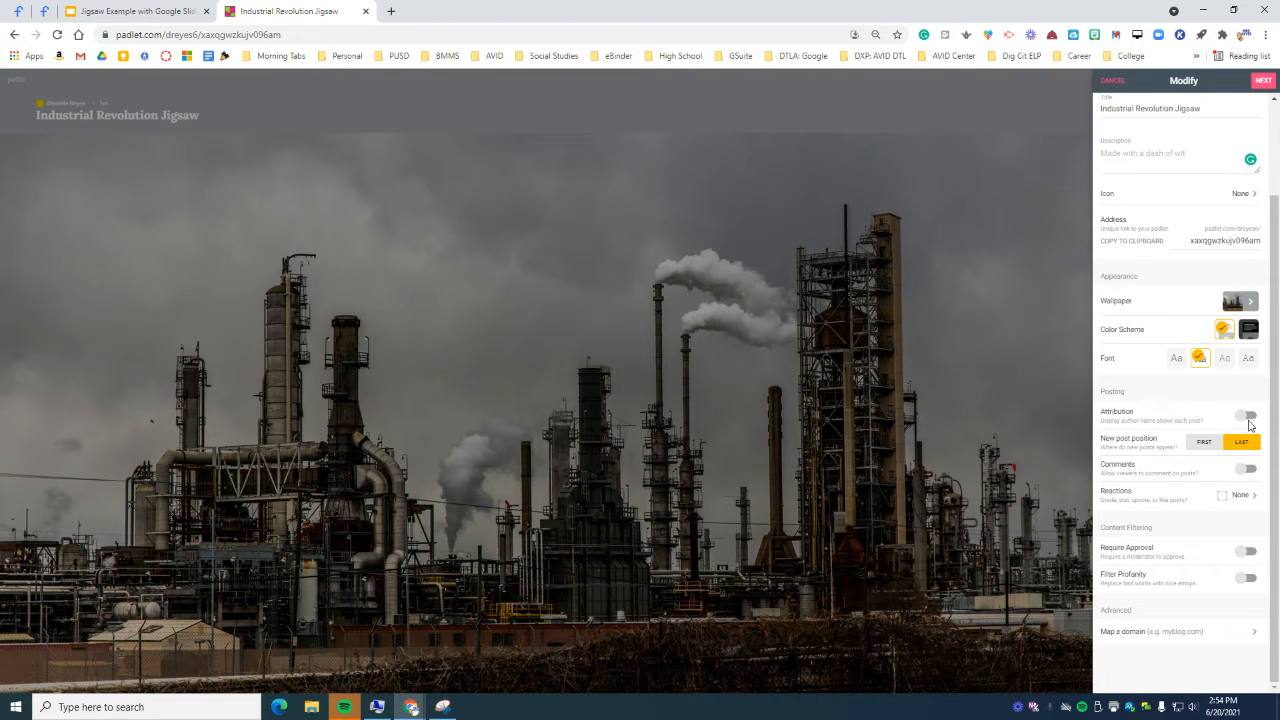
pyautogui.click(1251, 416)
pyautogui.click(1128, 500)
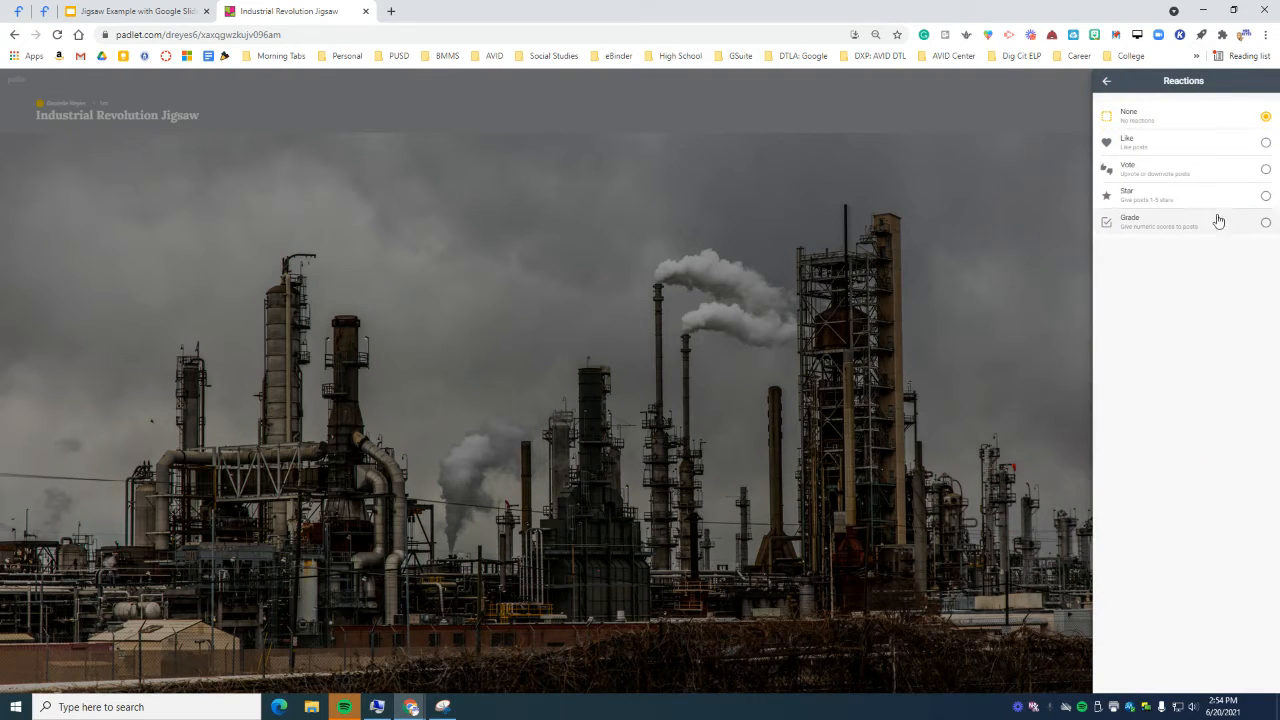
pyautogui.click(1105, 84)
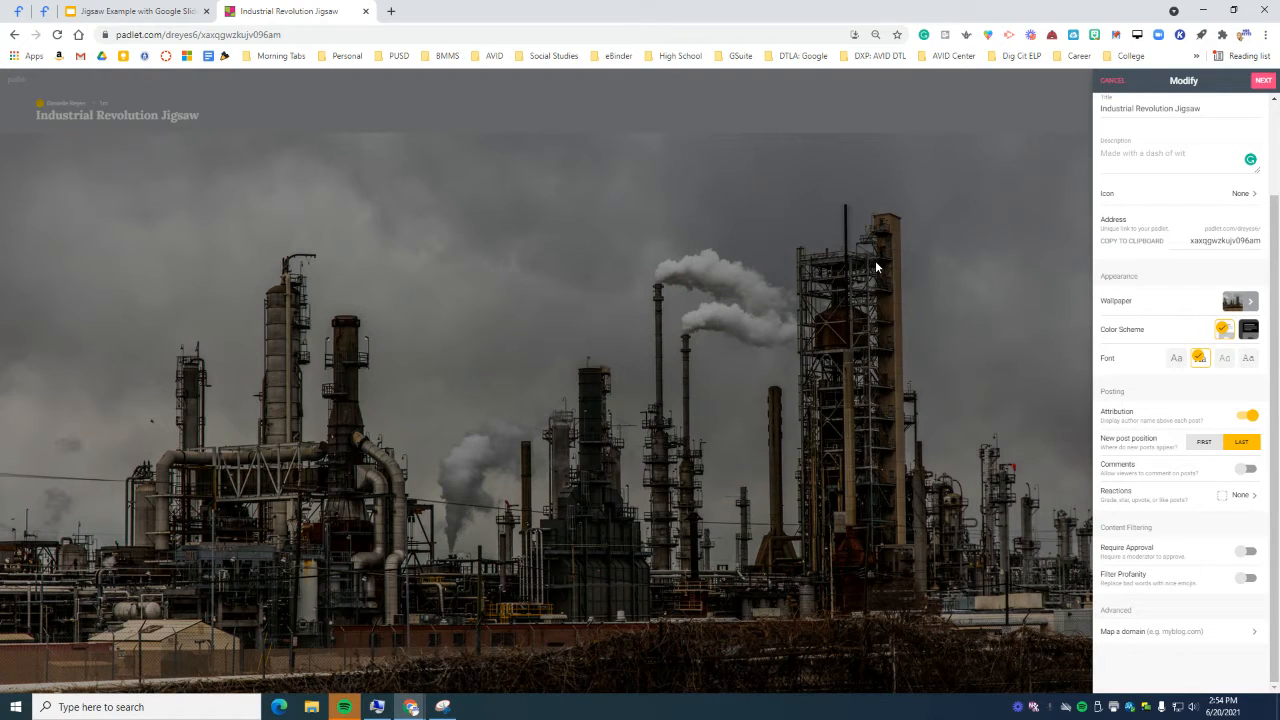
pyautogui.click(1251, 581)
# Step: Finish the board setup and close the settings panel and account menu
pyautogui.click(1263, 80)
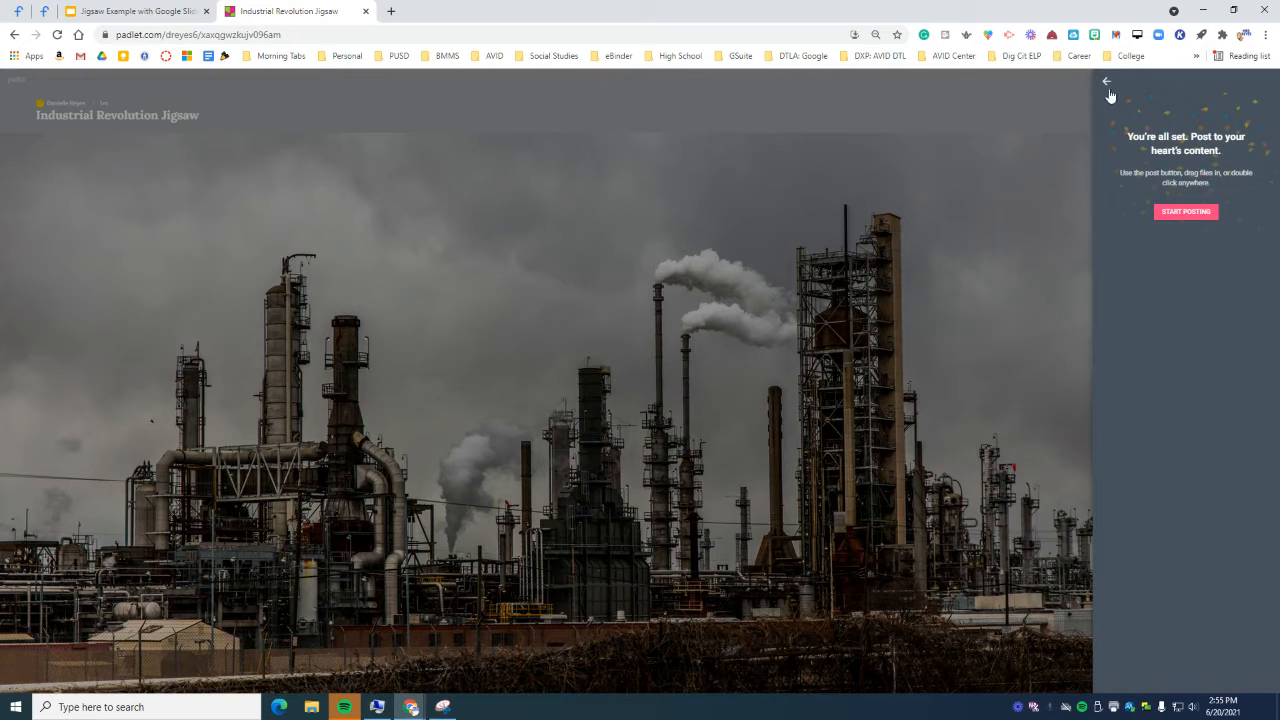
pyautogui.click(1106, 82)
pyautogui.click(1103, 81)
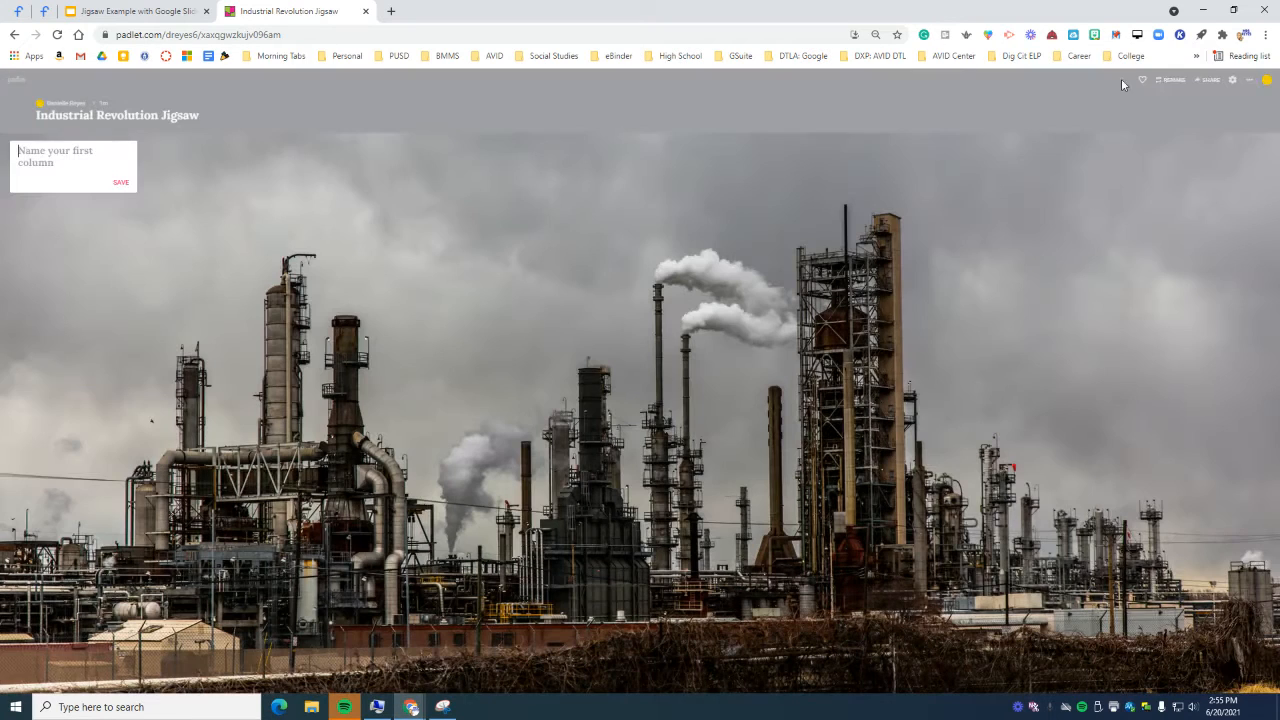
pyautogui.click(1267, 80)
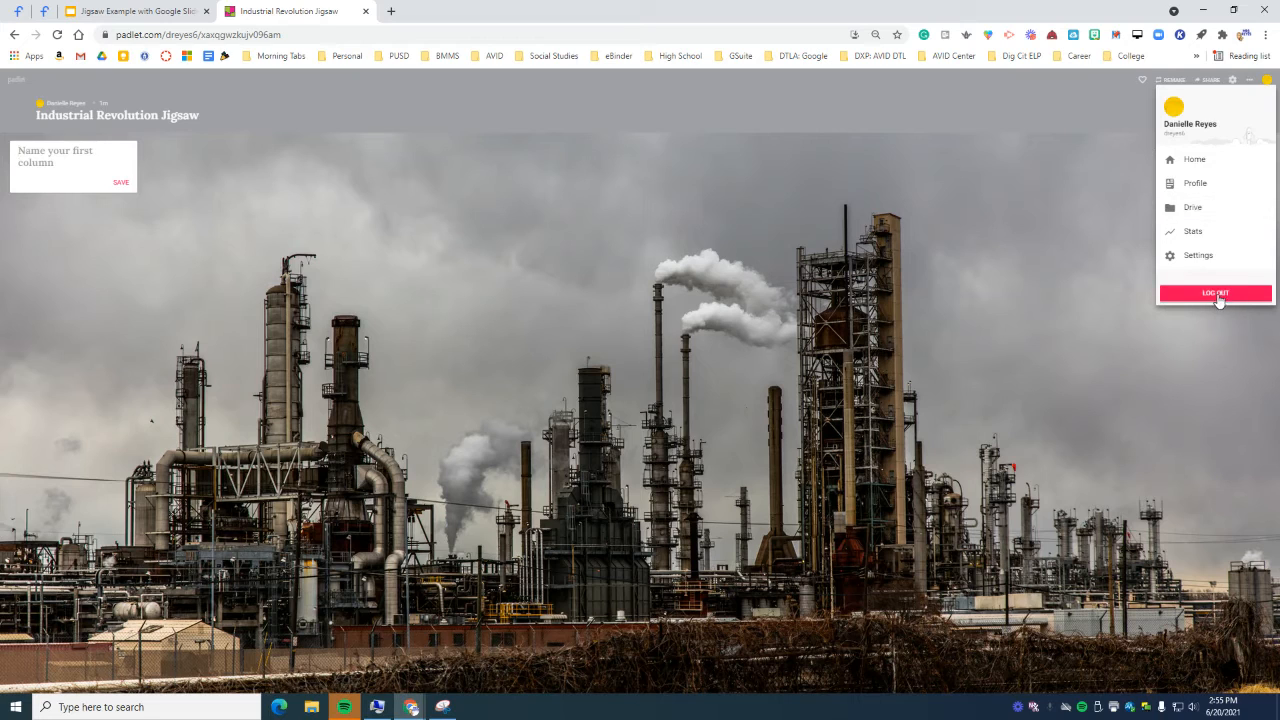
pyautogui.click(1152, 138)
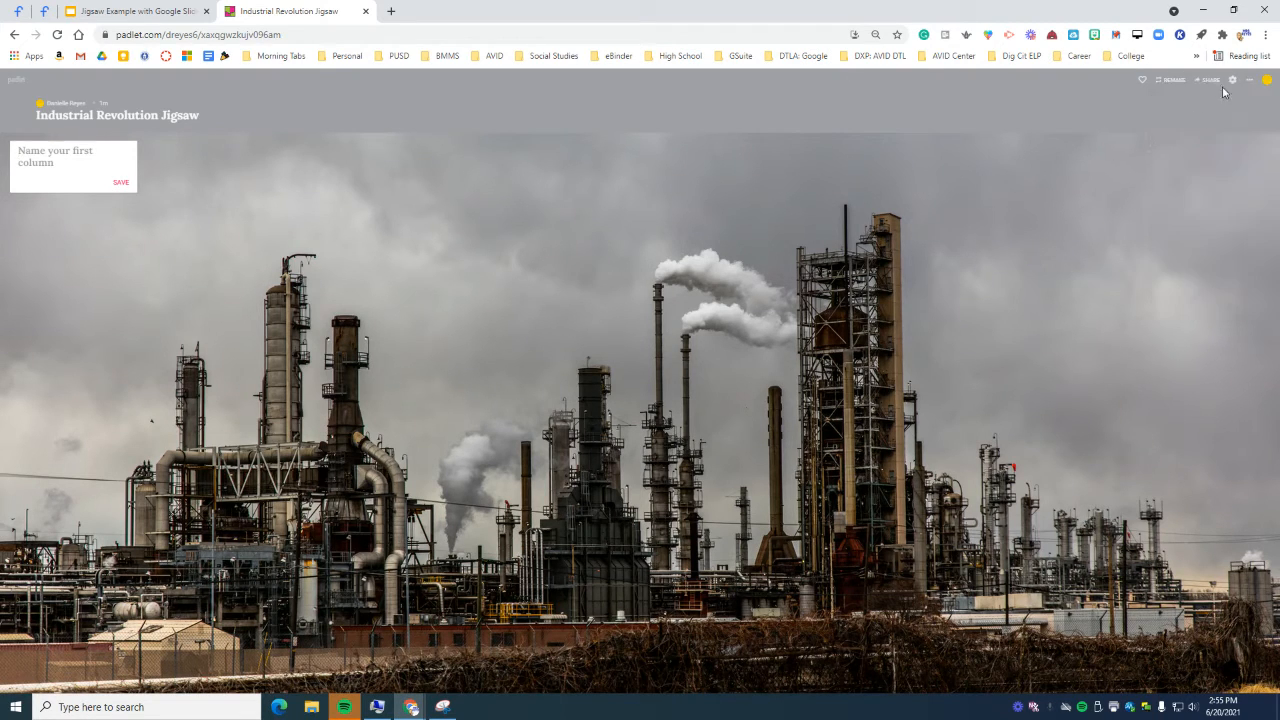
# Step: Change privacy to Password, enter a board password, keep visitors at Can write, and save
pyautogui.click(1203, 81)
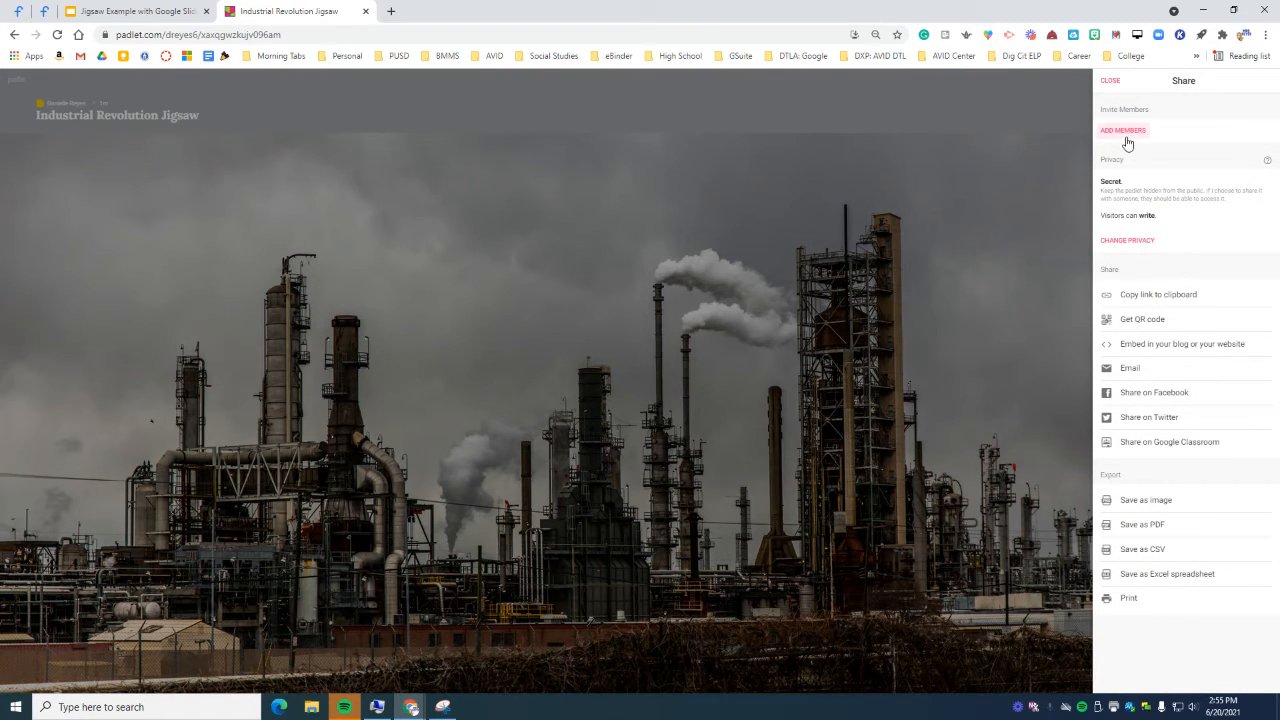
pyautogui.click(1133, 240)
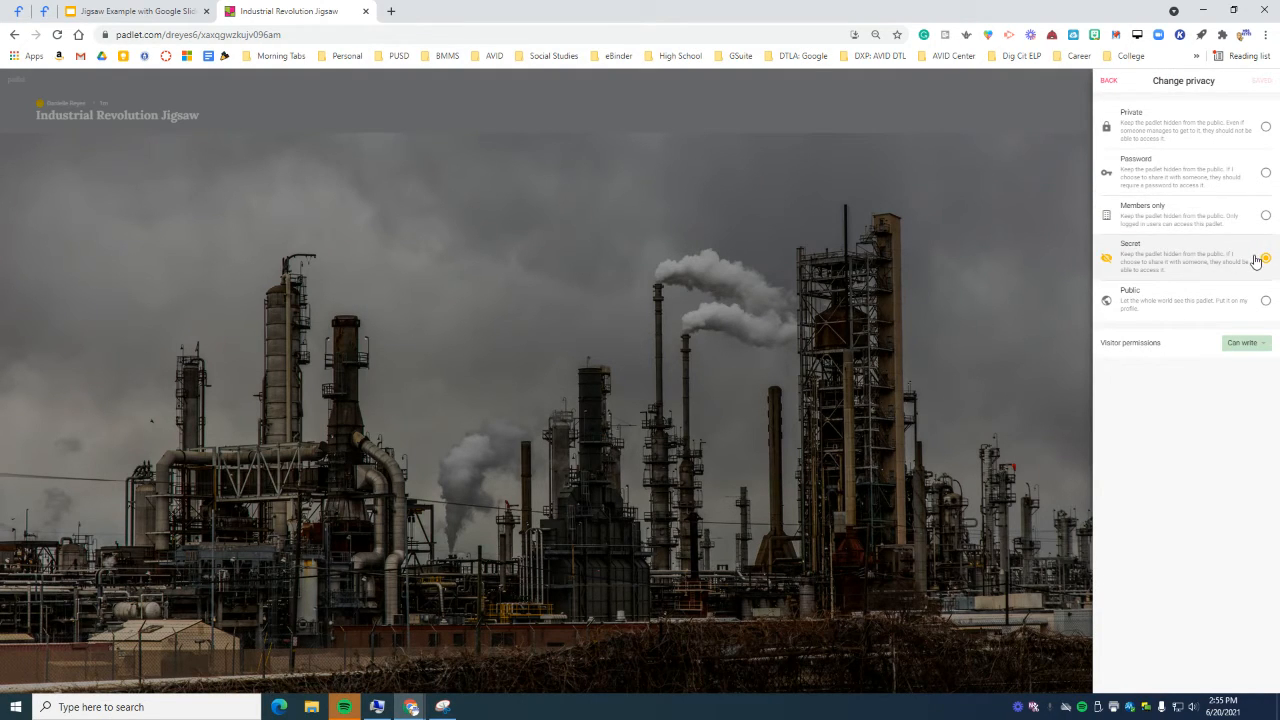
pyautogui.click(1265, 175)
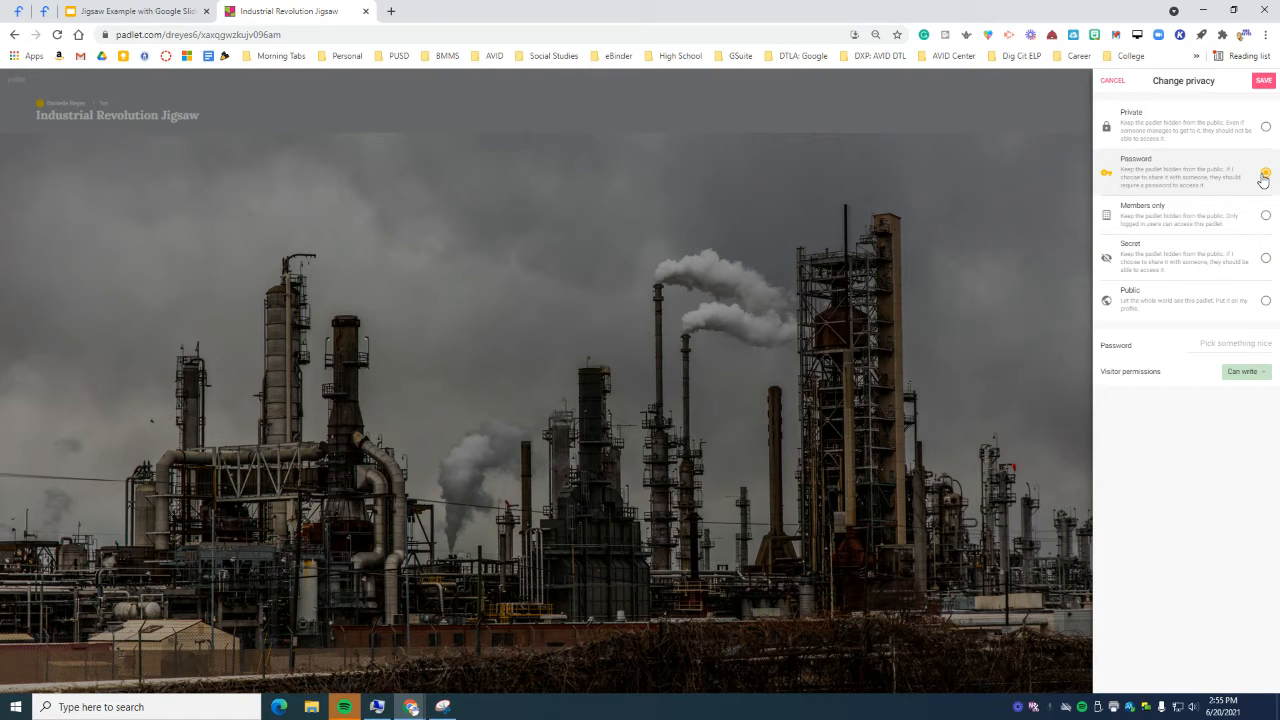
pyautogui.click(1234, 344)
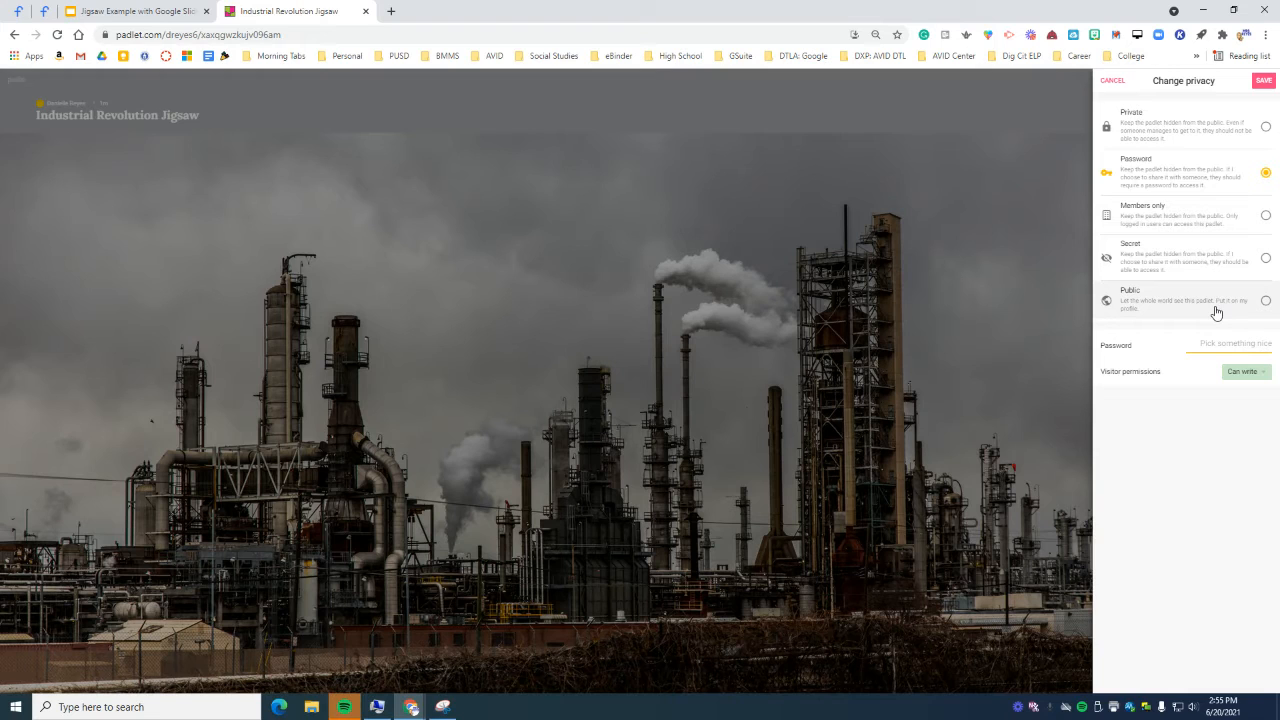
pyautogui.write('Test')
pyautogui.press('BackSpace')
pyautogui.press('BackSpace')
pyautogui.press('BackSpace')
pyautogui.press('BackSpace')
pyautogui.write('testpassword')
pyautogui.click(1243, 371)
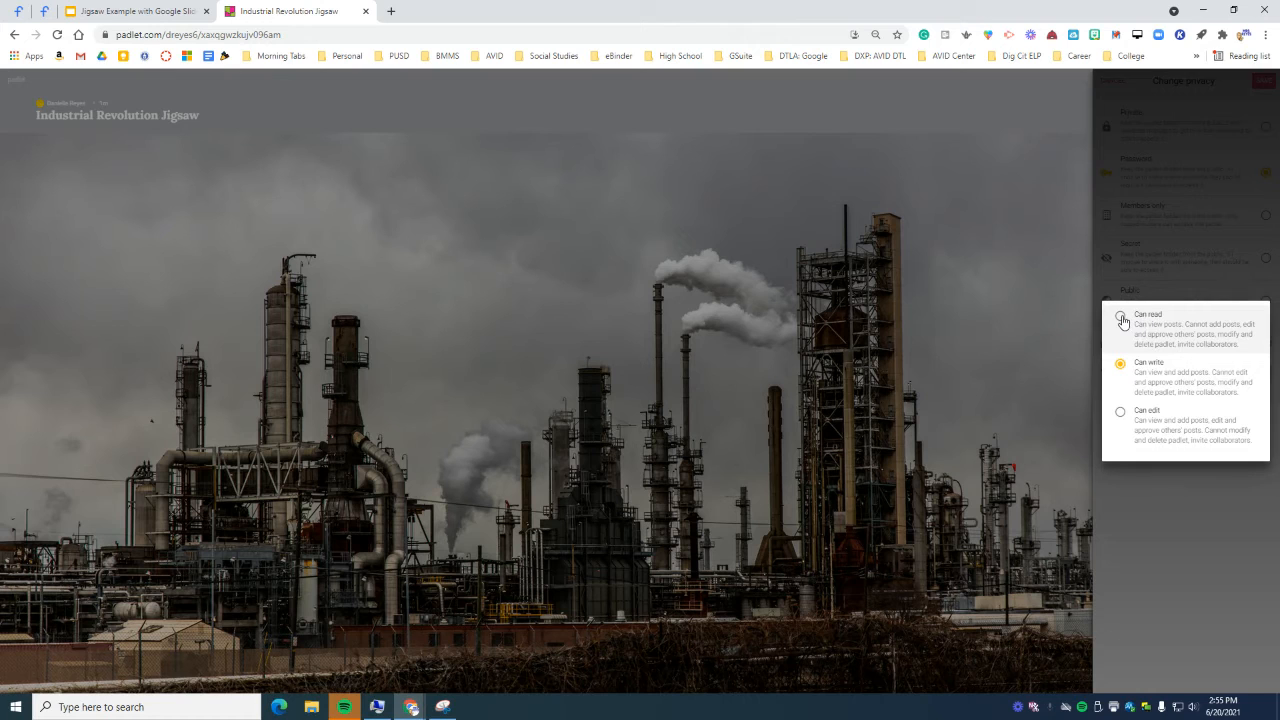
pyautogui.click(1179, 487)
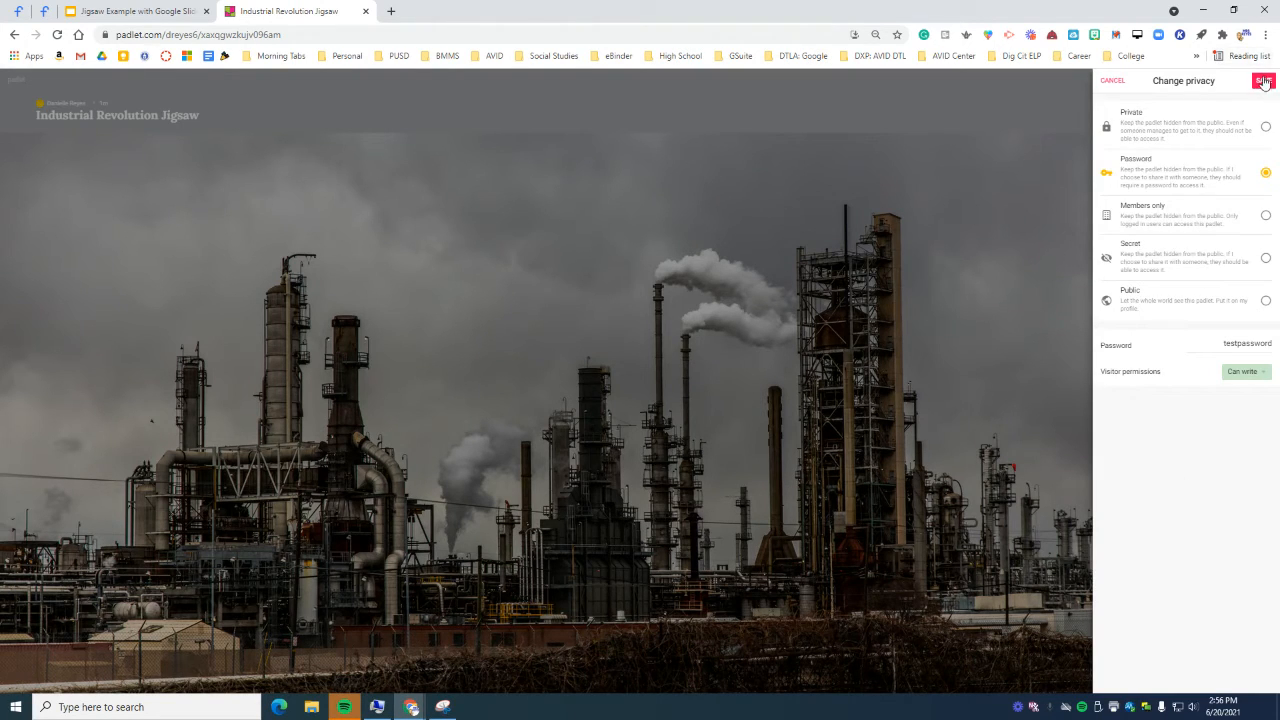
pyautogui.click(1264, 82)
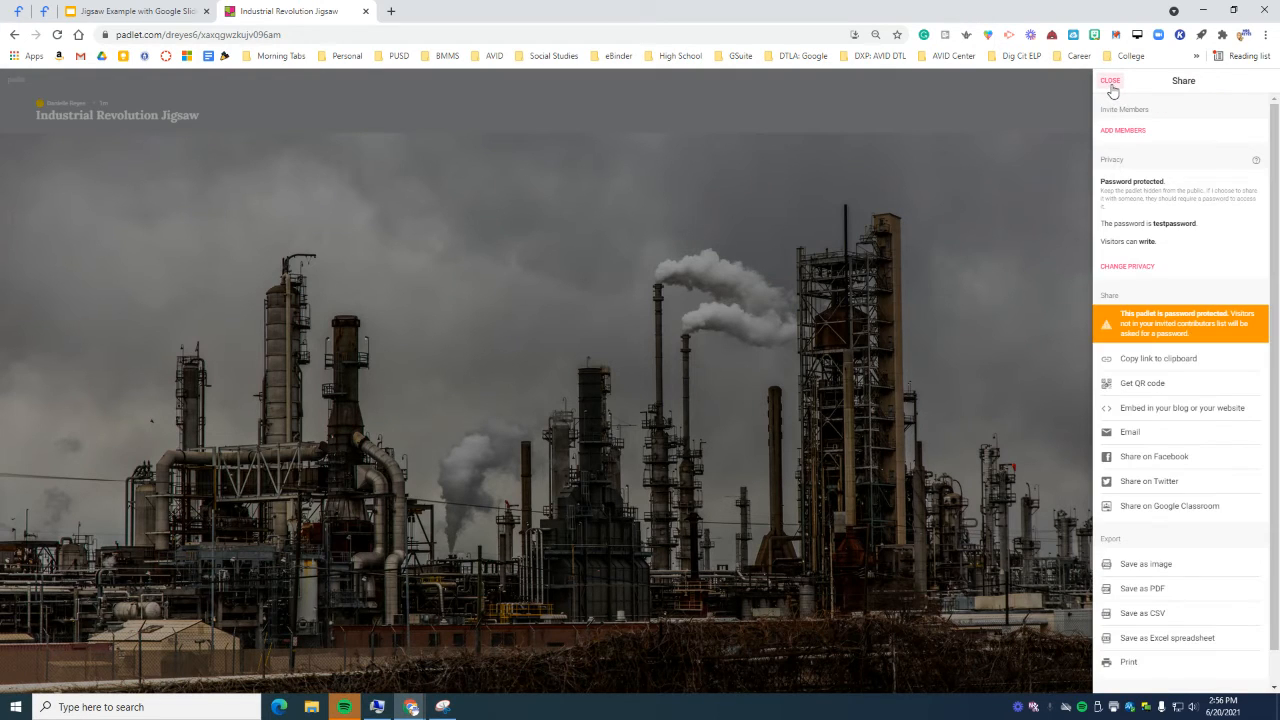
# Step: Start a 'Save as image' export of the board, then return to the board tab
pyautogui.scroll(-1, 1210, 372)
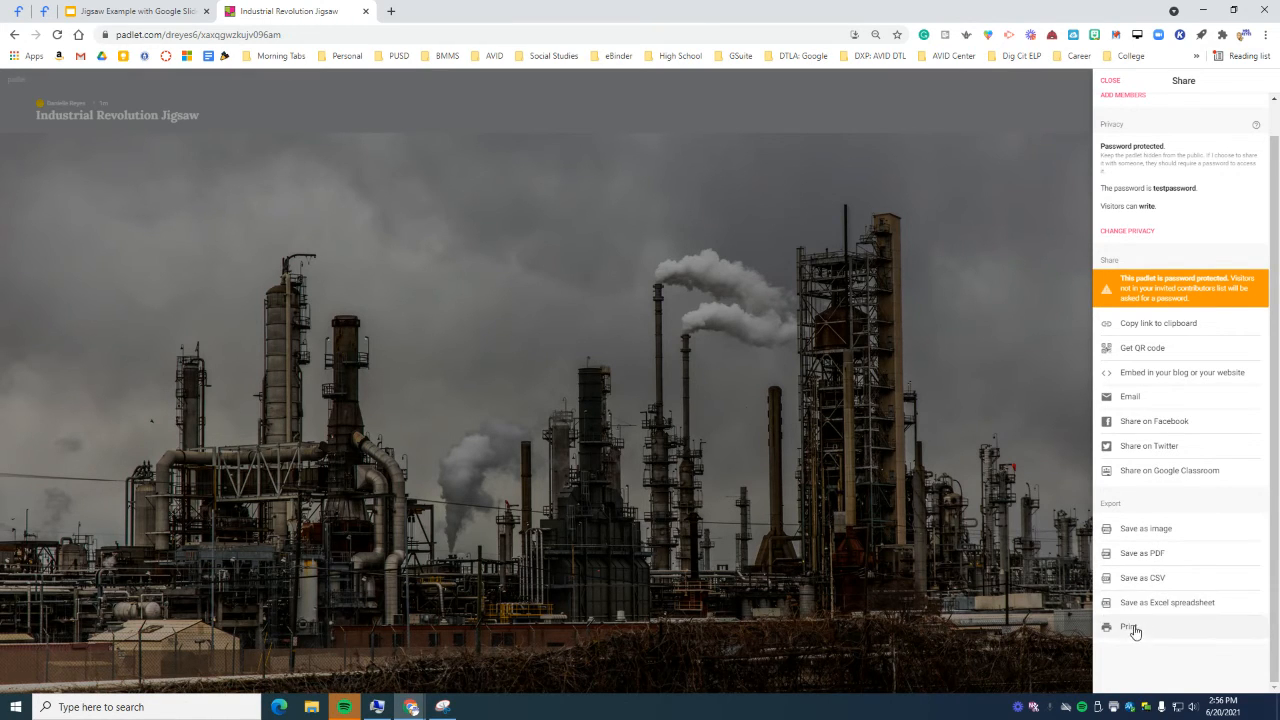
pyautogui.click(1141, 528)
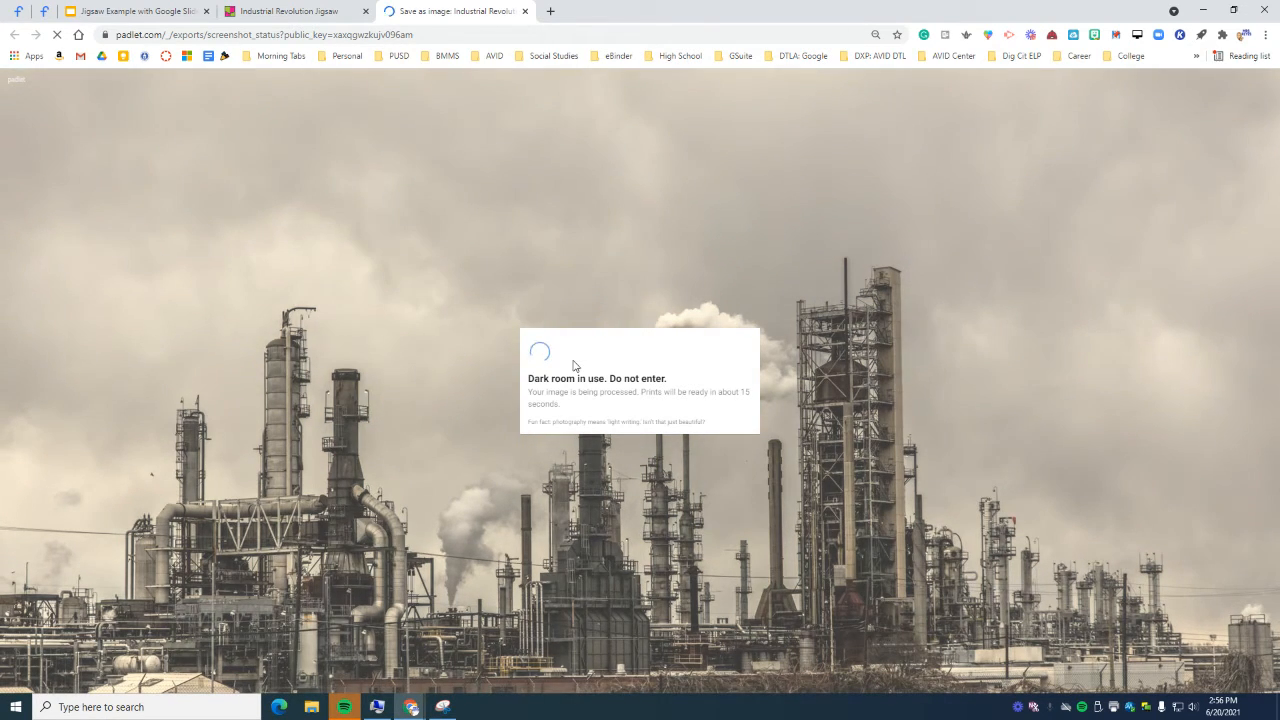
pyautogui.click(285, 12)
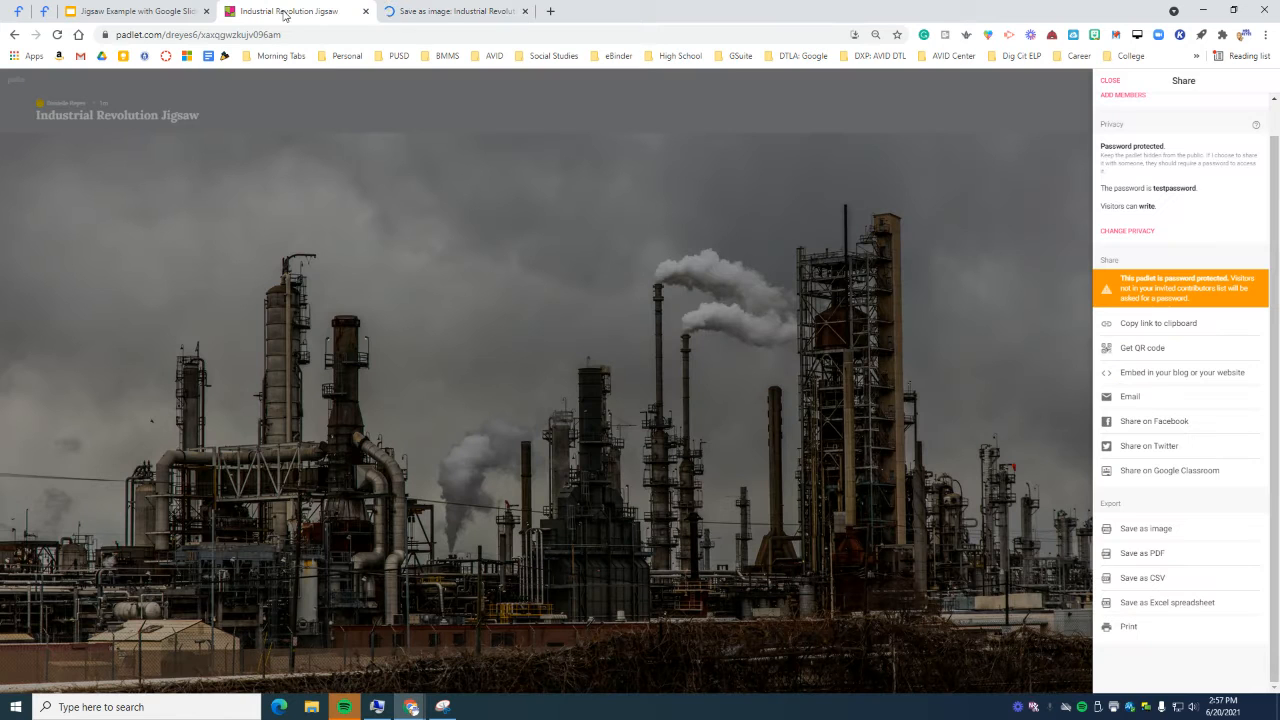
# Step: Name the first column 'Directions and Resources' and add columns Group 1, Group 2 and Group 3
pyautogui.click(1110, 81)
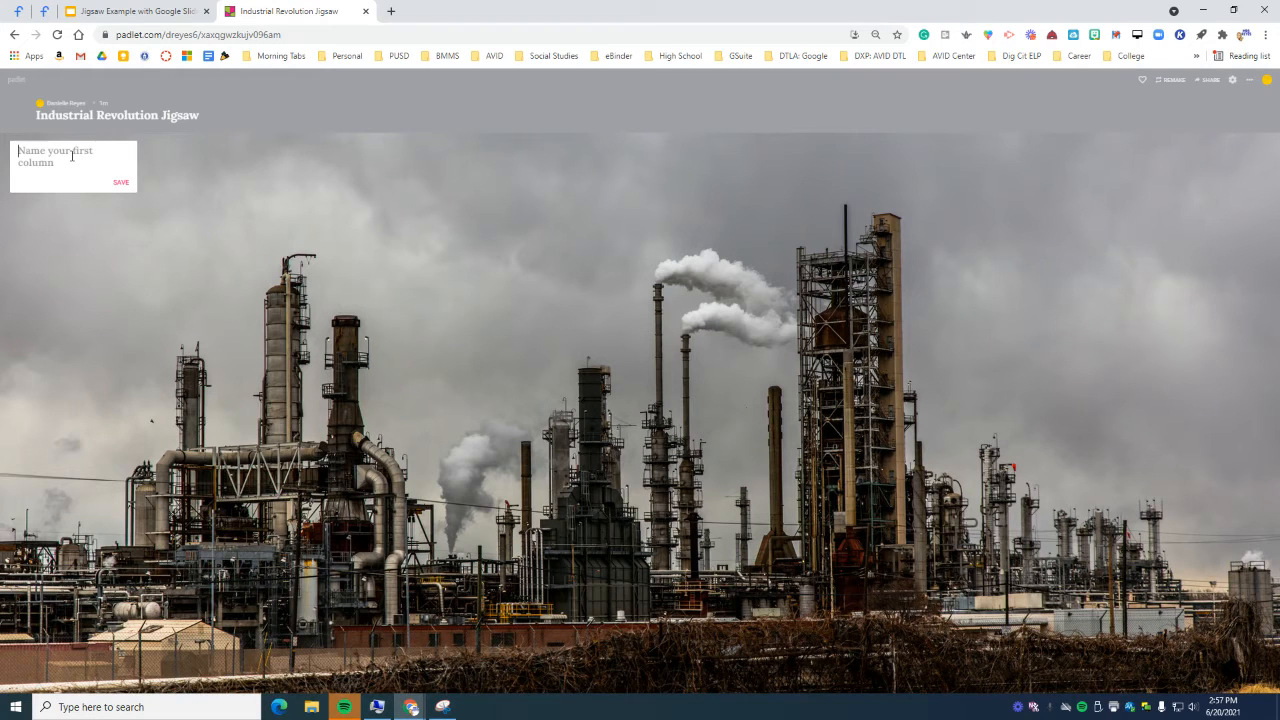
pyautogui.write('Directions and R')
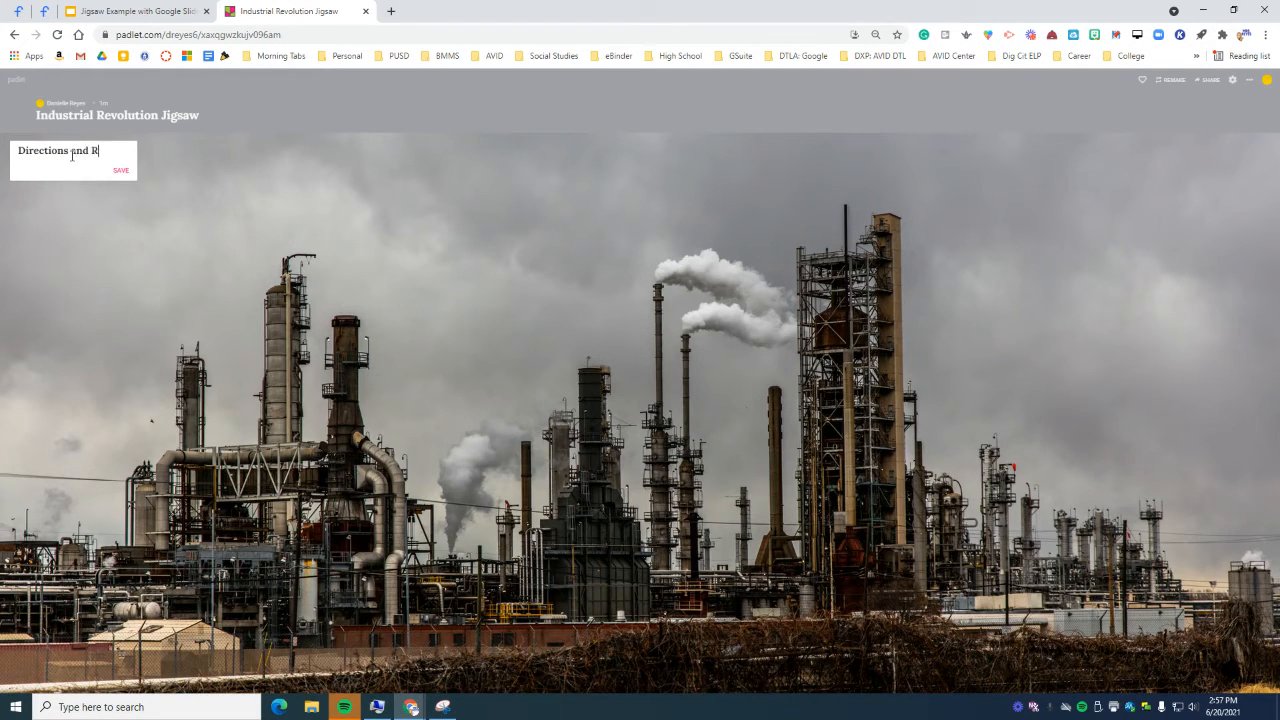
pyautogui.write('esources')
pyautogui.click(120, 188)
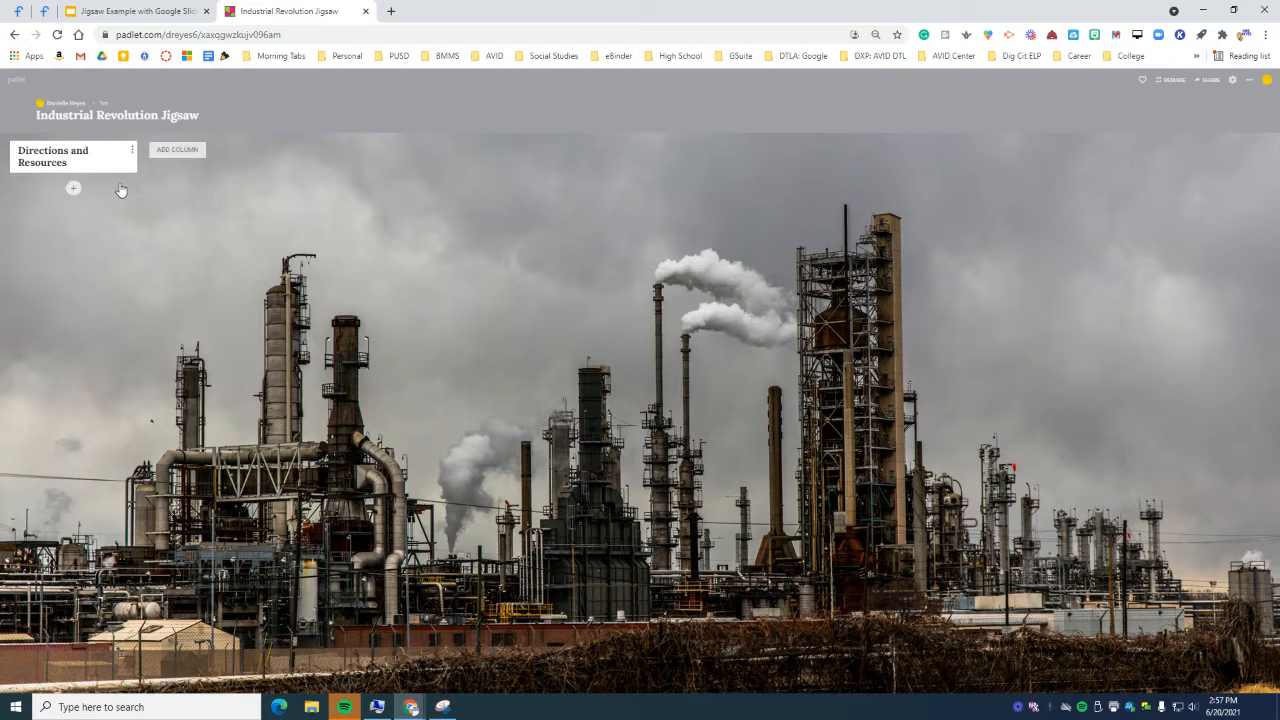
pyautogui.click(174, 149)
pyautogui.write('Group ')
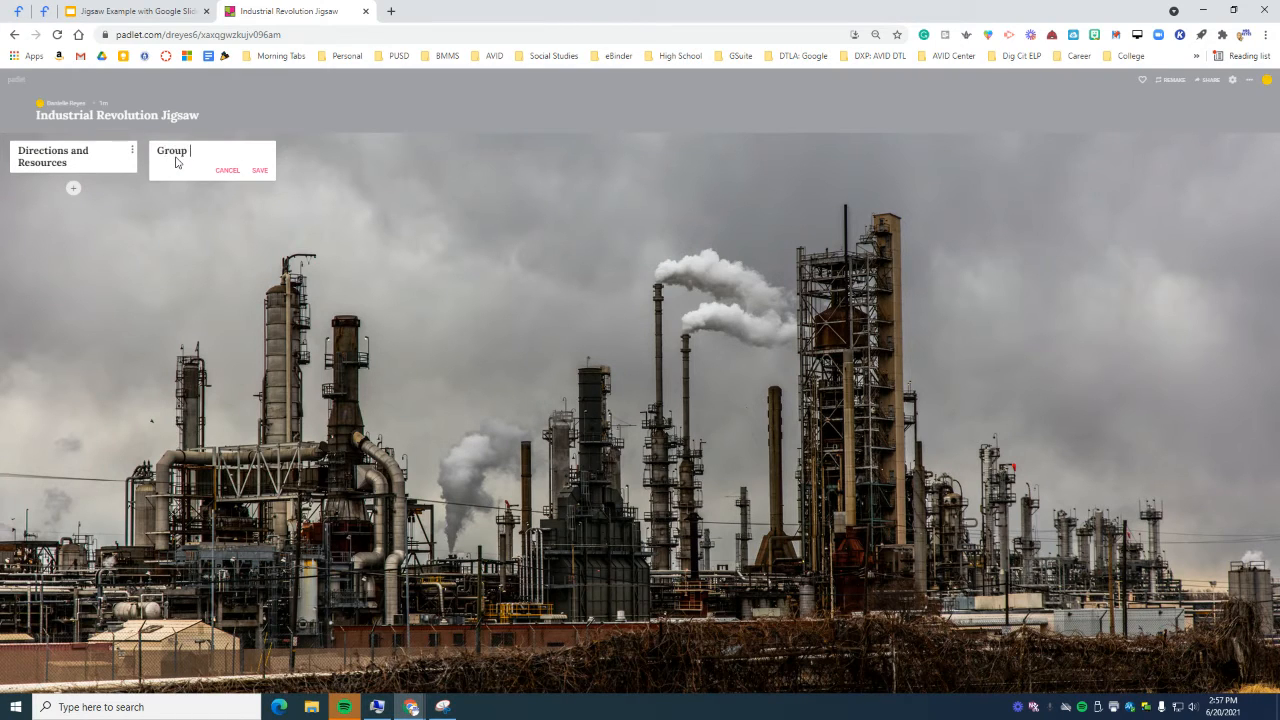
pyautogui.write('1')
pyautogui.click(259, 170)
pyautogui.click(305, 150)
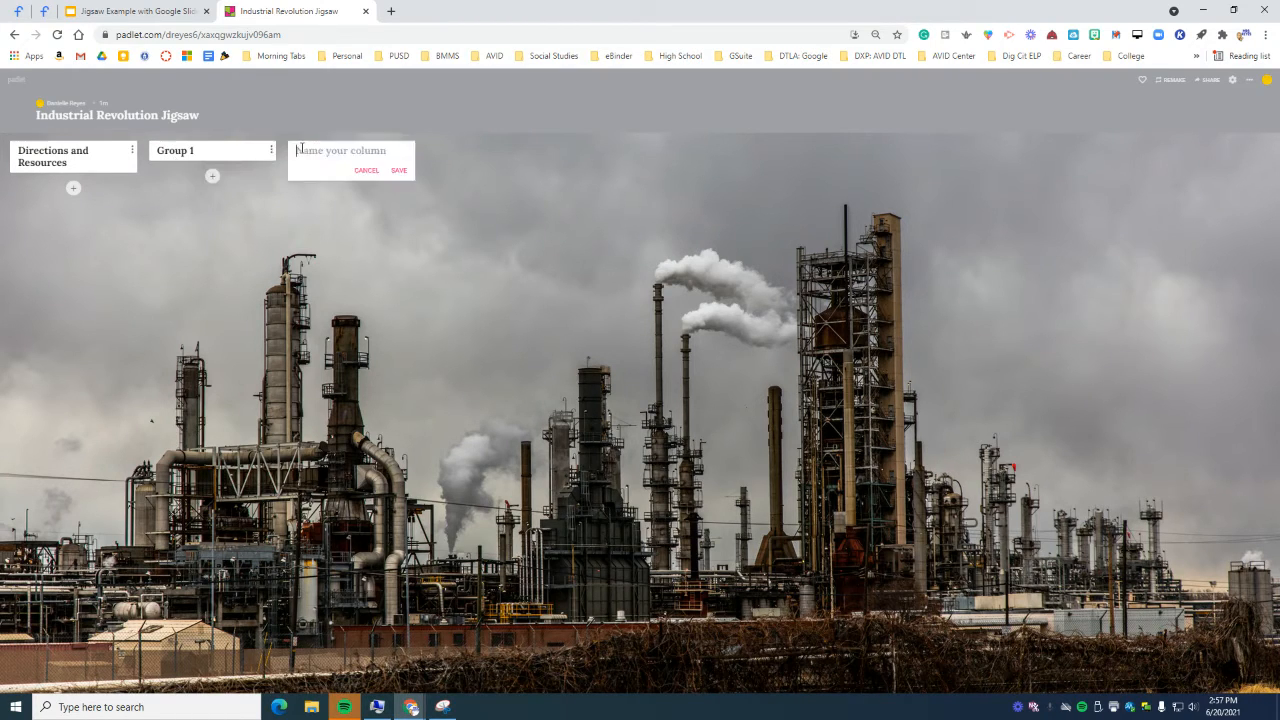
pyautogui.write('Group 2')
pyautogui.click(399, 170)
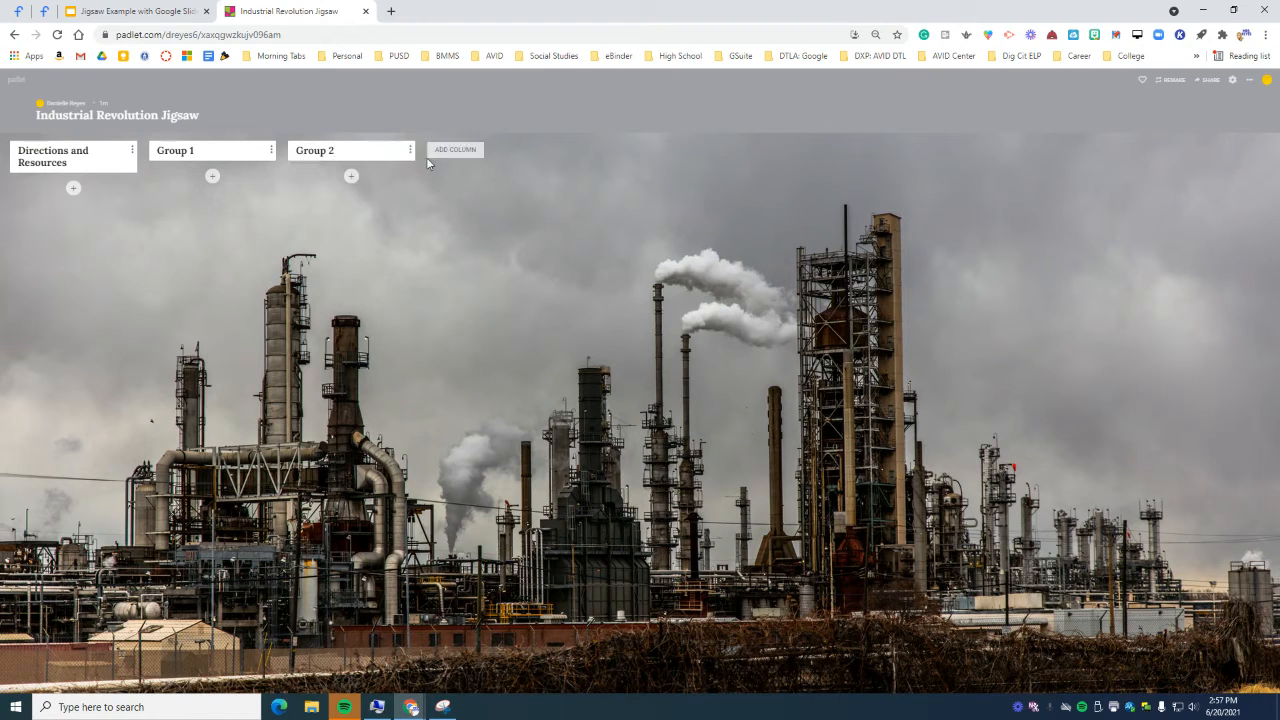
pyautogui.click(455, 150)
pyautogui.write('Group 3')
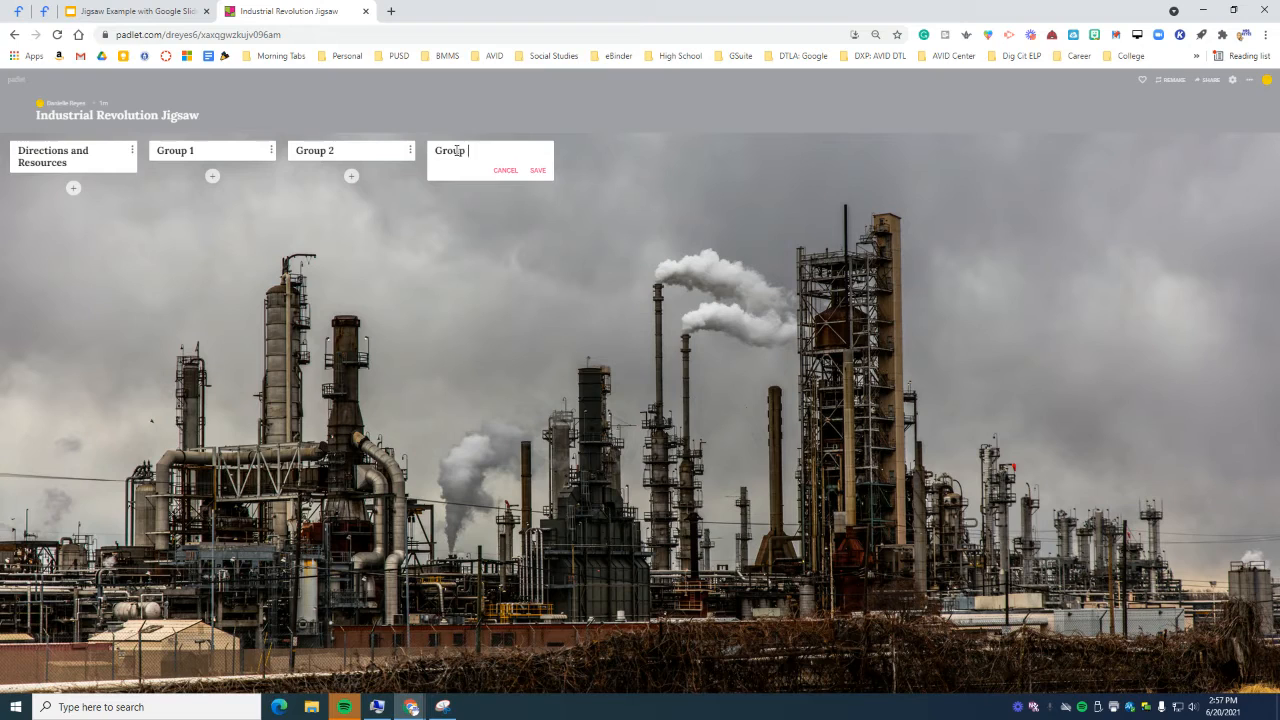
pyautogui.click(537, 172)
# Step: Add the Group 4, Group 5 and Group 6 columns
pyautogui.click(588, 150)
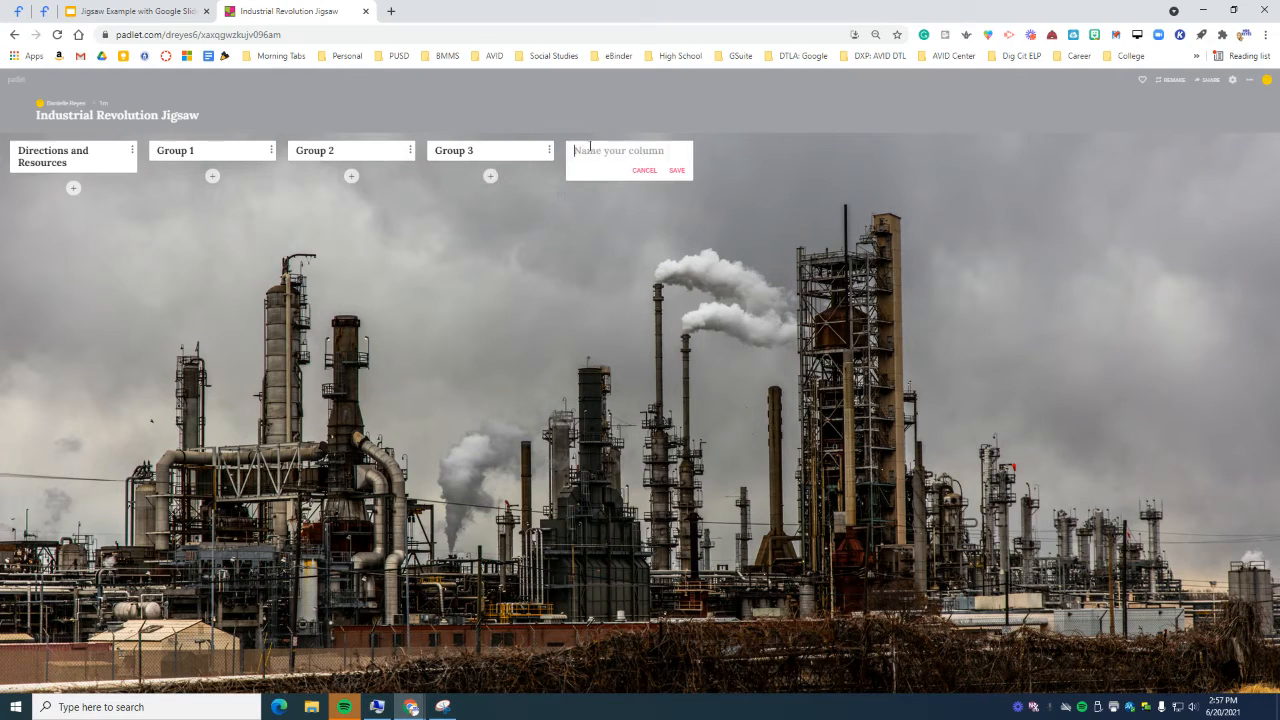
pyautogui.write('Group 4')
pyautogui.click(679, 171)
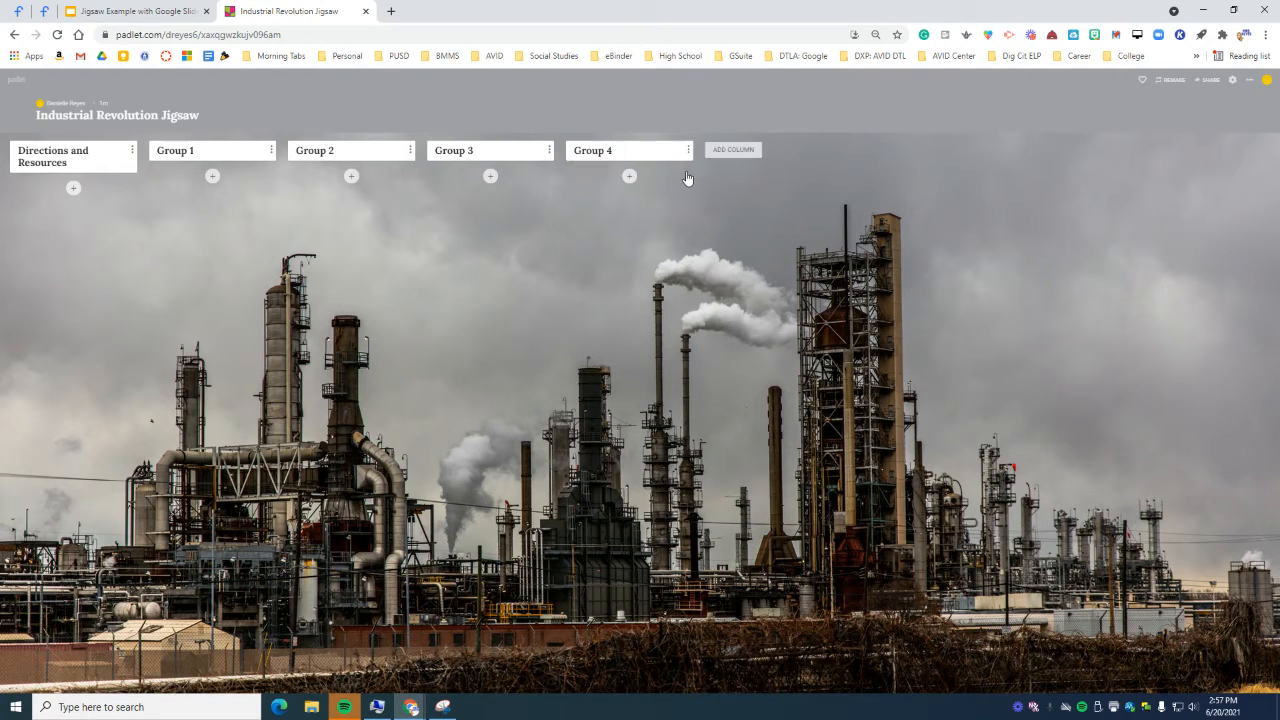
pyautogui.click(715, 150)
pyautogui.write('Group 5')
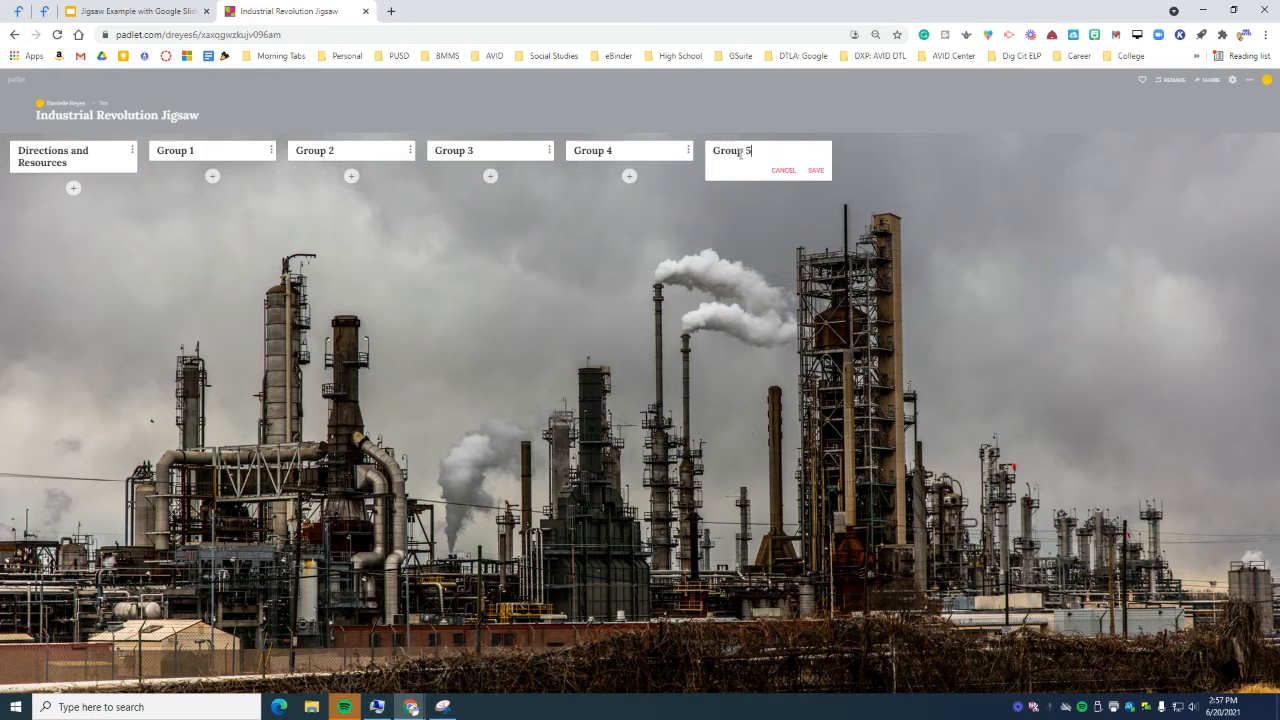
pyautogui.click(816, 170)
pyautogui.click(862, 150)
pyautogui.write('Group ')
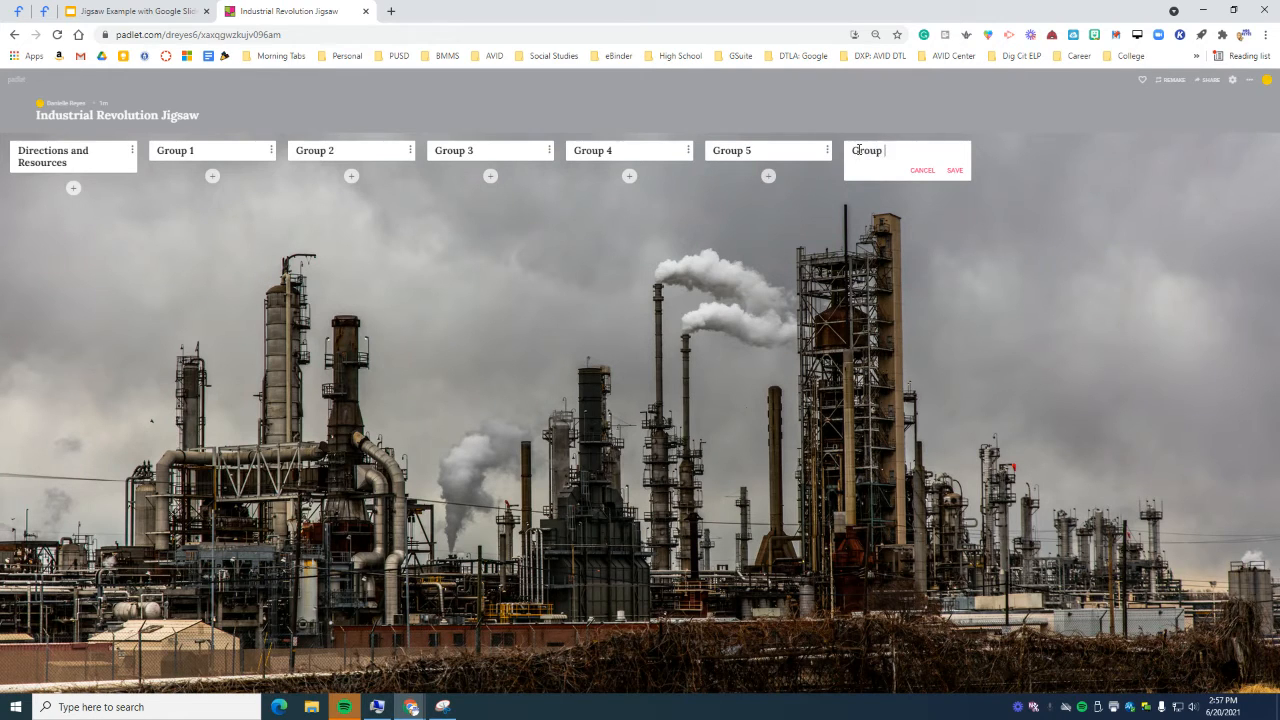
pyautogui.write('6')
pyautogui.click(958, 169)
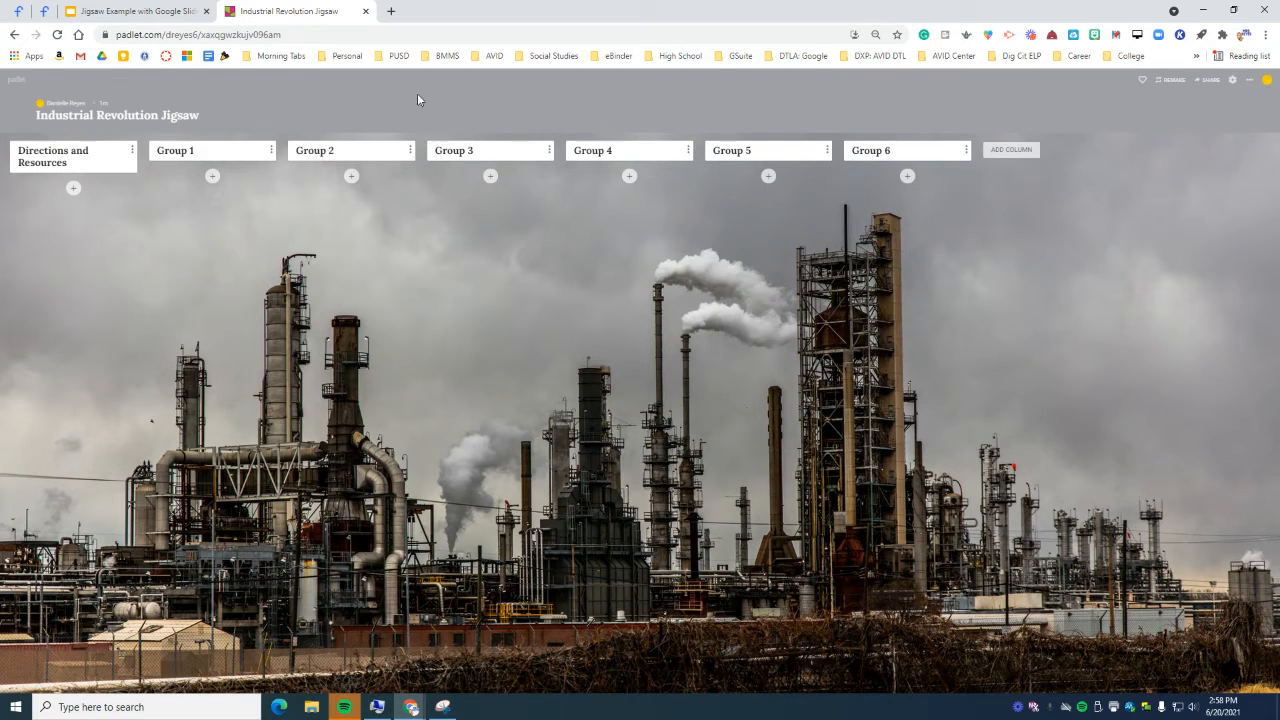
pyautogui.click(118, 20)
# Step: Copy the four numbered direction lines from the deck's Directions slide
pyautogui.scroll(-5, 85, 440)
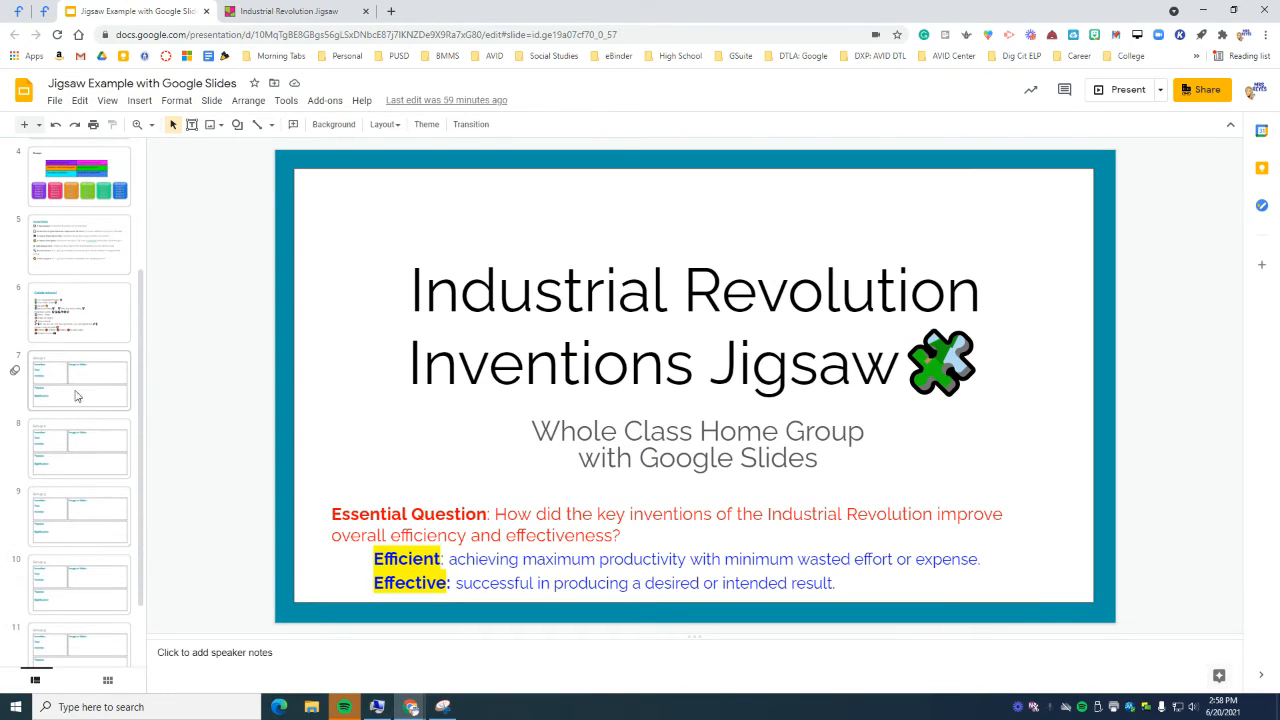
pyautogui.click(78, 385)
pyautogui.click(253, 20)
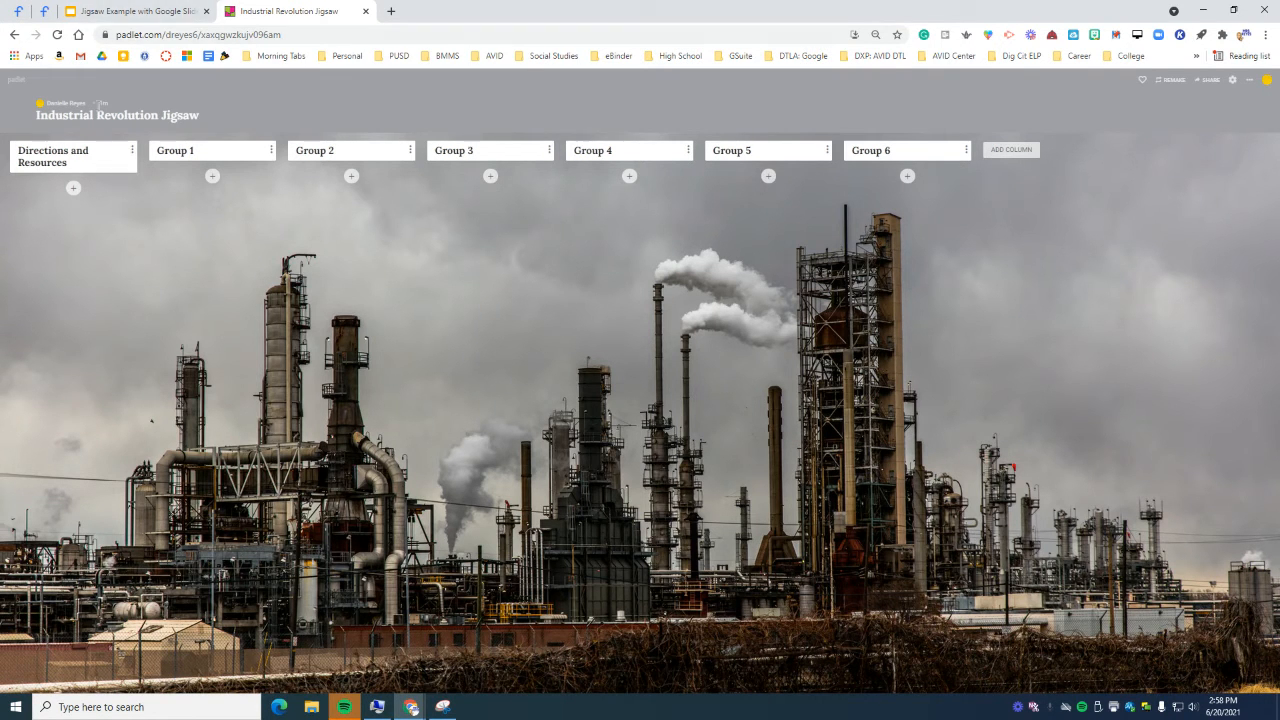
pyautogui.click(115, 19)
pyautogui.scroll(2, 70, 253)
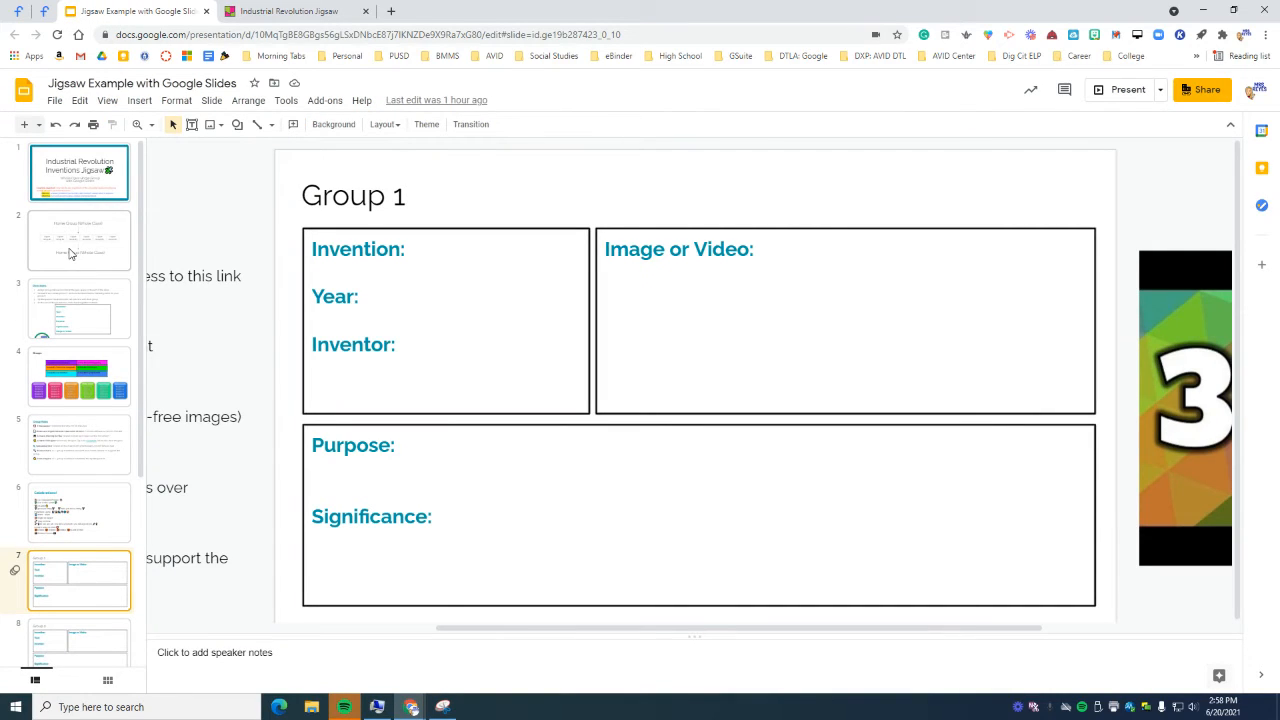
pyautogui.click(70, 325)
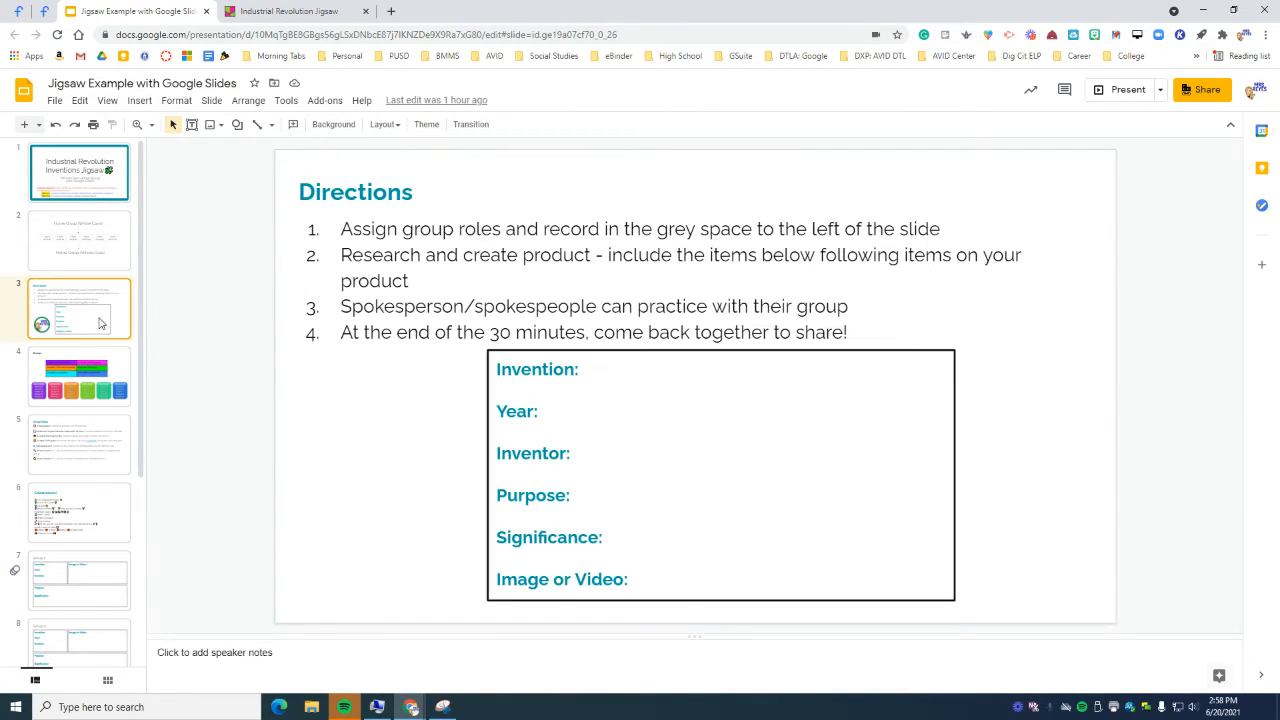
pyautogui.moveTo(341, 228); pyautogui.dragTo(877, 334)
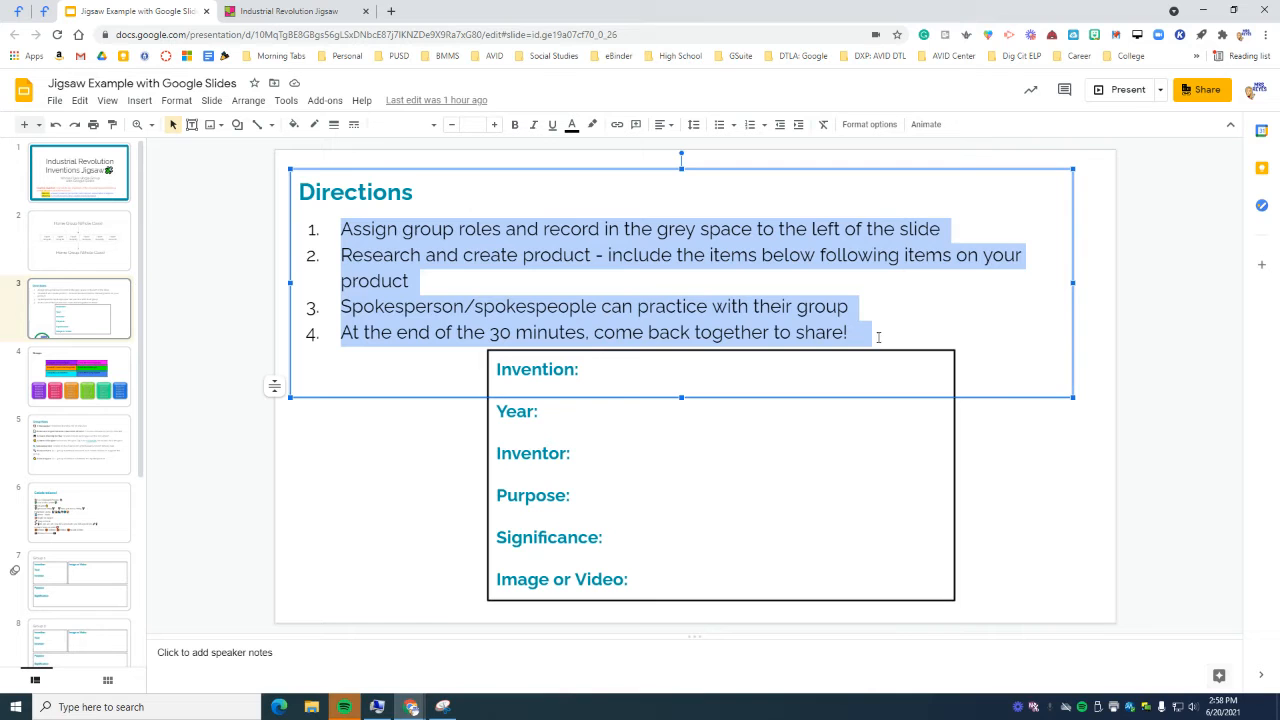
pyautogui.rightClick(769, 310)
pyautogui.click(800, 320)
pyautogui.click(290, 12)
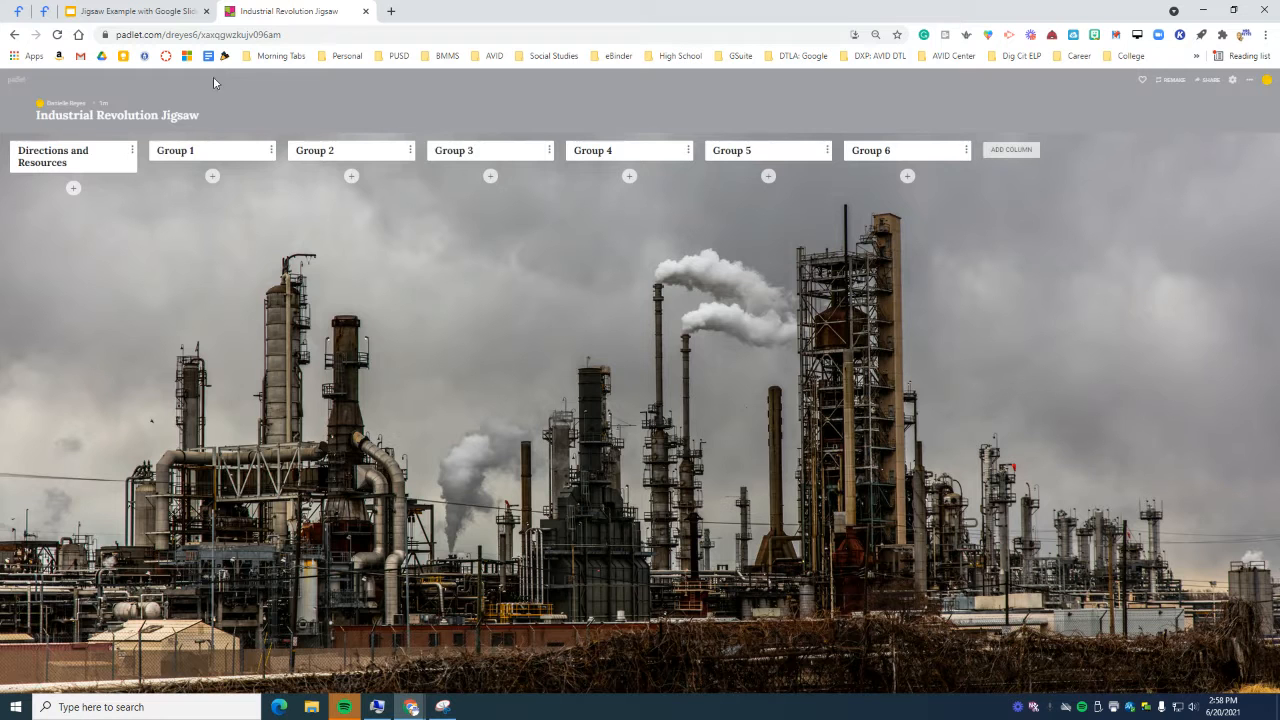
# Step: Post the pasted numbered directions under Directions and Resources with the title 'Directions'
pyautogui.click(73, 188)
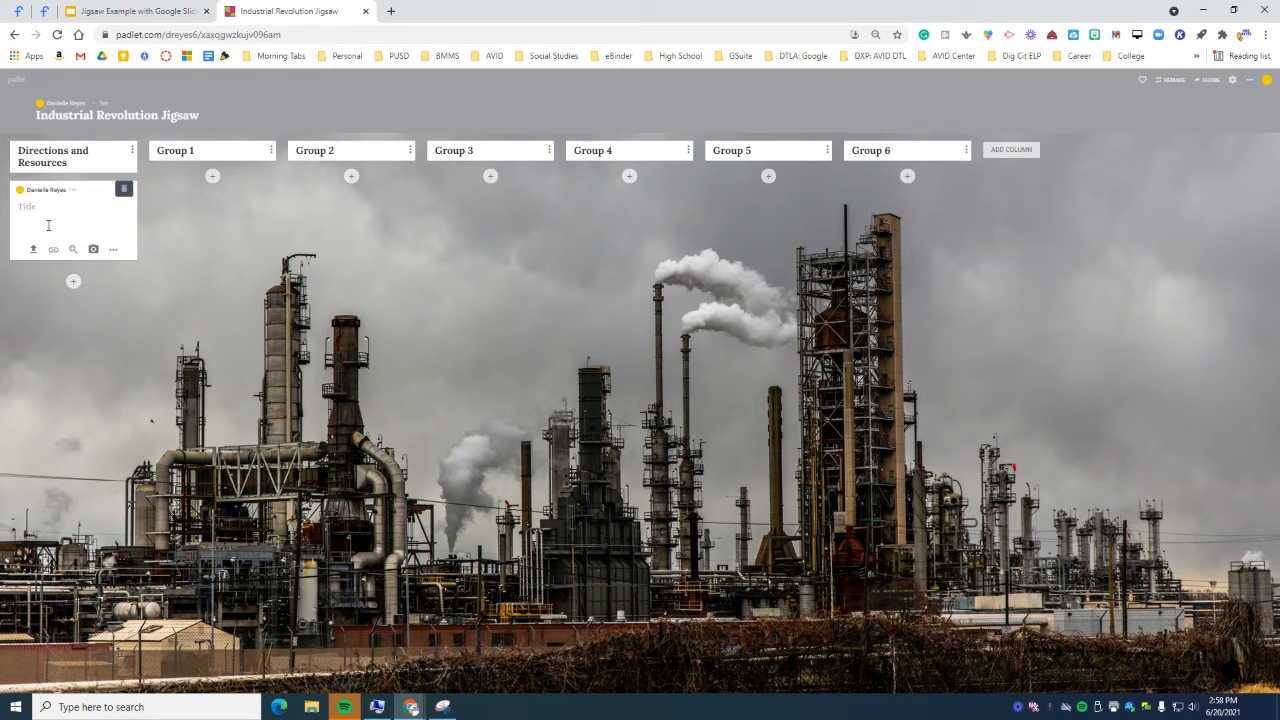
pyautogui.hotkey('ctrl', 'v')
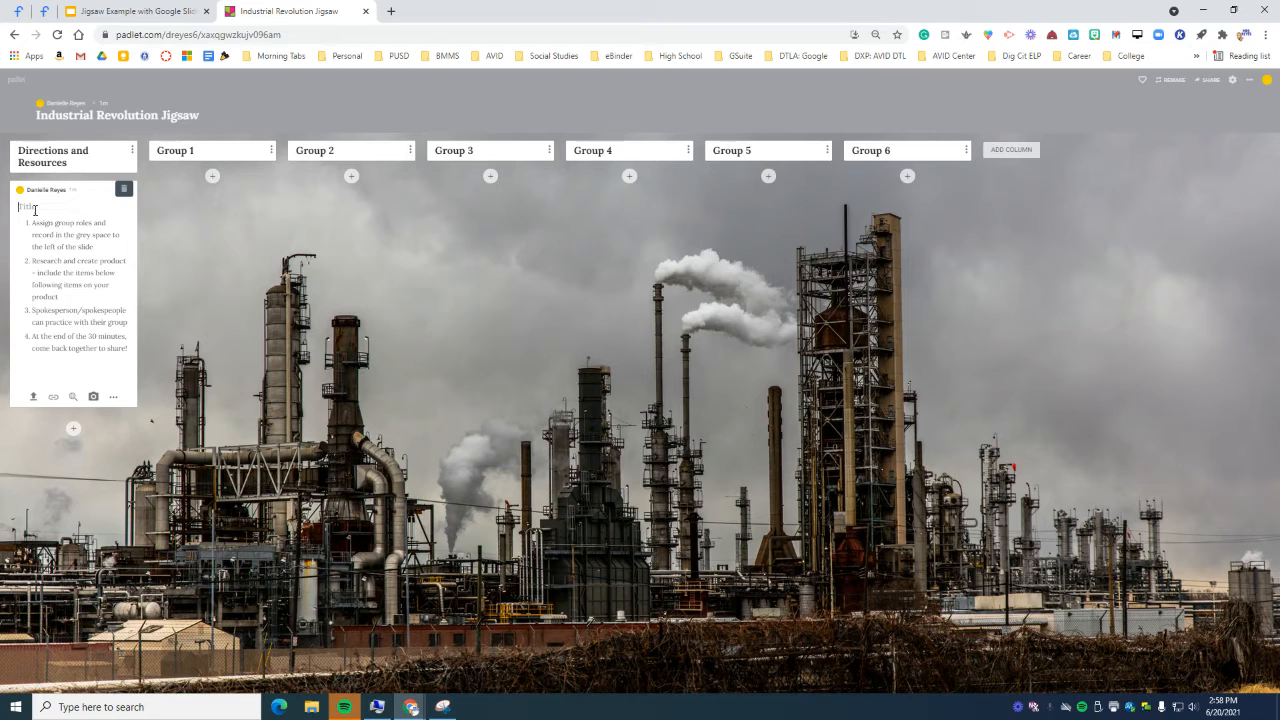
pyautogui.write('Directions:')
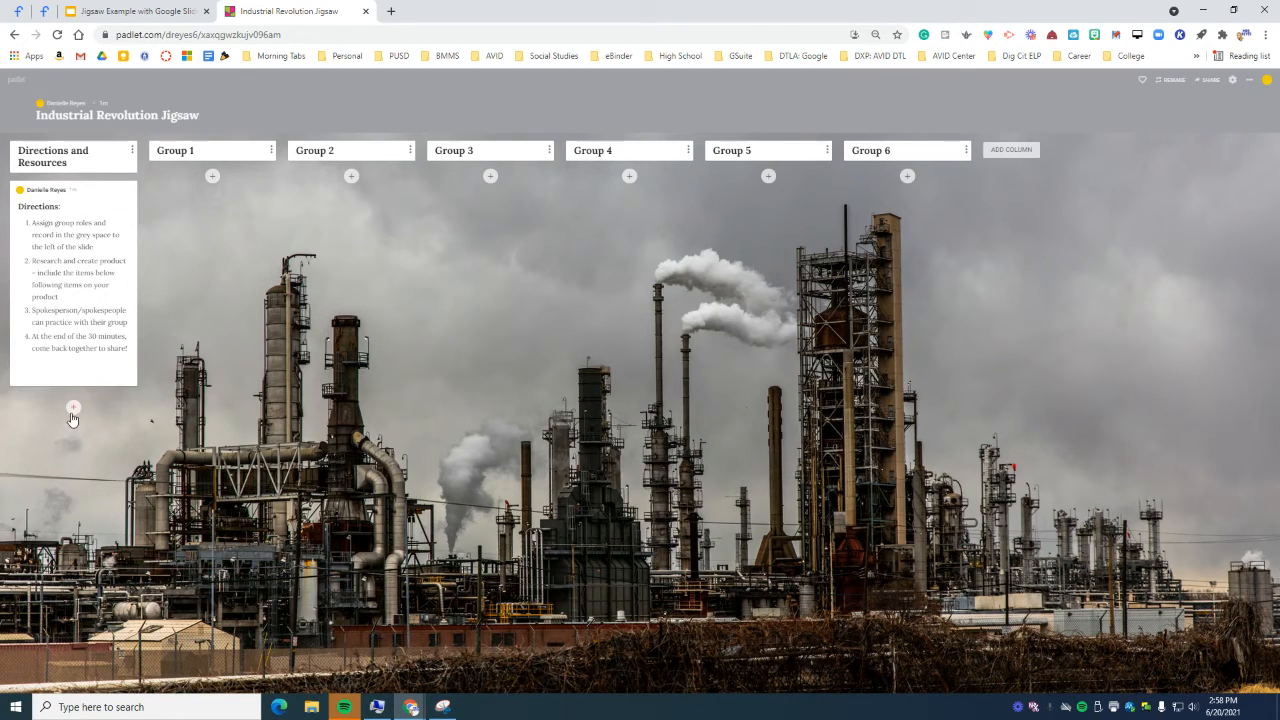
pyautogui.click(72, 420)
# Step: Title a new post 'Required Information' and copy the invention field list from the slides
pyautogui.write('REq')
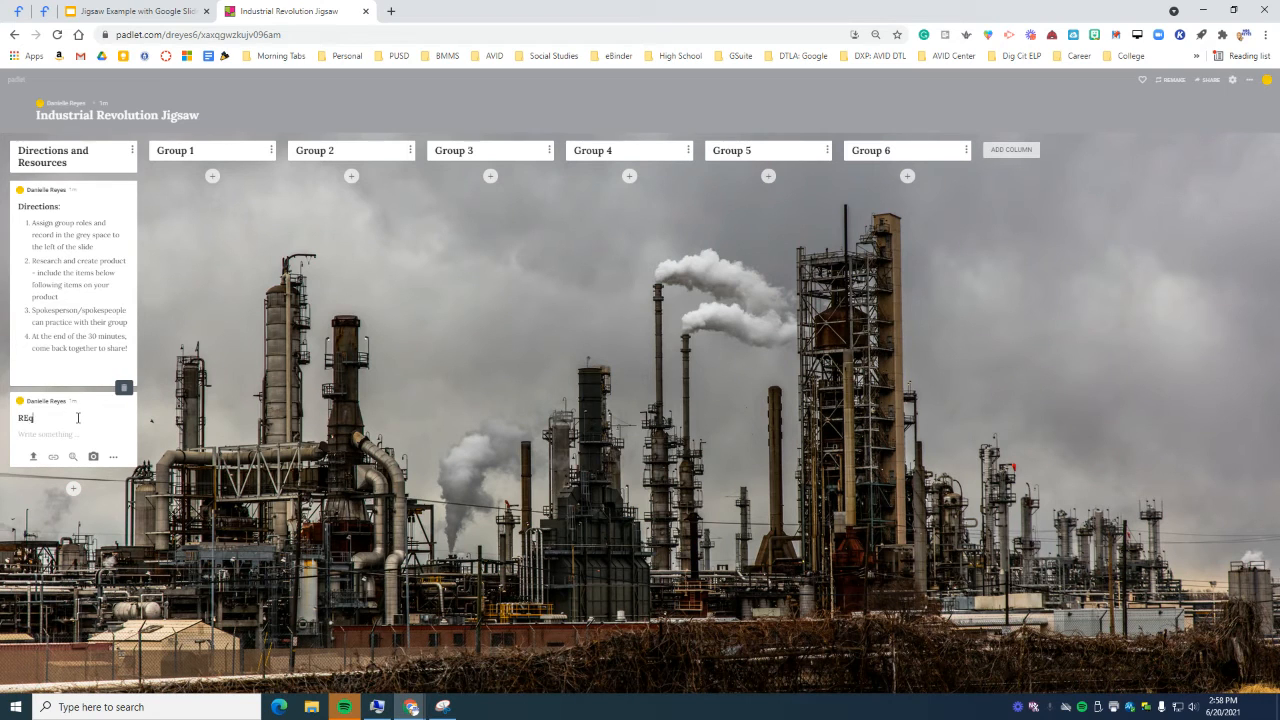
pyautogui.write('uirements')
pyautogui.press('BackSpace')
pyautogui.press('BackSpace')
pyautogui.write('d Inofformation')
pyautogui.click(80, 11)
pyautogui.click(602, 579)
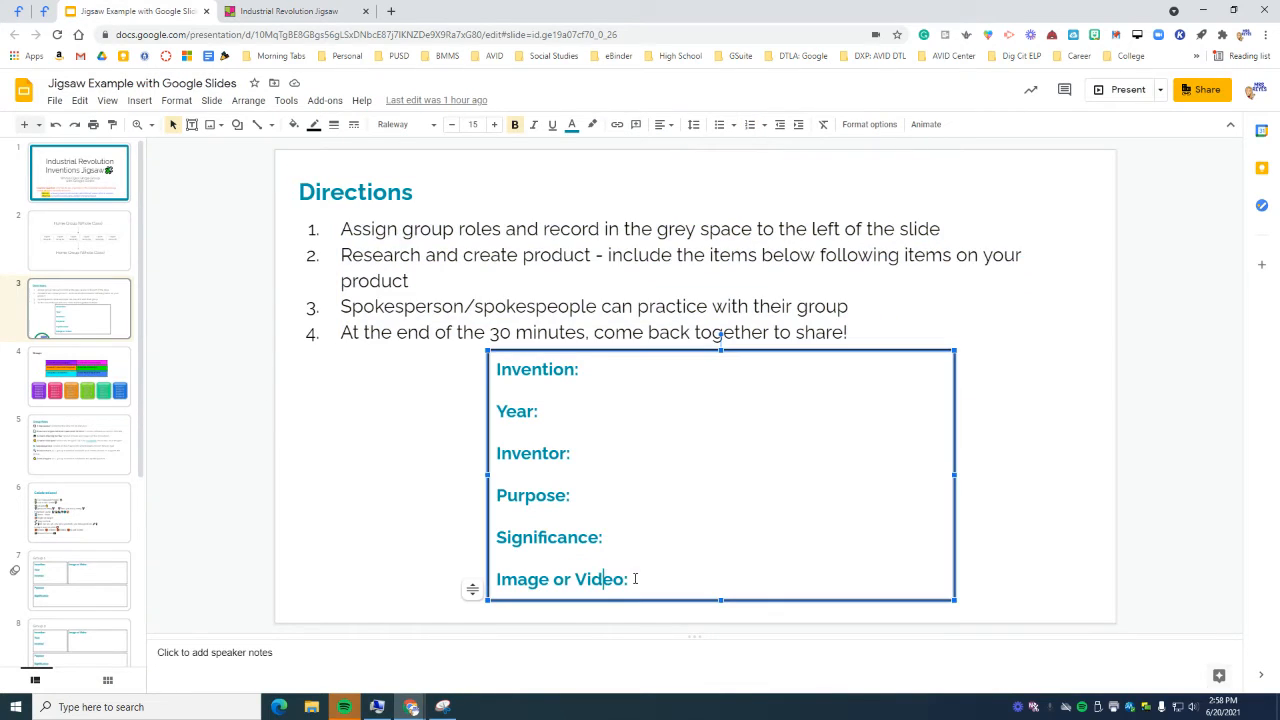
pyautogui.moveTo(634, 578); pyautogui.dragTo(496, 368)
pyautogui.rightClick(530, 345)
pyautogui.click(545, 378)
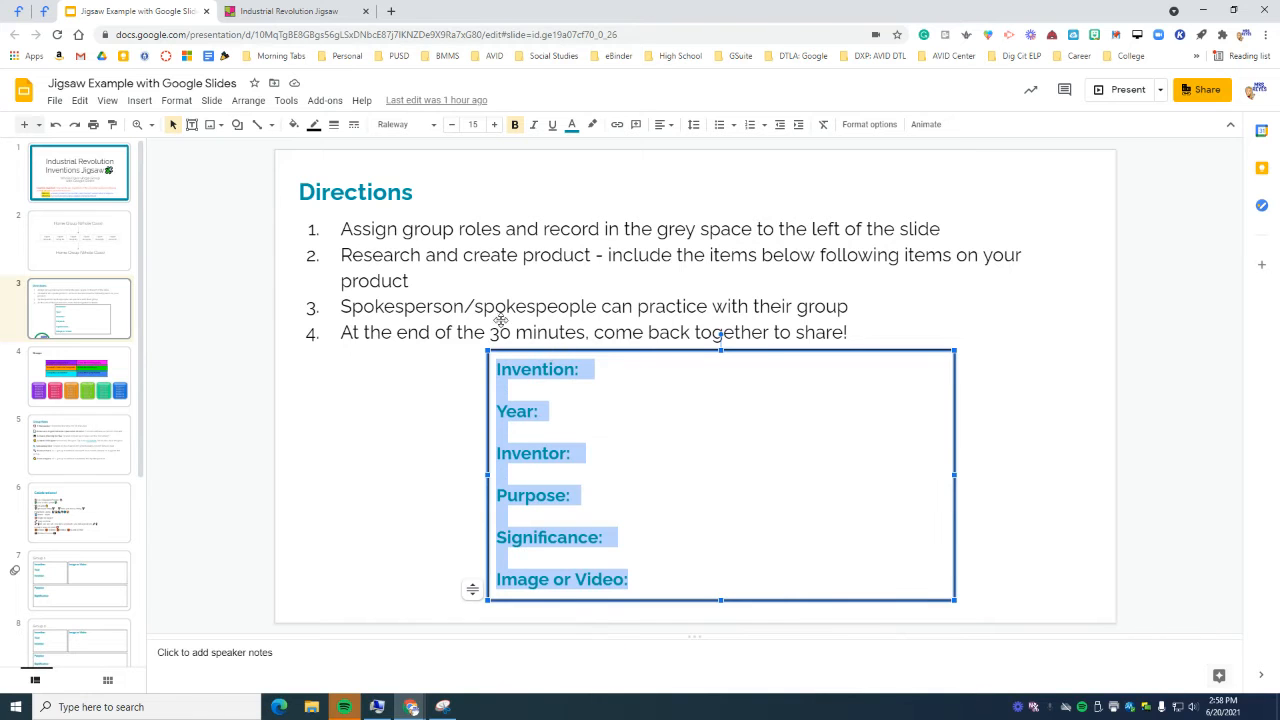
pyautogui.click(251, 17)
pyautogui.click(58, 434)
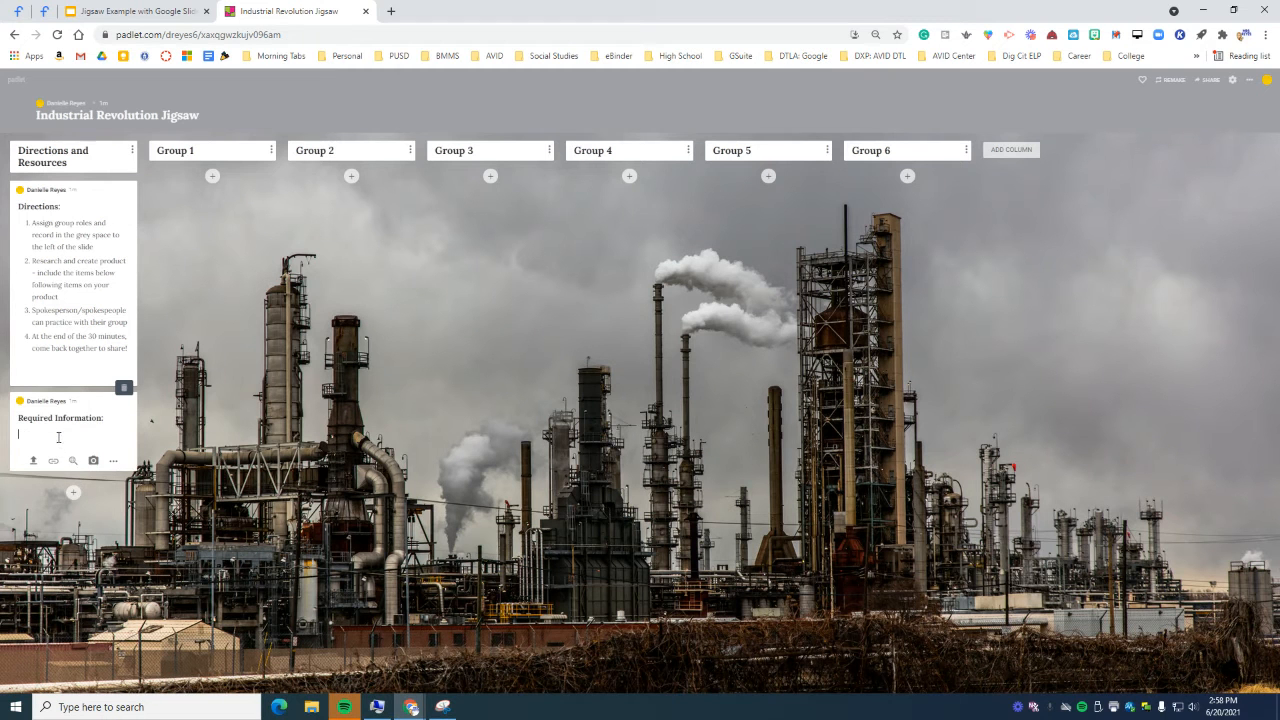
# Step: Paste the six field labels into Required Information and start a post titled 'Example'
pyautogui.hotkey('ctrl', 'v')
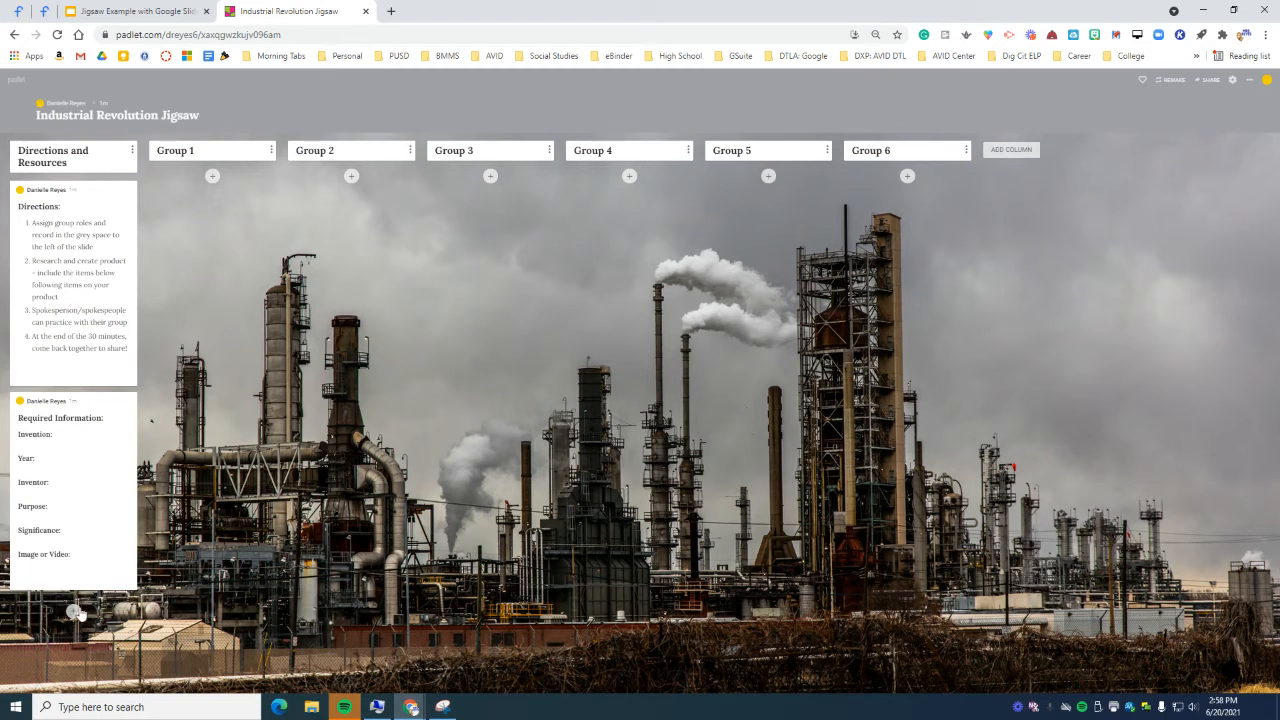
pyautogui.click(73, 610)
pyautogui.write('Ex')
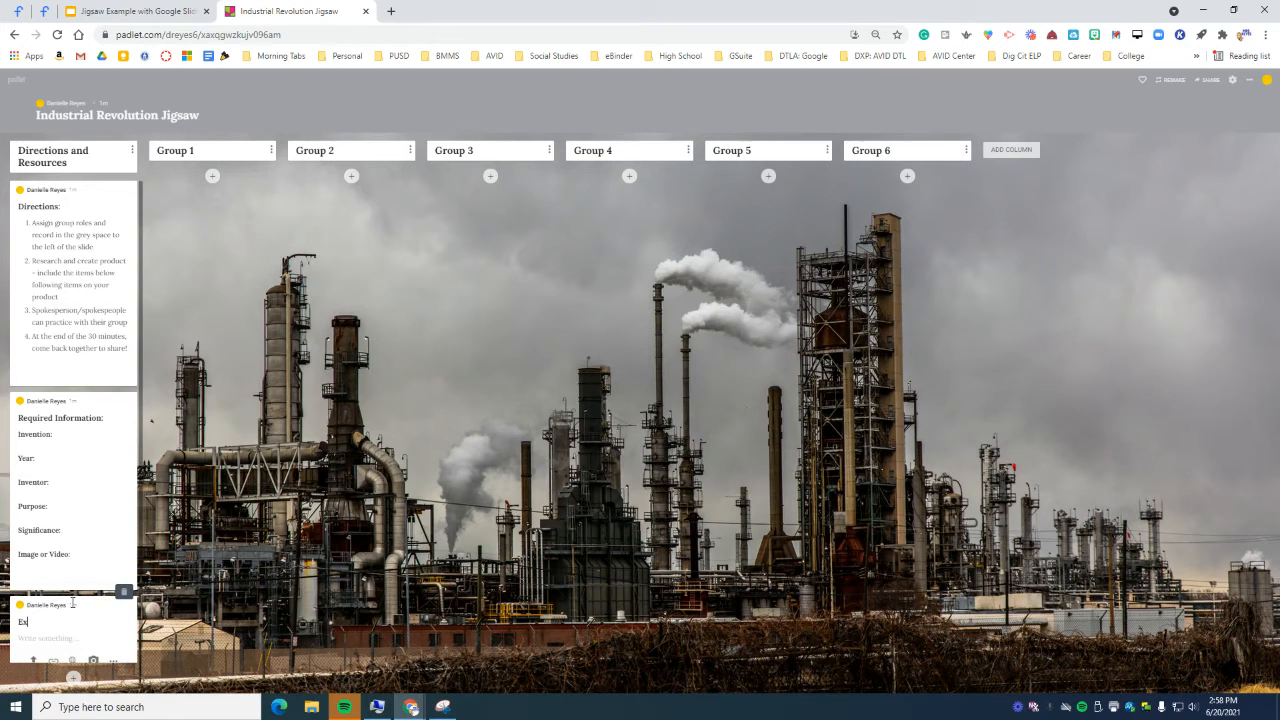
pyautogui.write('ample:')
# Step: Add an 'Example' column, move it beside Directions and Resources, and delete the stray Example post
pyautogui.click(1012, 150)
pyautogui.click(1055, 169)
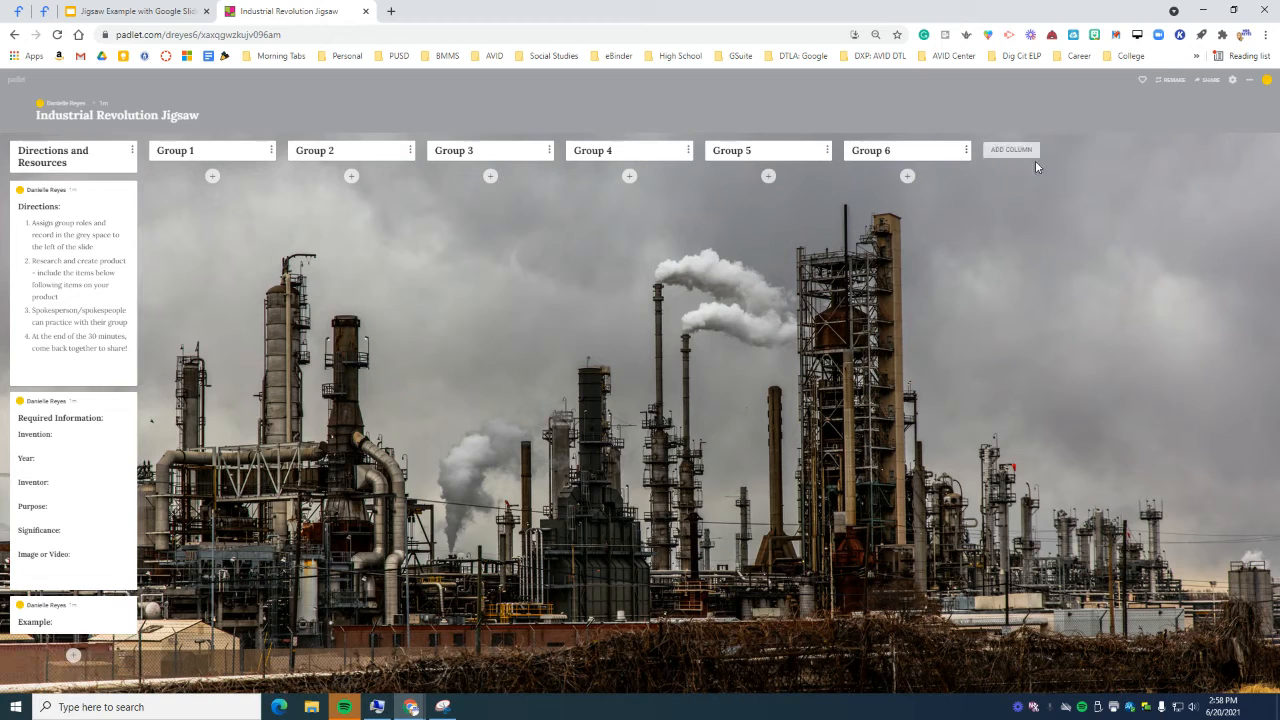
pyautogui.click(1025, 147)
pyautogui.write('Example')
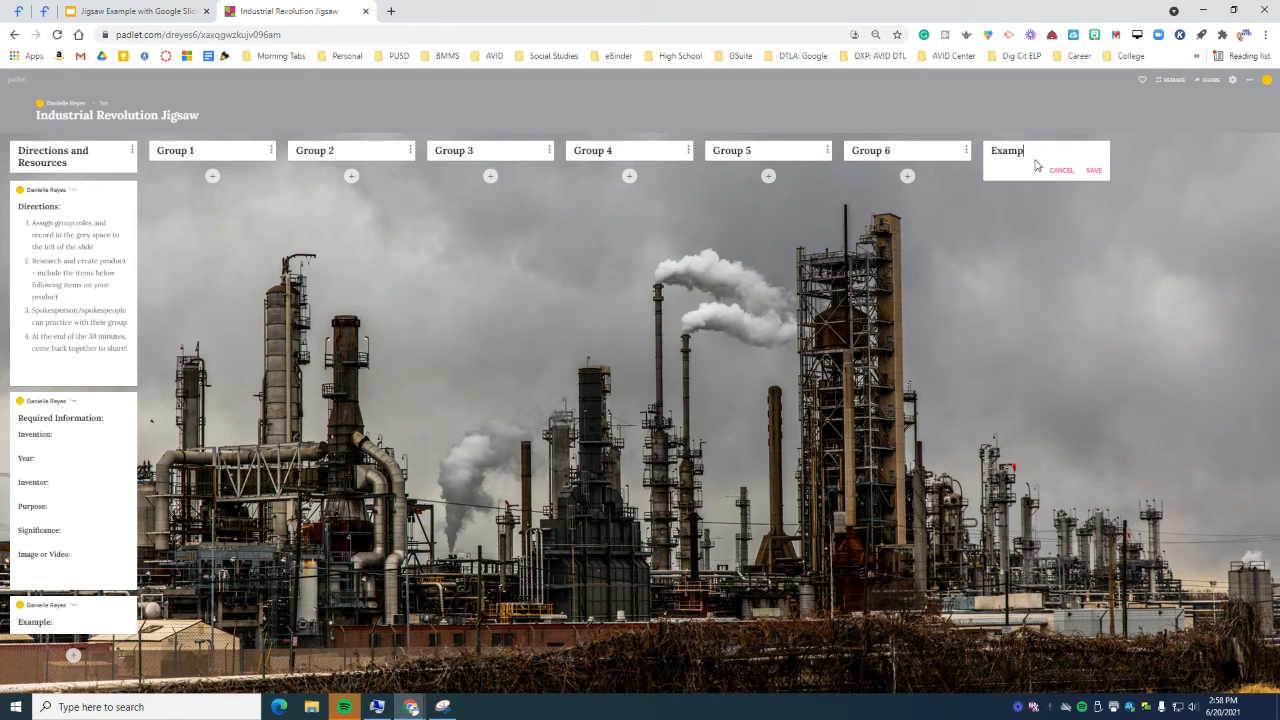
pyautogui.click(1093, 170)
pyautogui.moveTo(1071, 154); pyautogui.dragTo(212, 160)
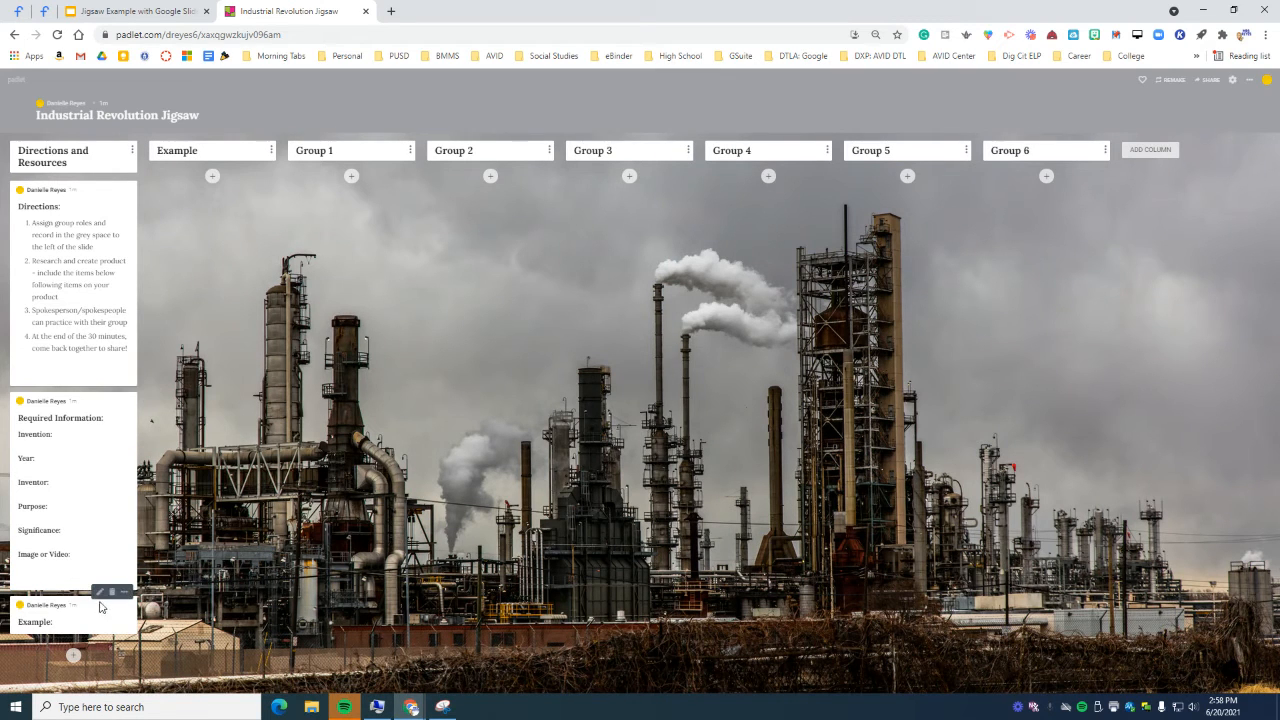
pyautogui.click(112, 592)
pyautogui.click(704, 123)
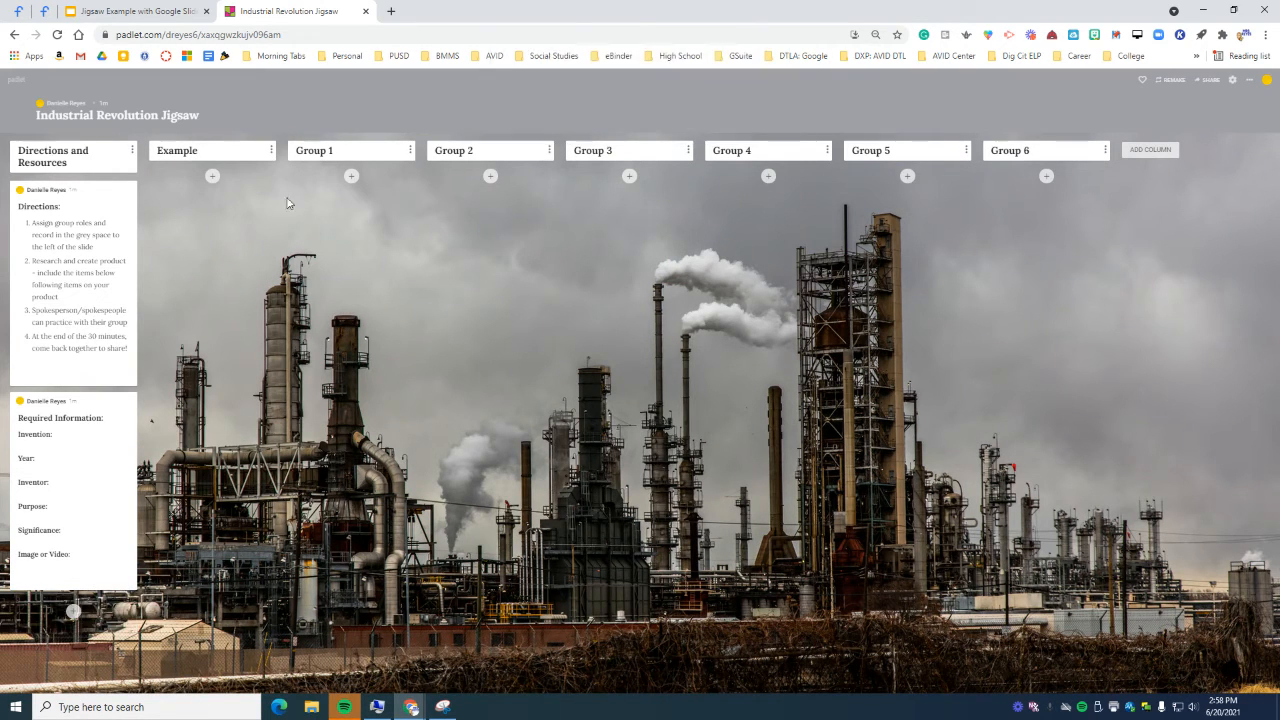
# Step: Copy the list of group roles from the Group Roles slide
pyautogui.click(140, 11)
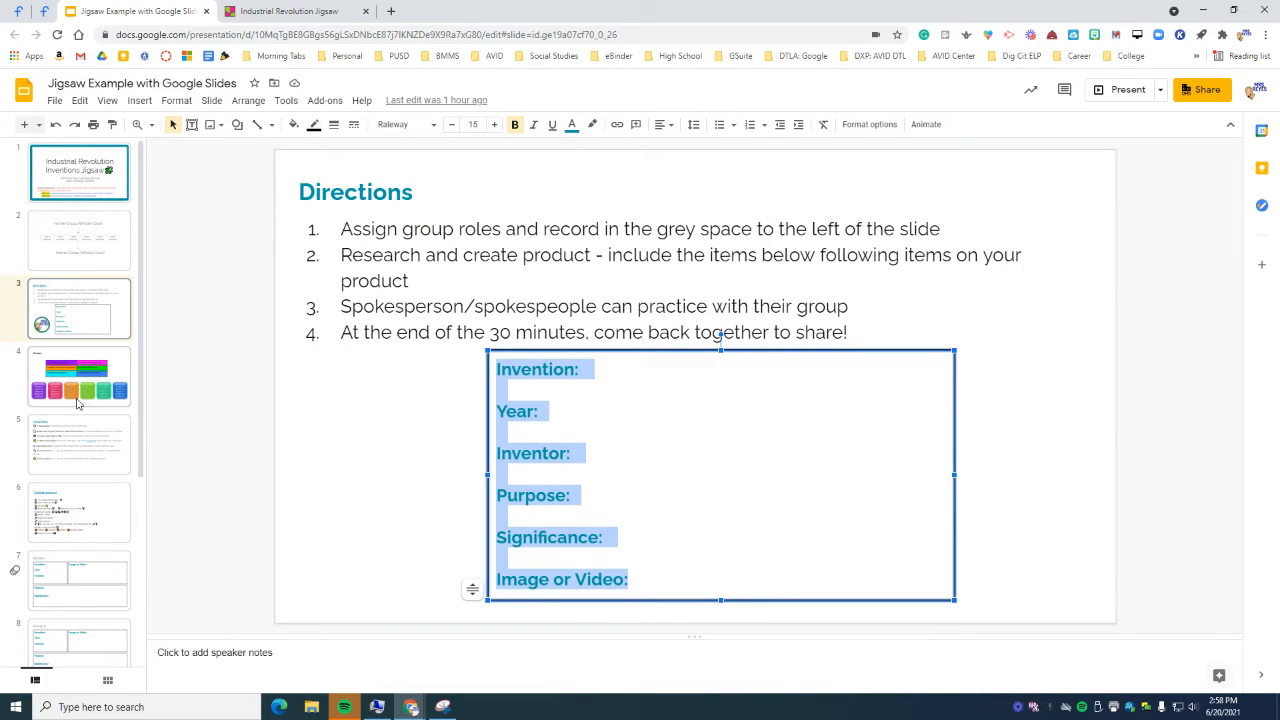
pyautogui.click(80, 445)
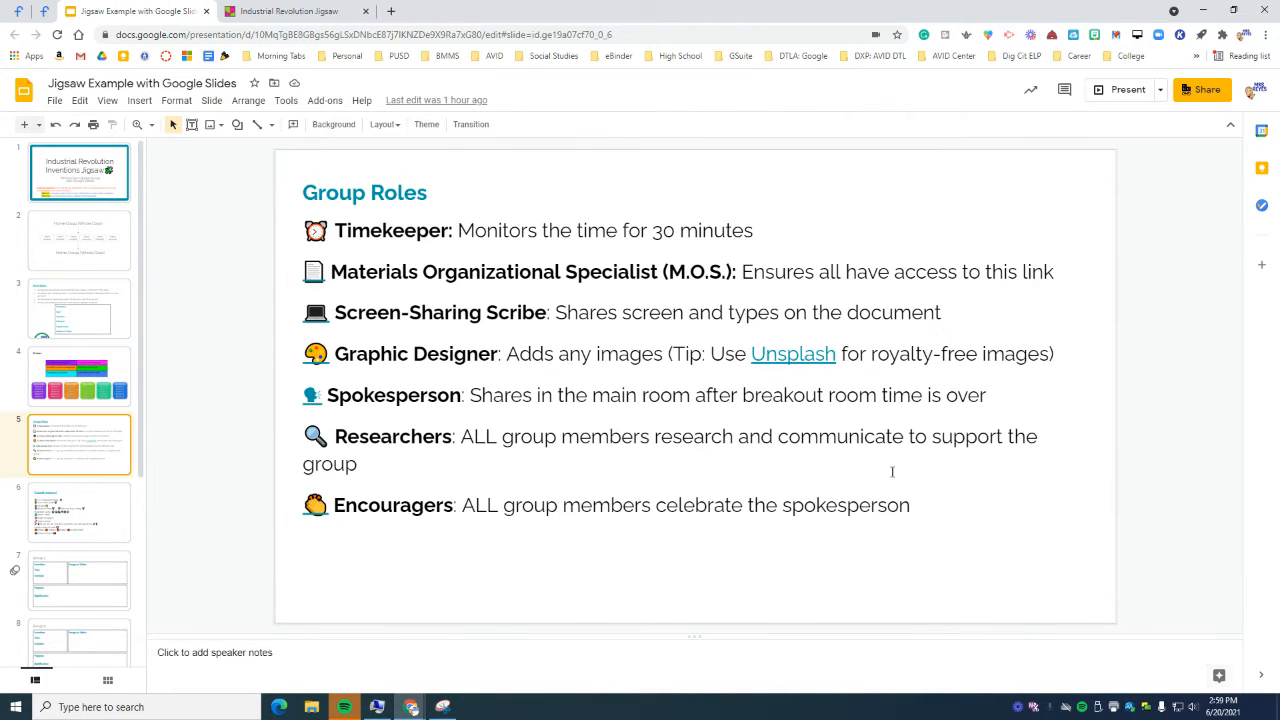
pyautogui.moveTo(913, 507); pyautogui.dragTo(303, 222)
pyautogui.rightClick(371, 240)
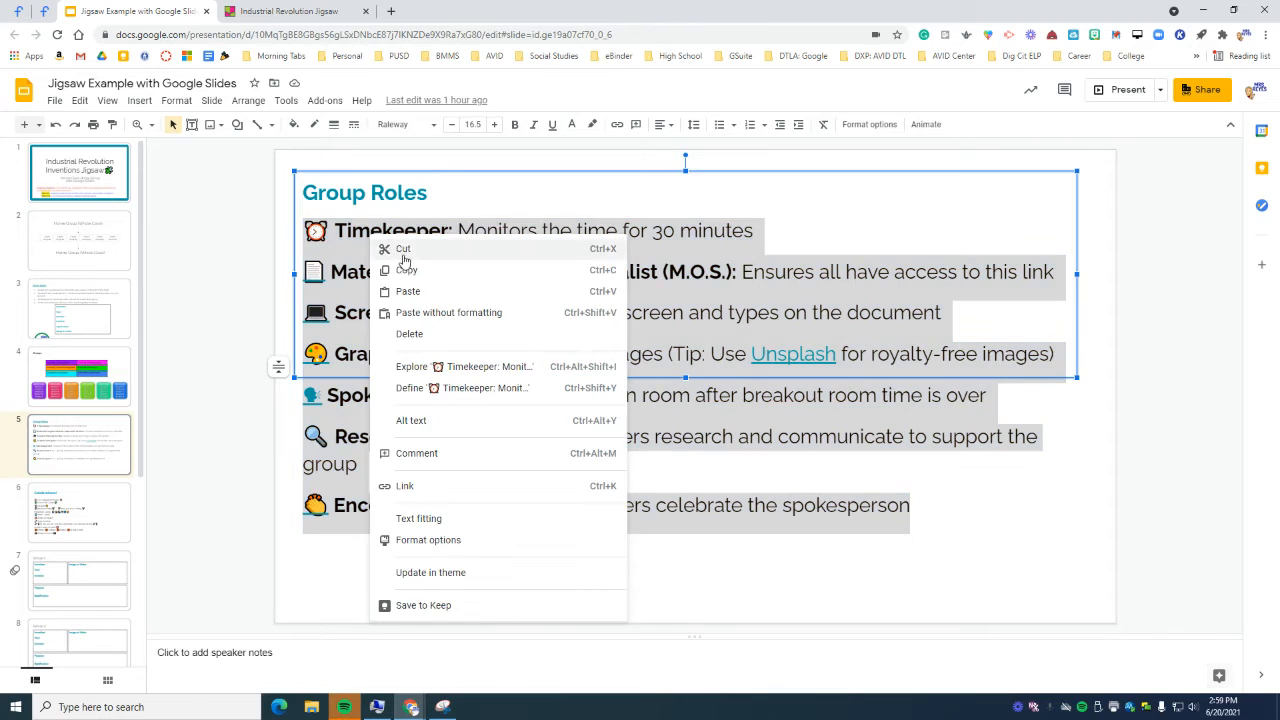
pyautogui.click(406, 270)
pyautogui.click(292, 11)
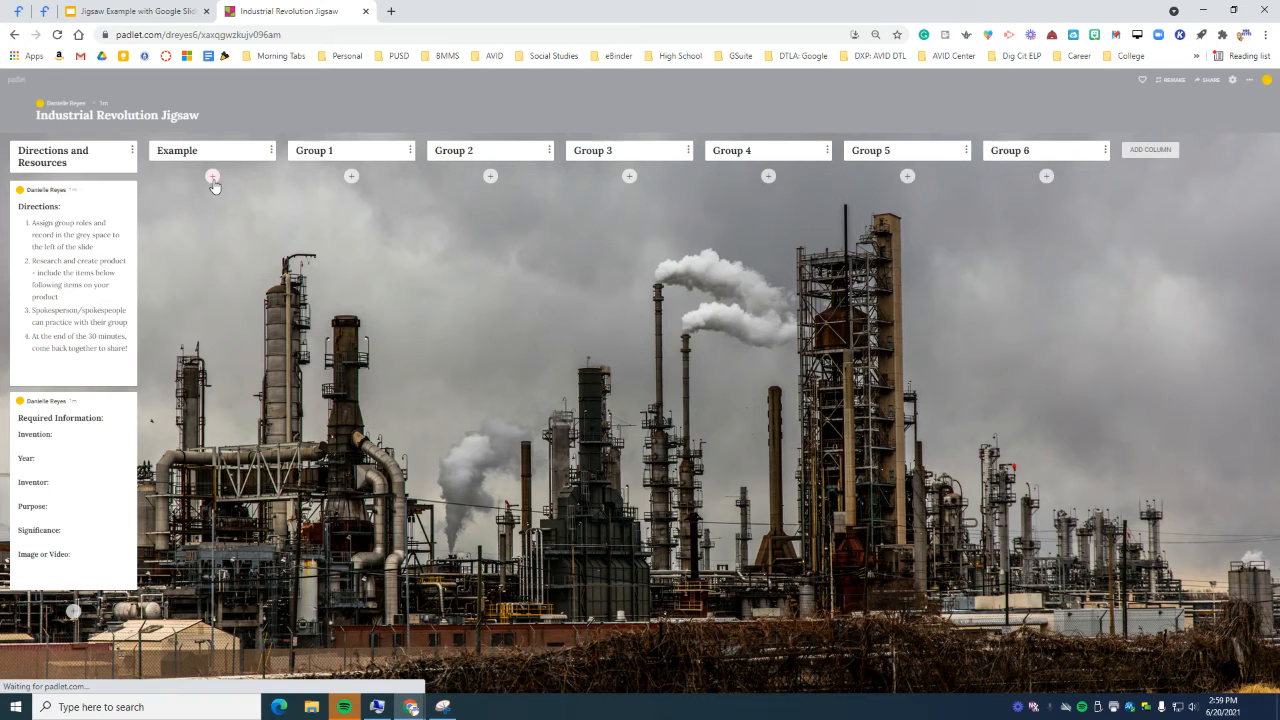
# Step: Publish a post in the Example column listing the seven roles, Timekeeper through Encouragers
pyautogui.click(212, 176)
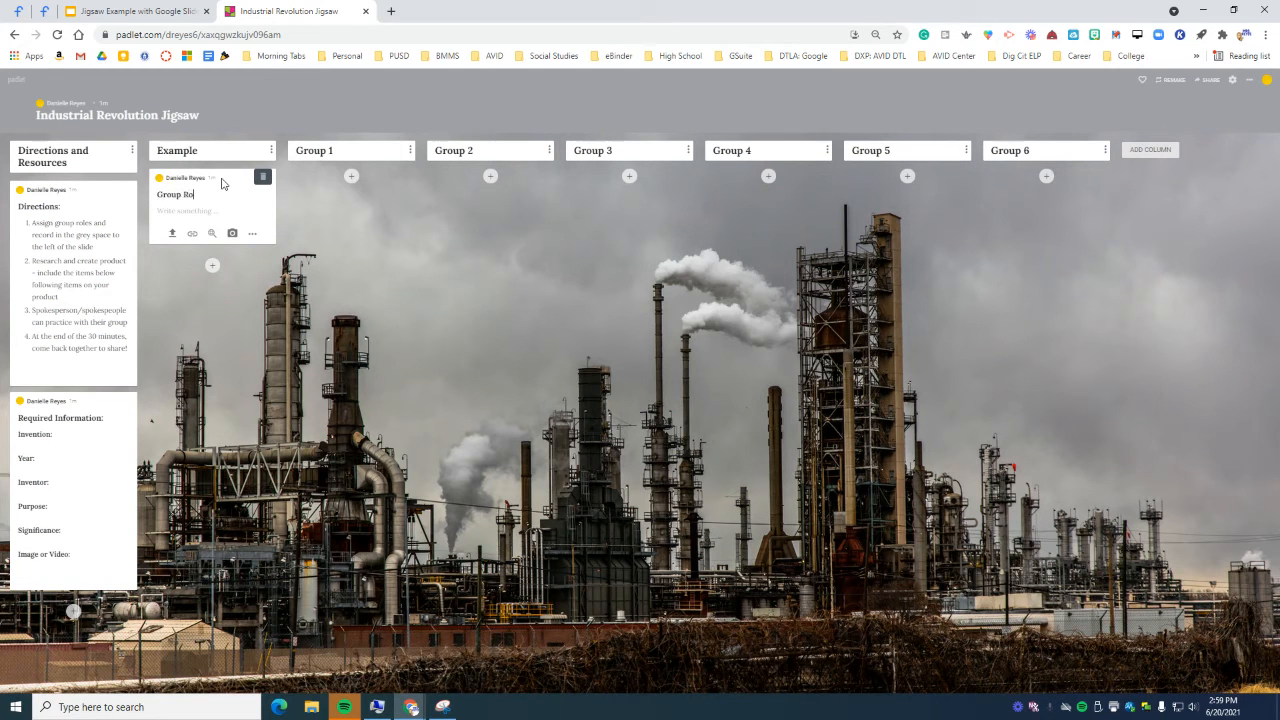
pyautogui.click(210, 207)
pyautogui.hotkey('ctrl', 'v')
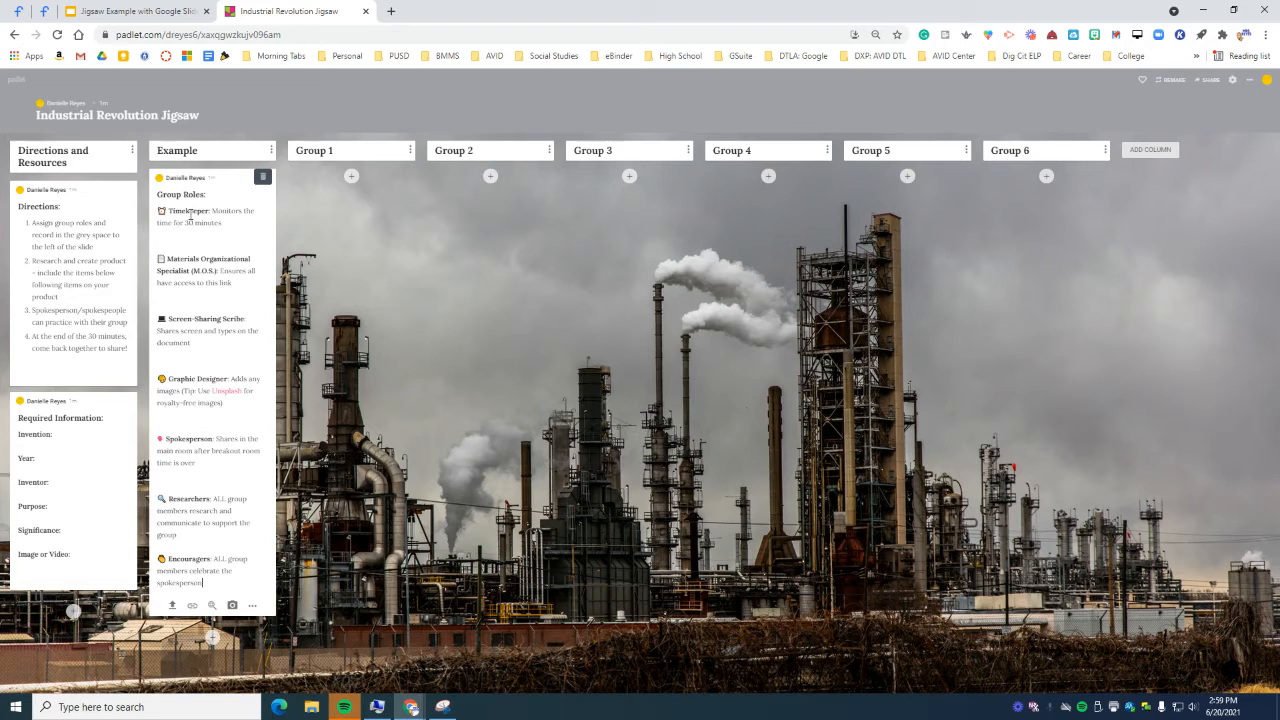
pyautogui.click(322, 443)
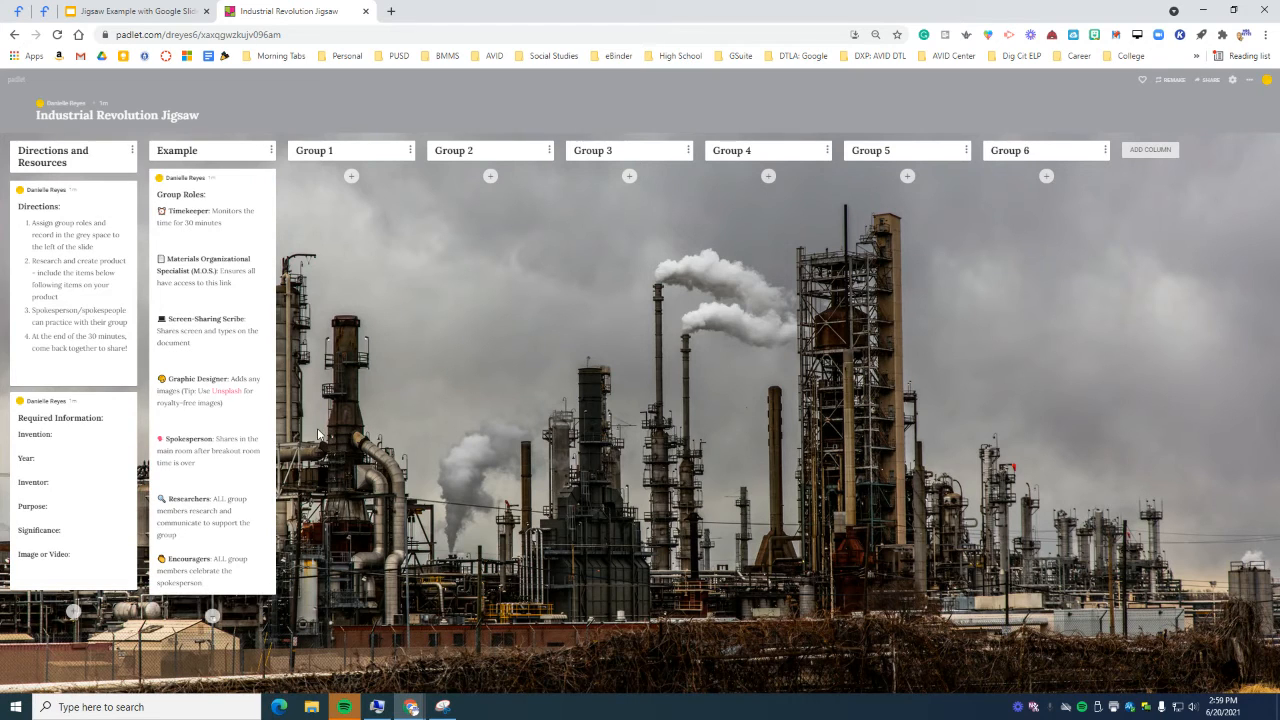
# Step: Add an 'Invention Name' post below Group Roles in the Example column
pyautogui.click(213, 616)
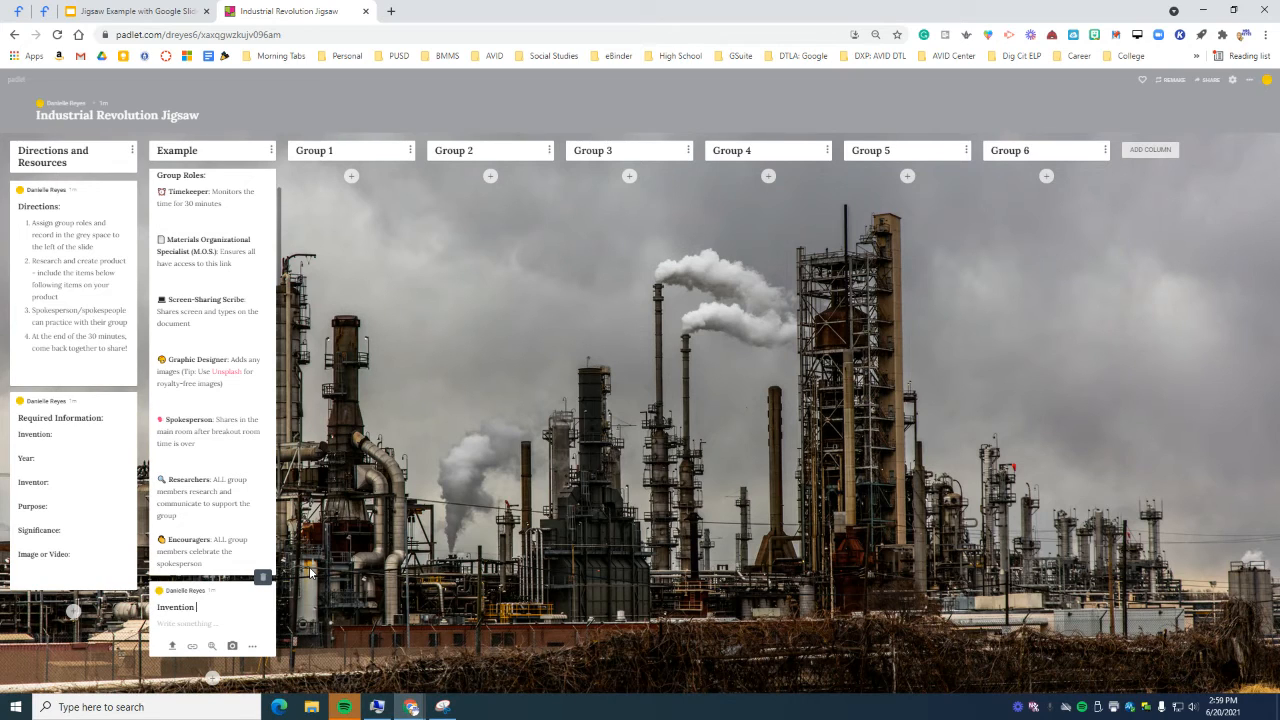
pyautogui.click(453, 549)
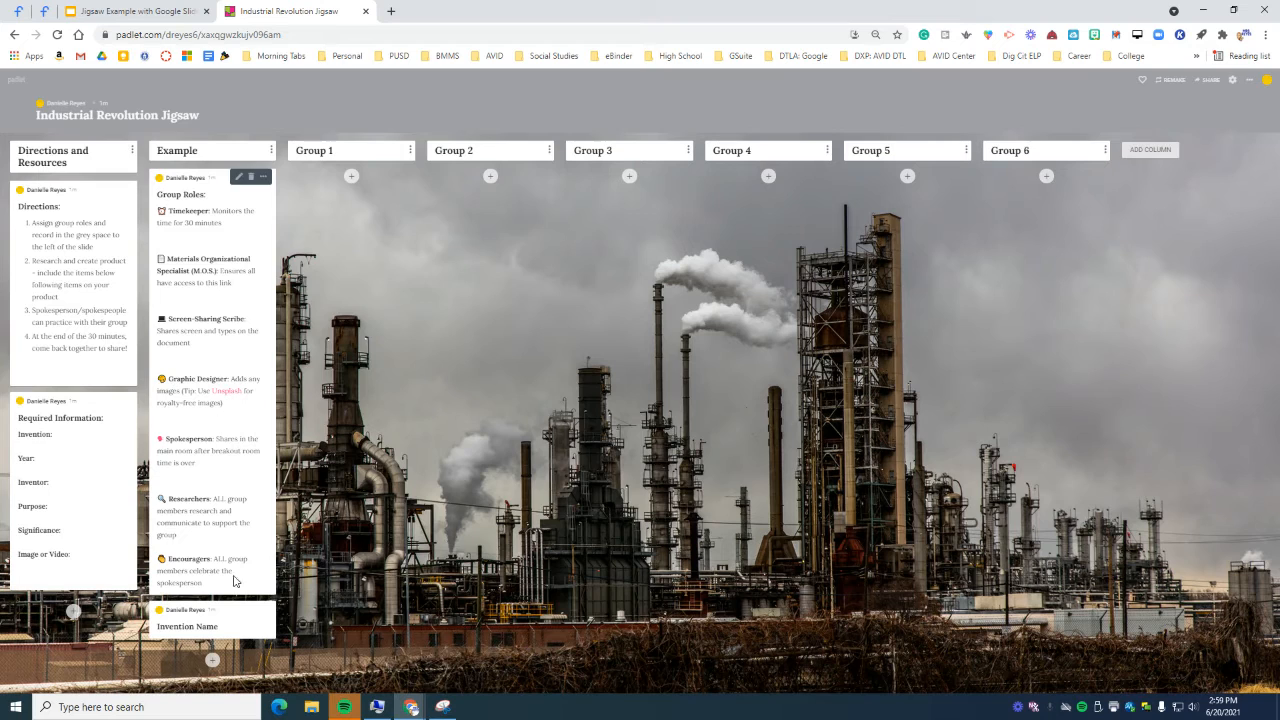
pyautogui.click(75, 611)
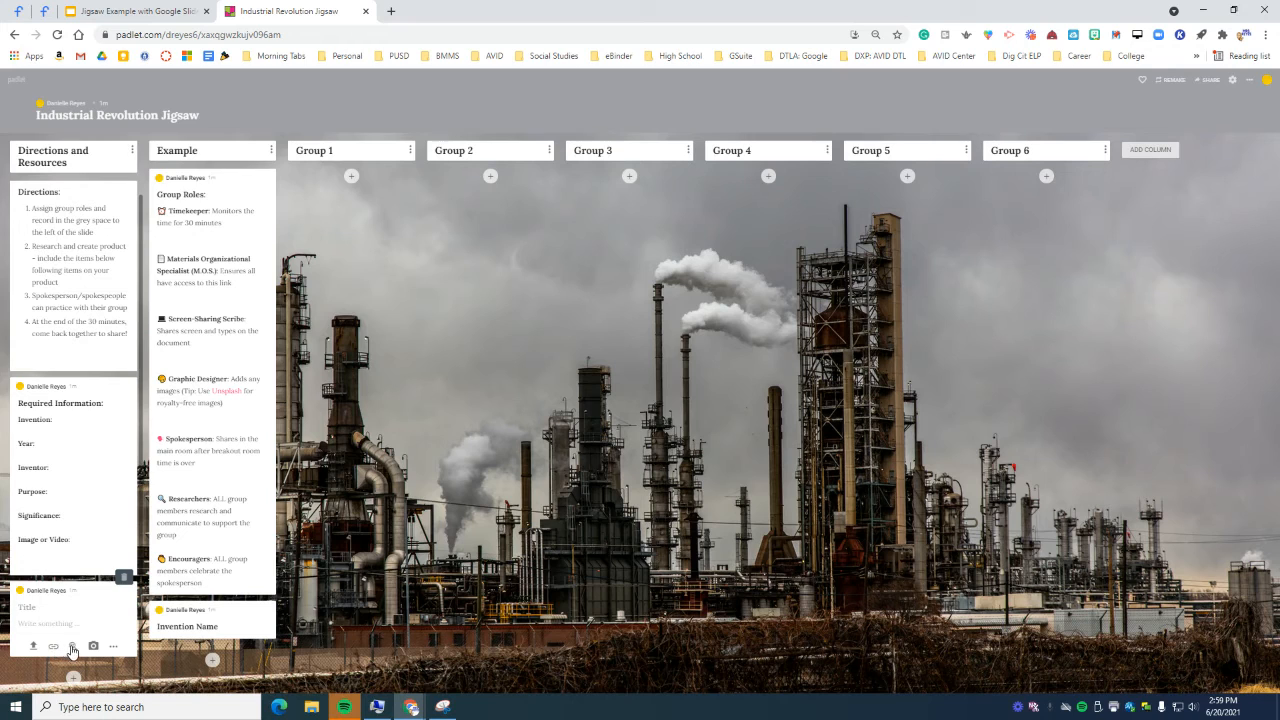
pyautogui.click(73, 647)
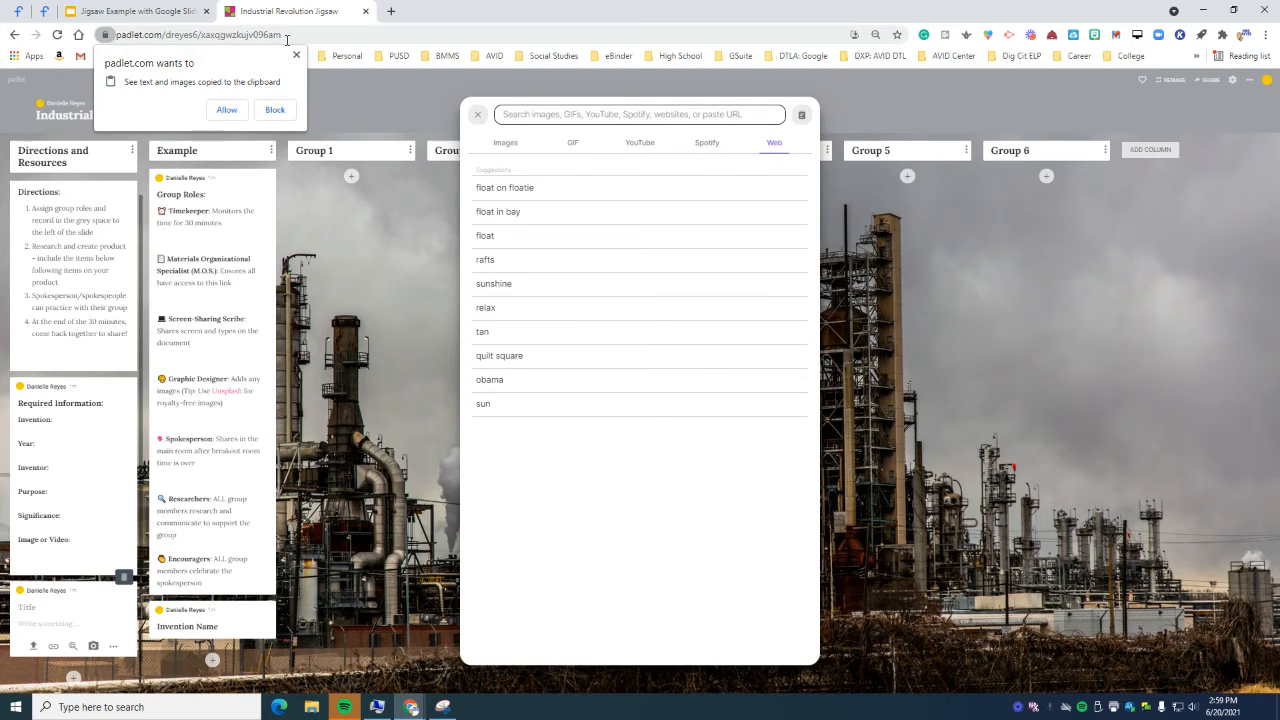
pyautogui.click(295, 52)
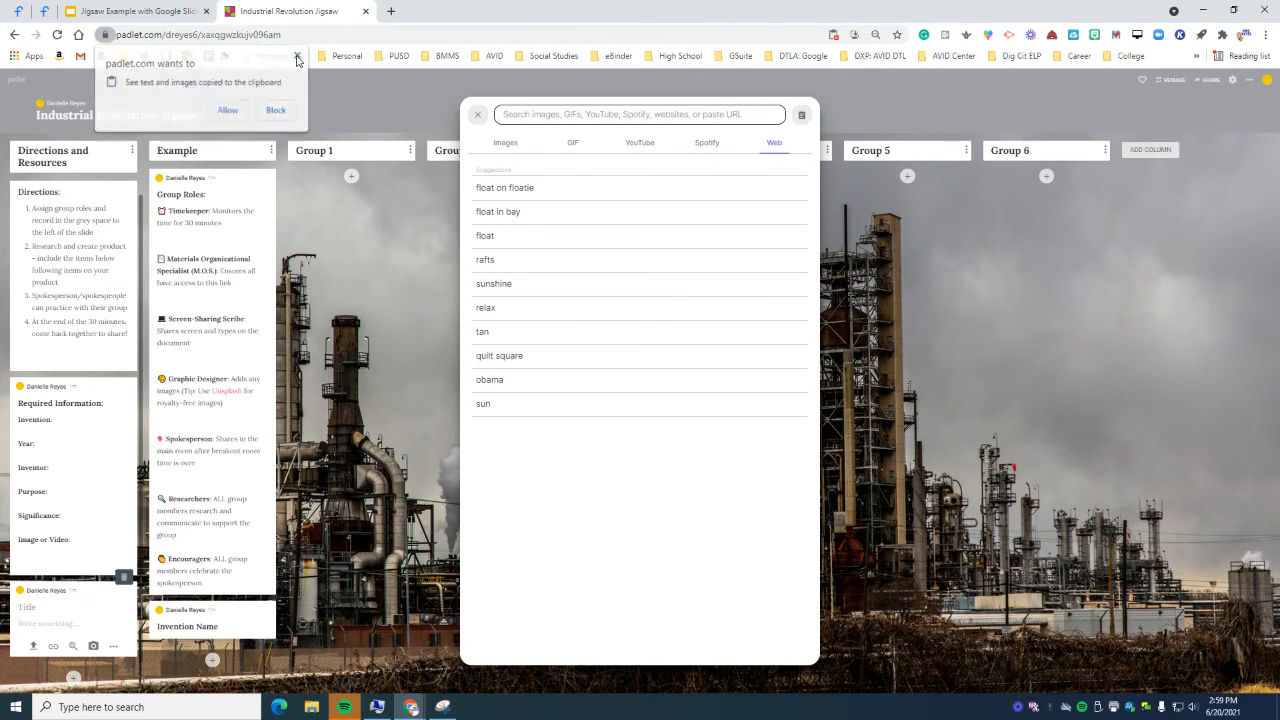
pyautogui.click(478, 117)
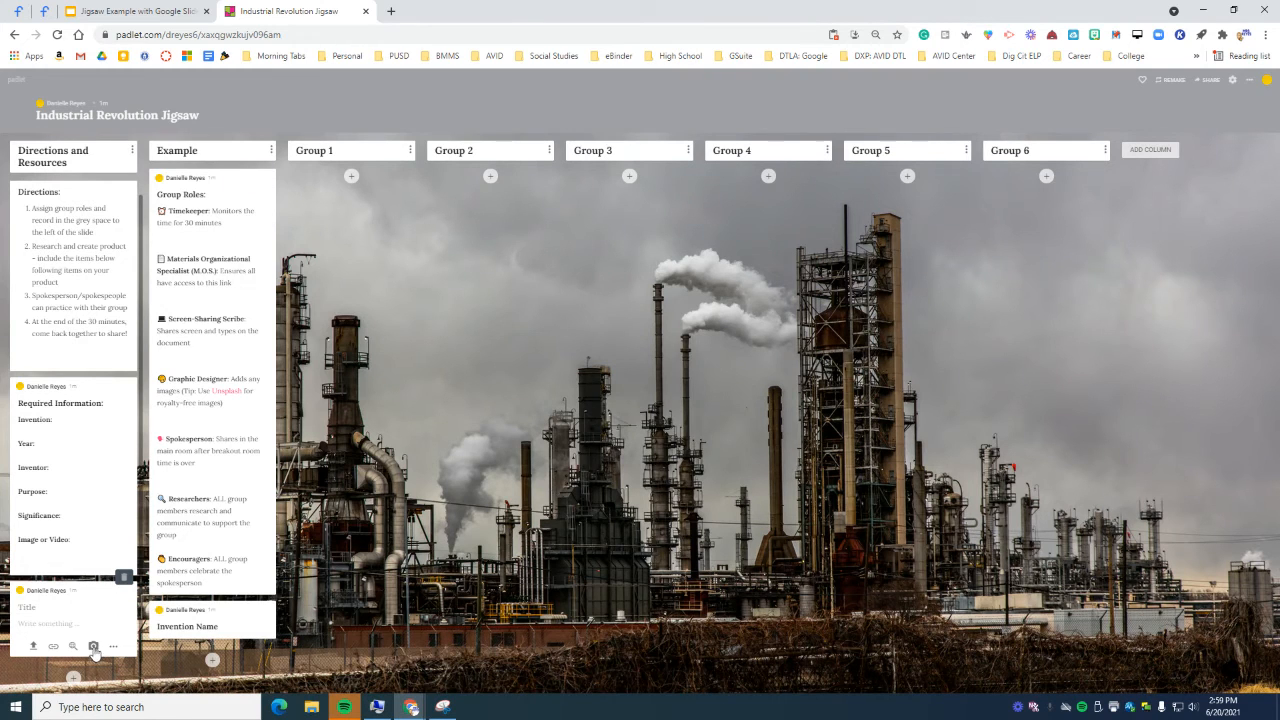
pyautogui.click(113, 646)
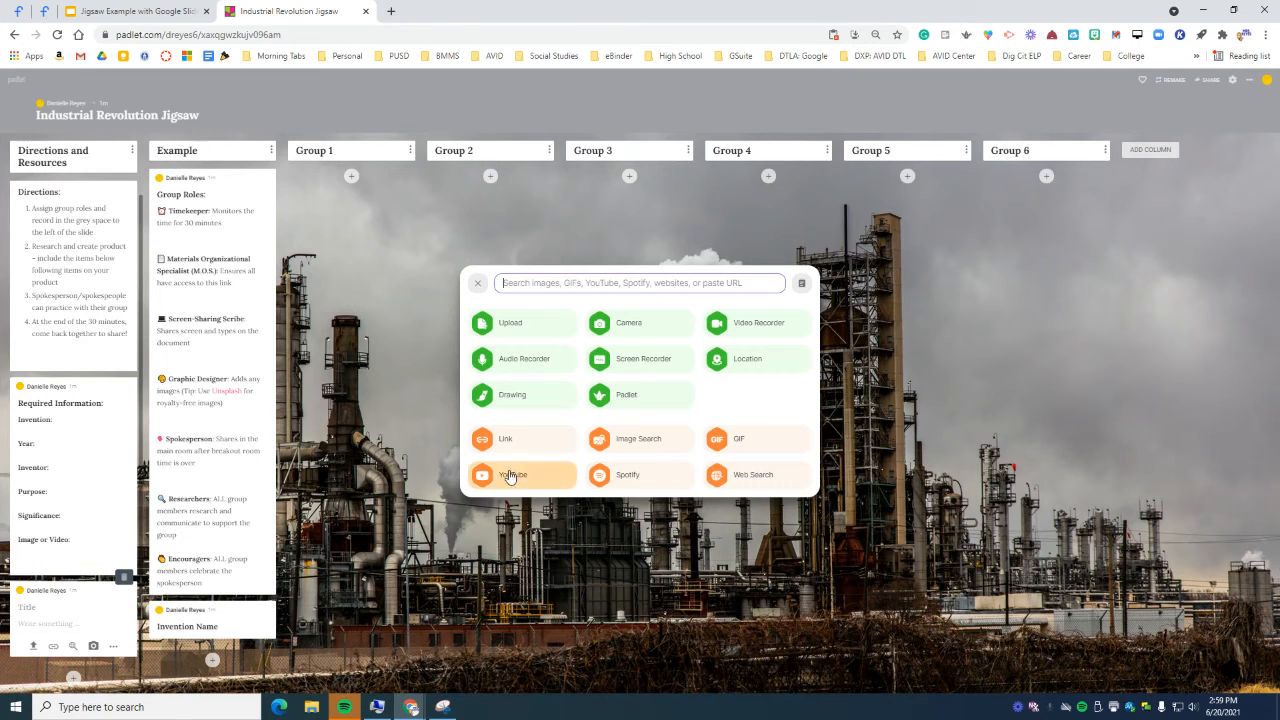
pyautogui.click(478, 283)
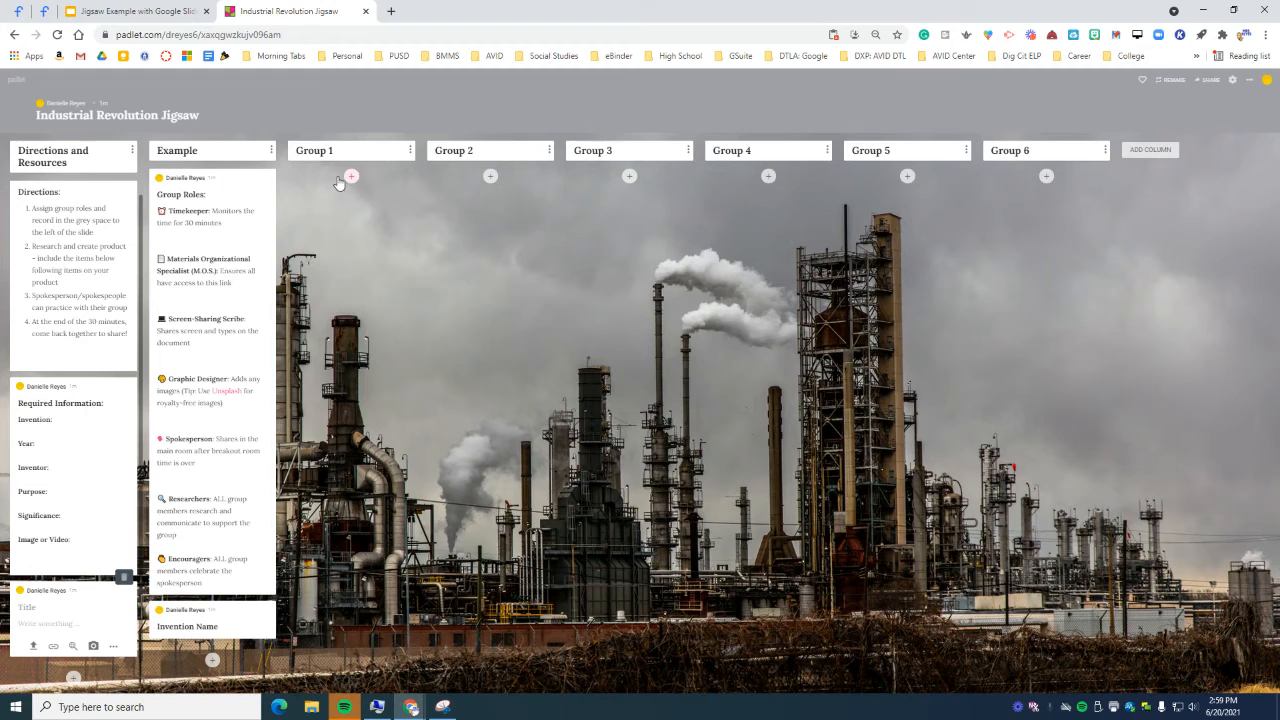
# Step: Retitle the Invention Name post to 'Invention Information:'
pyautogui.click(237, 598)
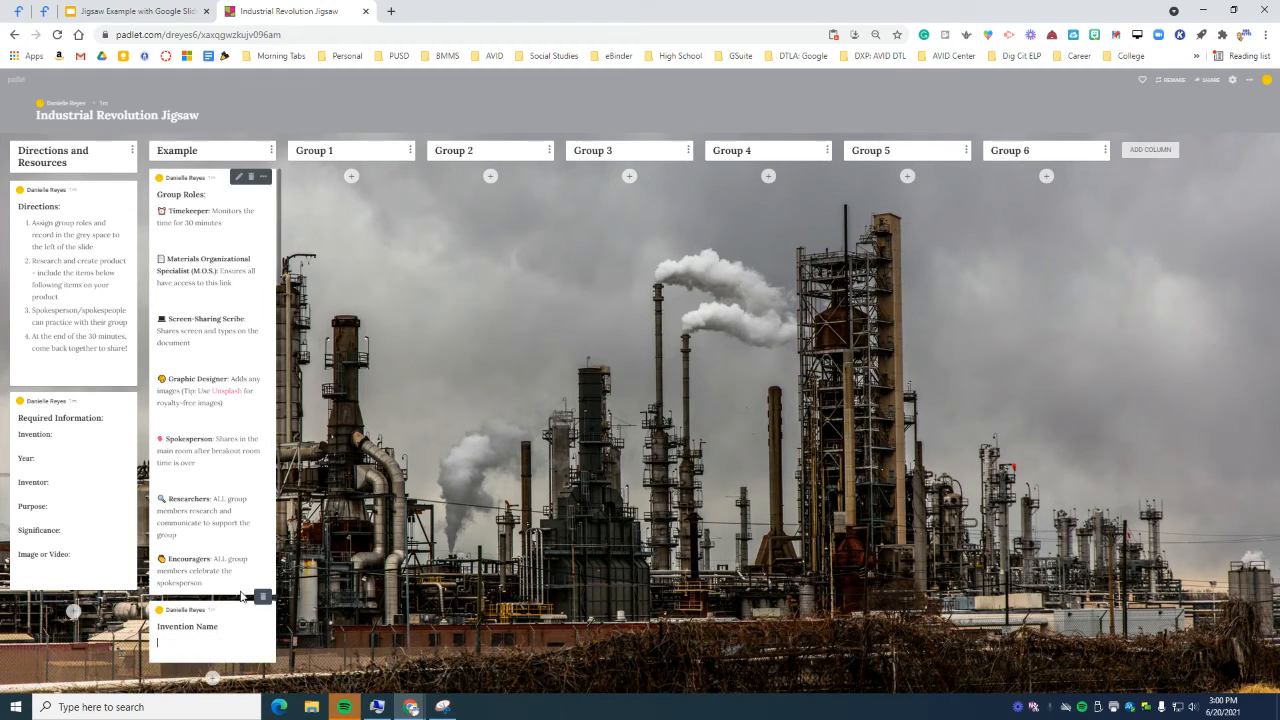
pyautogui.doubleClick(228, 623)
pyautogui.moveTo(223, 625); pyautogui.dragTo(204, 630)
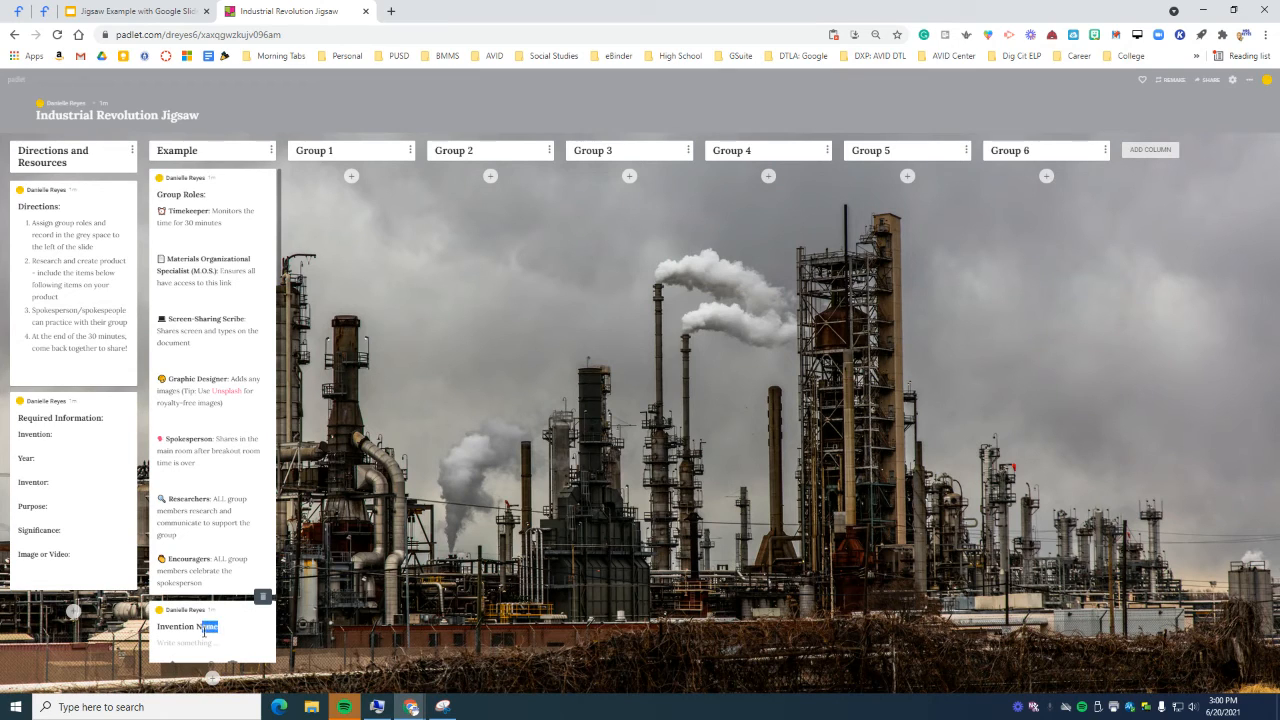
pyautogui.write('Information:')
# Step: Add a 'Video:' post beneath Invention Information in the Example column
pyautogui.click(212, 677)
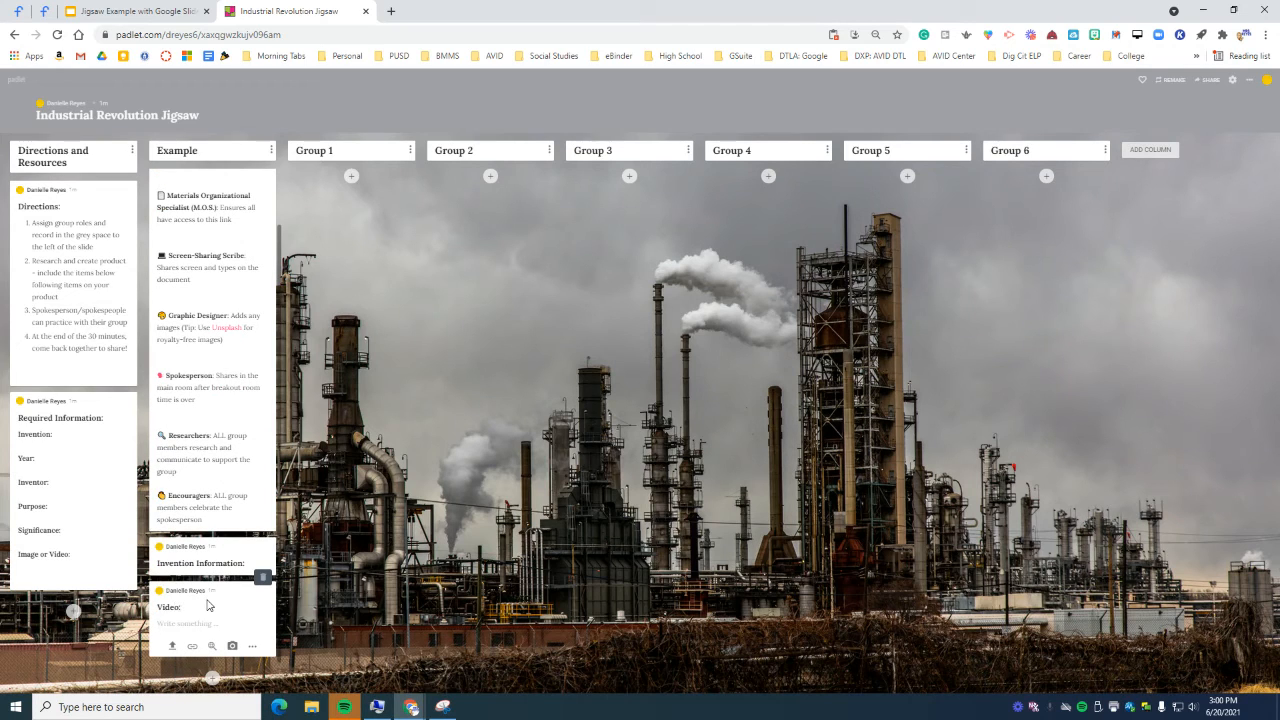
pyautogui.click(366, 607)
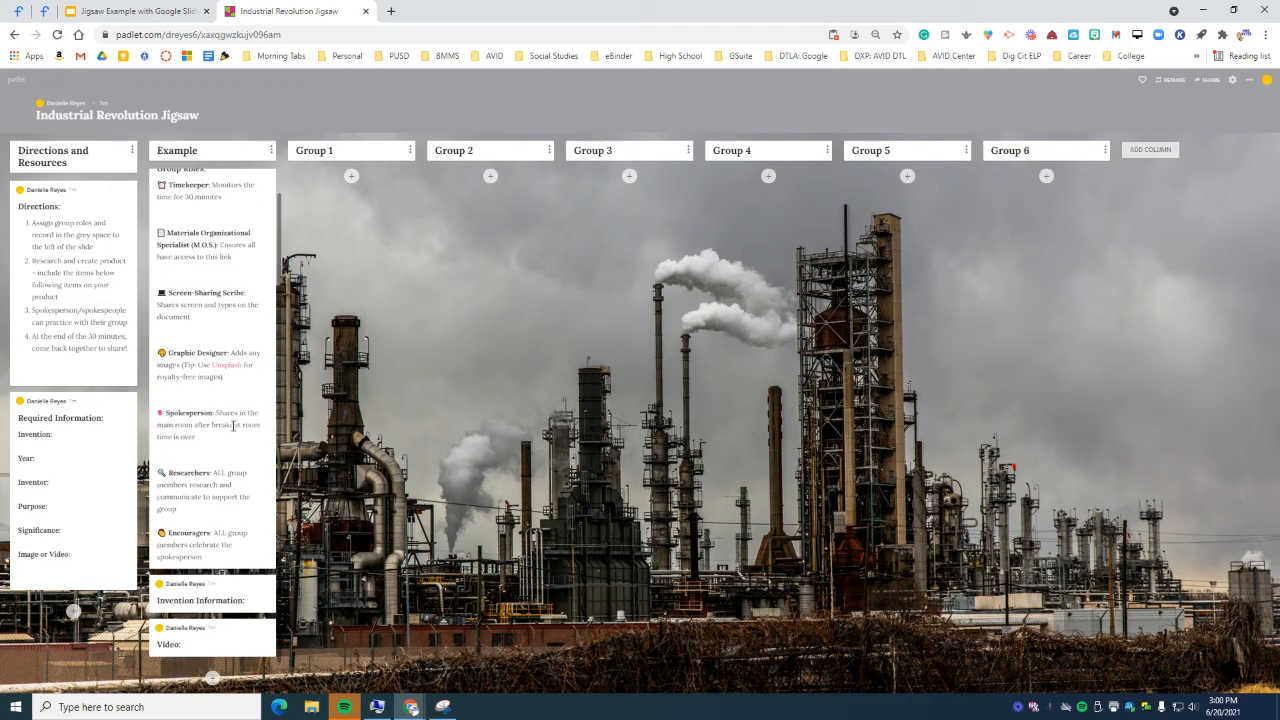
pyautogui.click(263, 184)
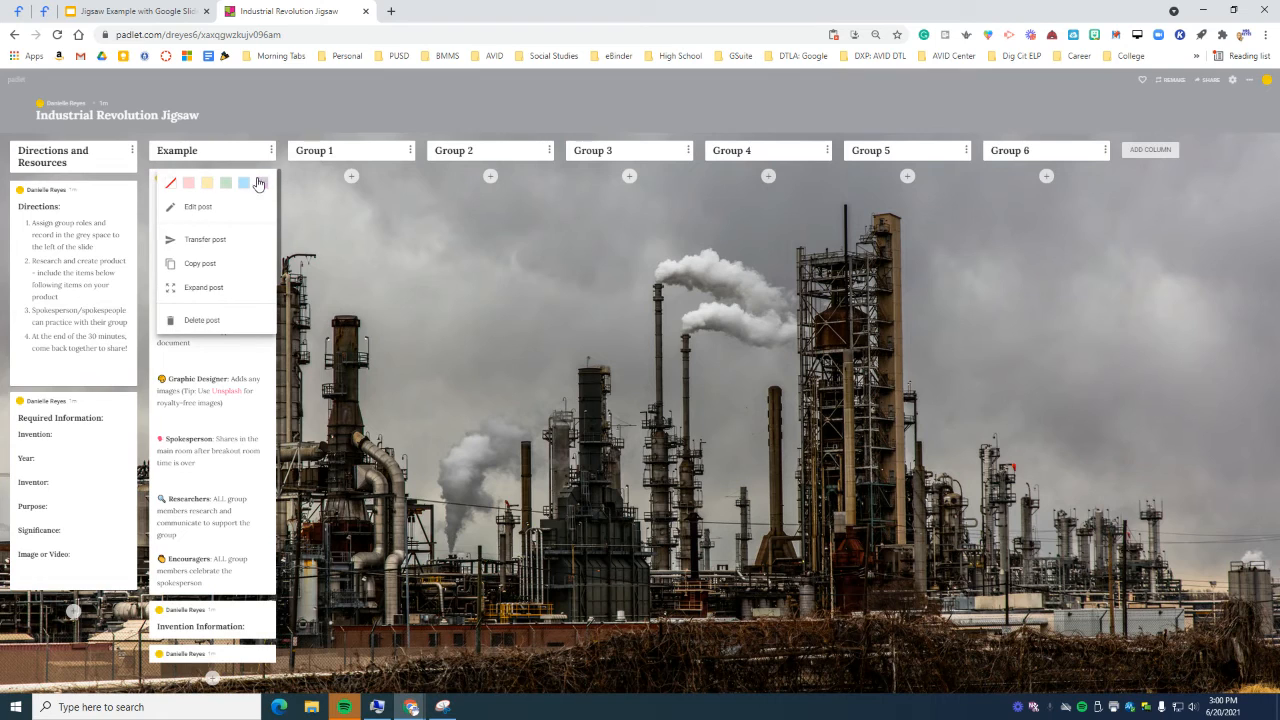
# Step: Apply the pink colour to the Group Roles post at the top of the Example column
pyautogui.click(188, 183)
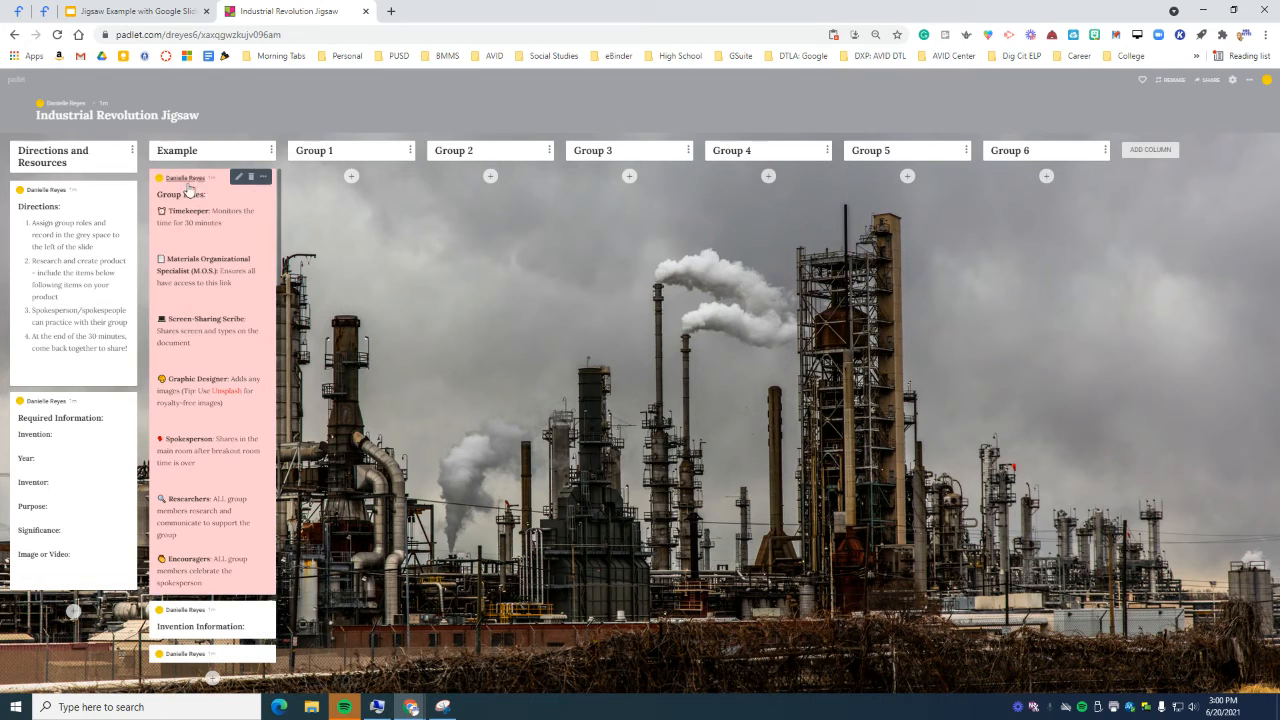
pyautogui.click(264, 184)
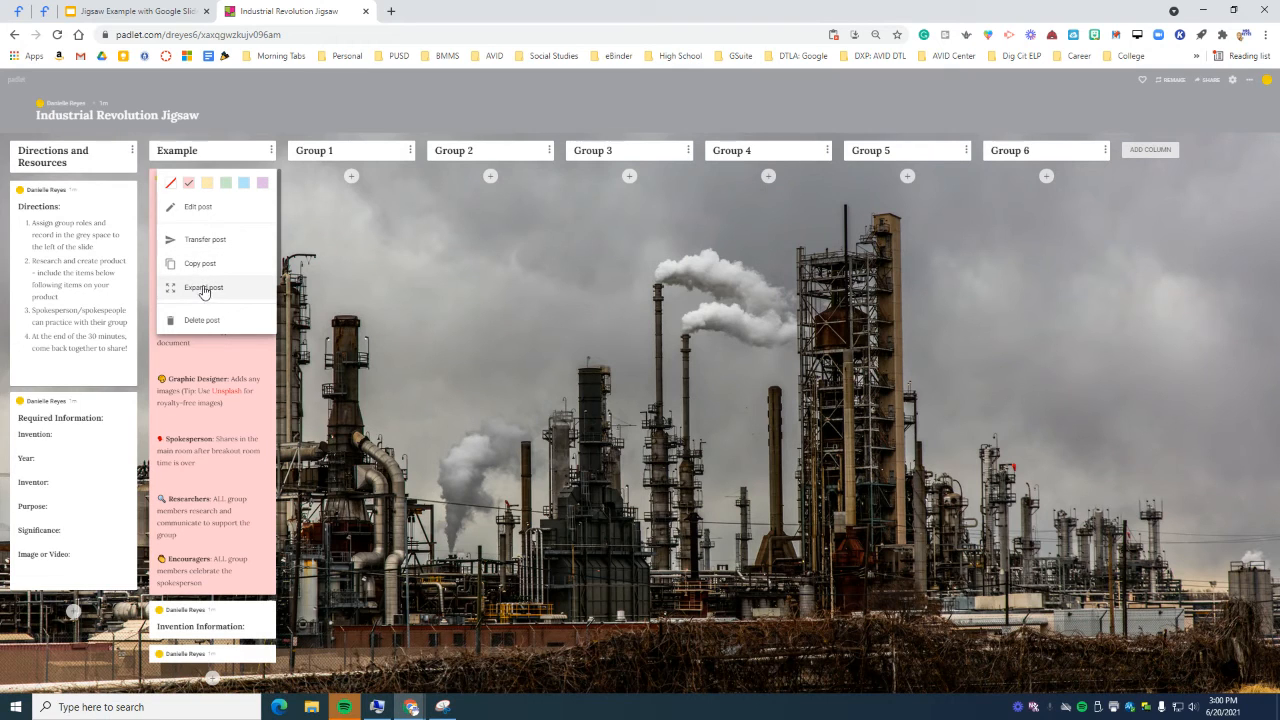
pyautogui.click(298, 305)
pyautogui.moveTo(213, 178); pyautogui.dragTo(228, 204)
pyautogui.scroll(-1, 252, 452)
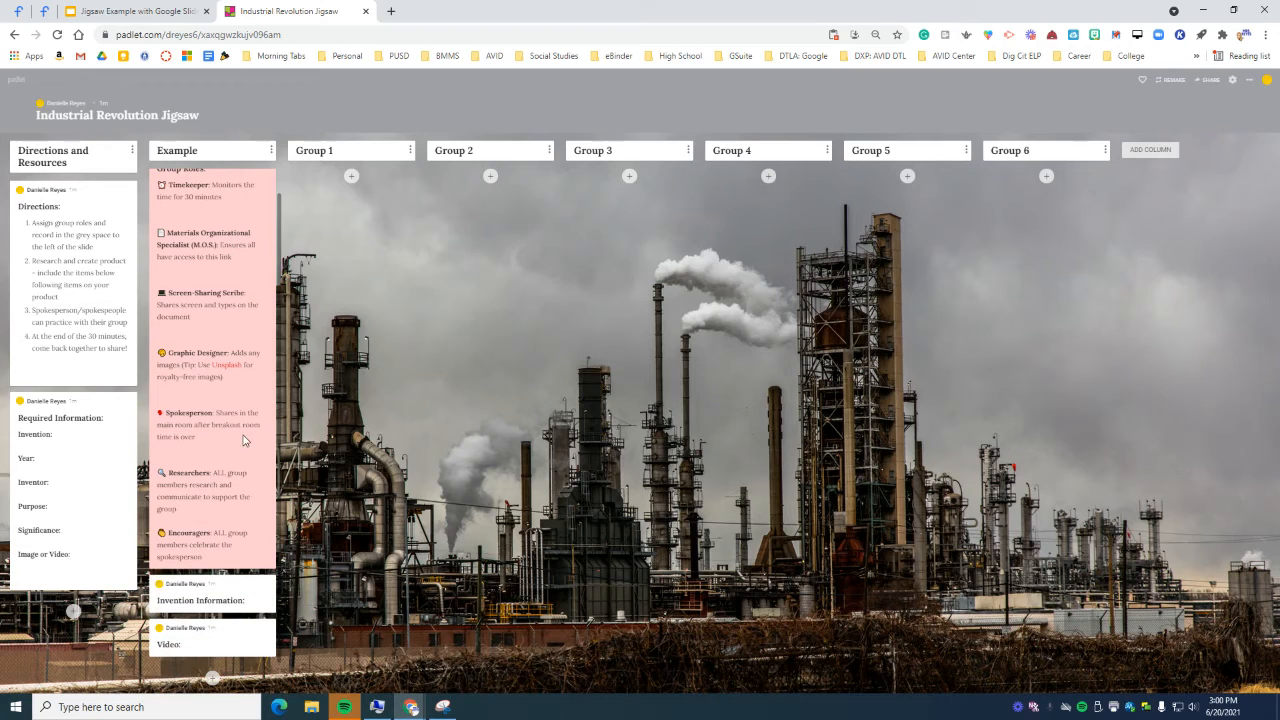
pyautogui.scroll(1, 242, 440)
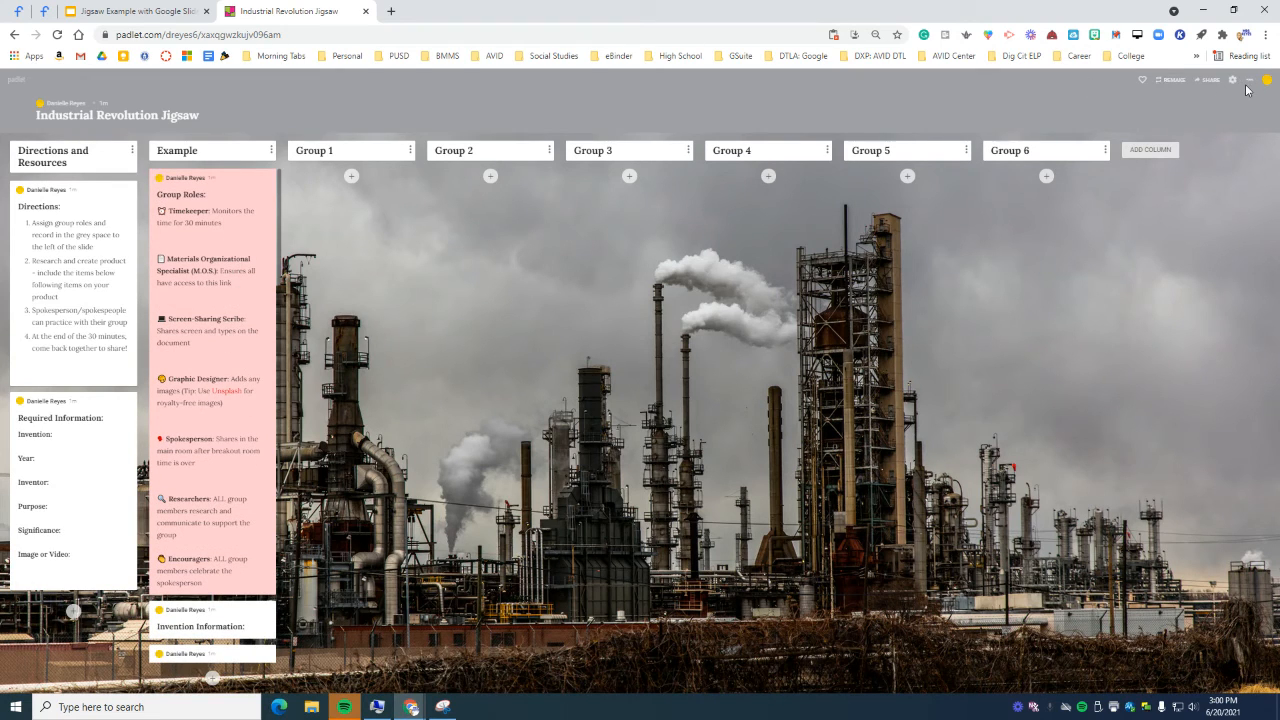
pyautogui.click(352, 176)
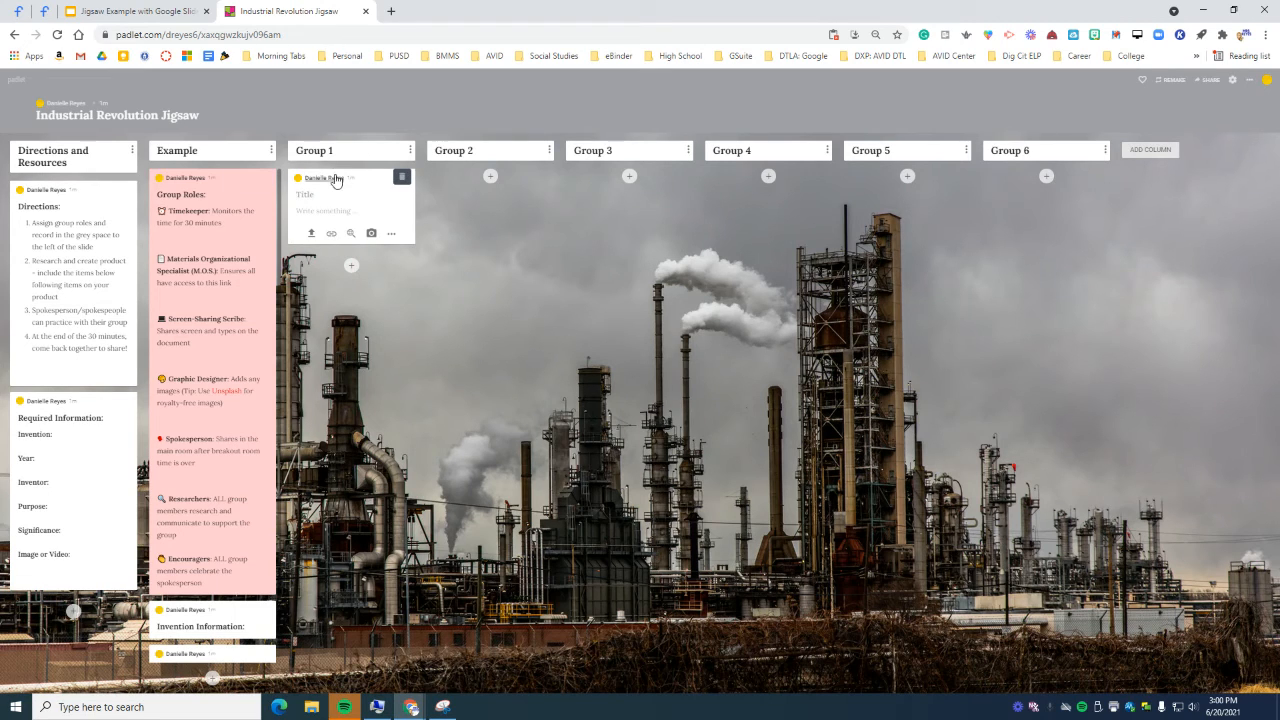
pyautogui.click(434, 228)
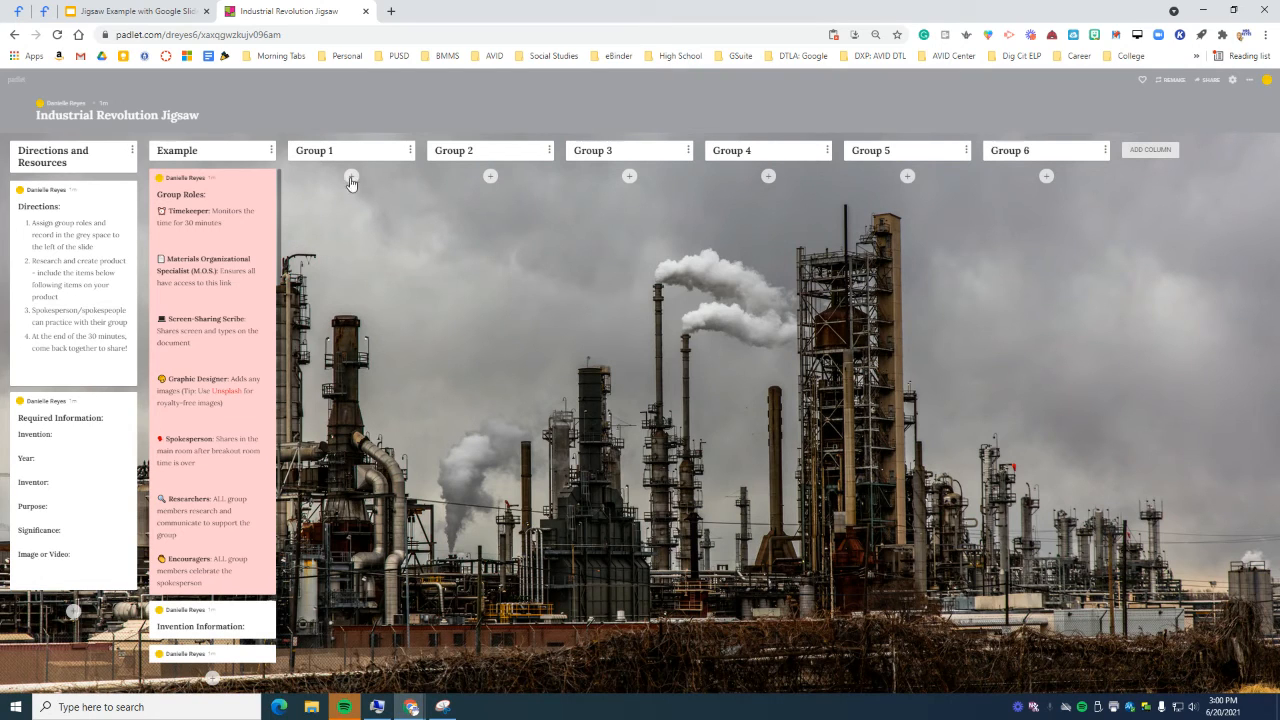
pyautogui.click(351, 178)
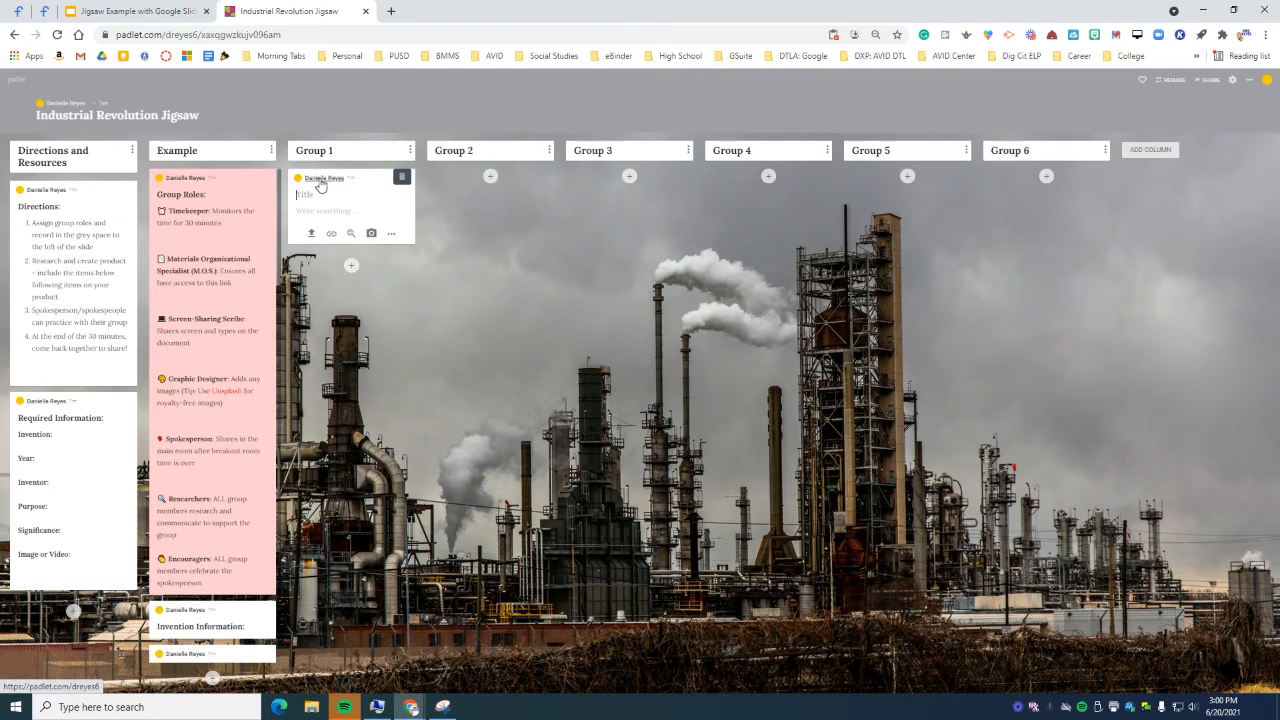
pyautogui.click(578, 210)
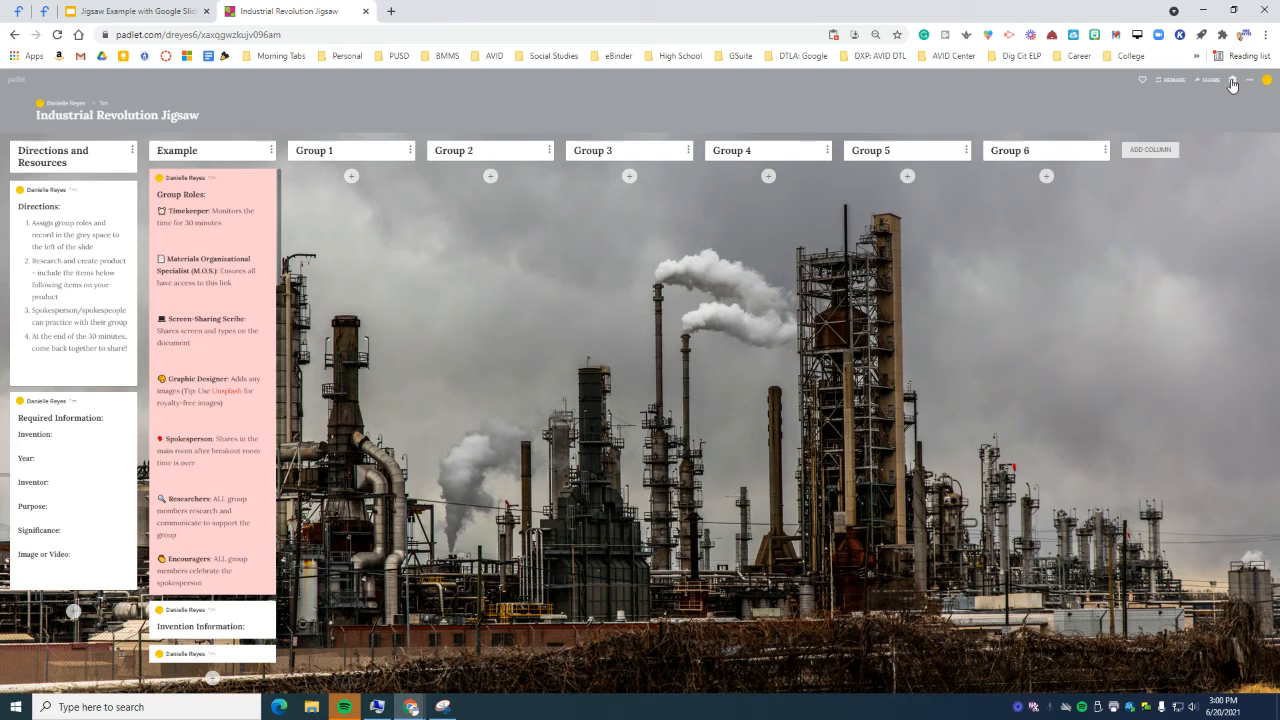
pyautogui.click(1232, 80)
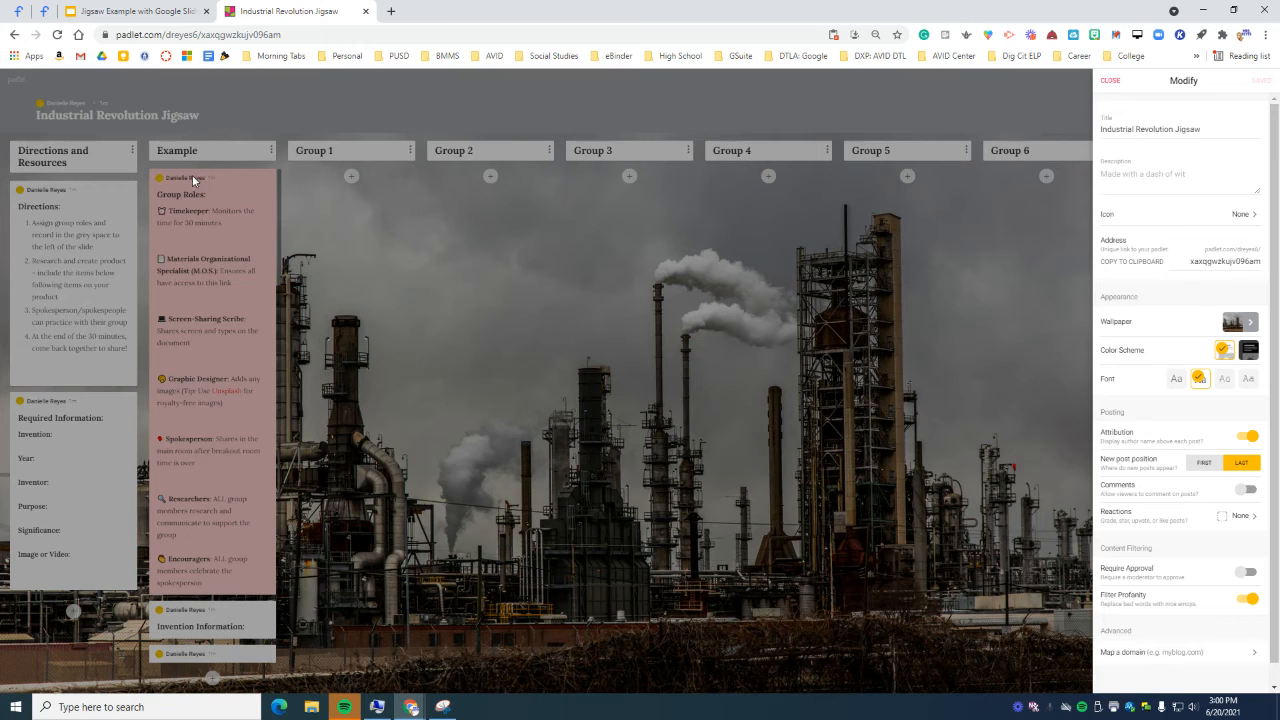
pyautogui.click(1110, 81)
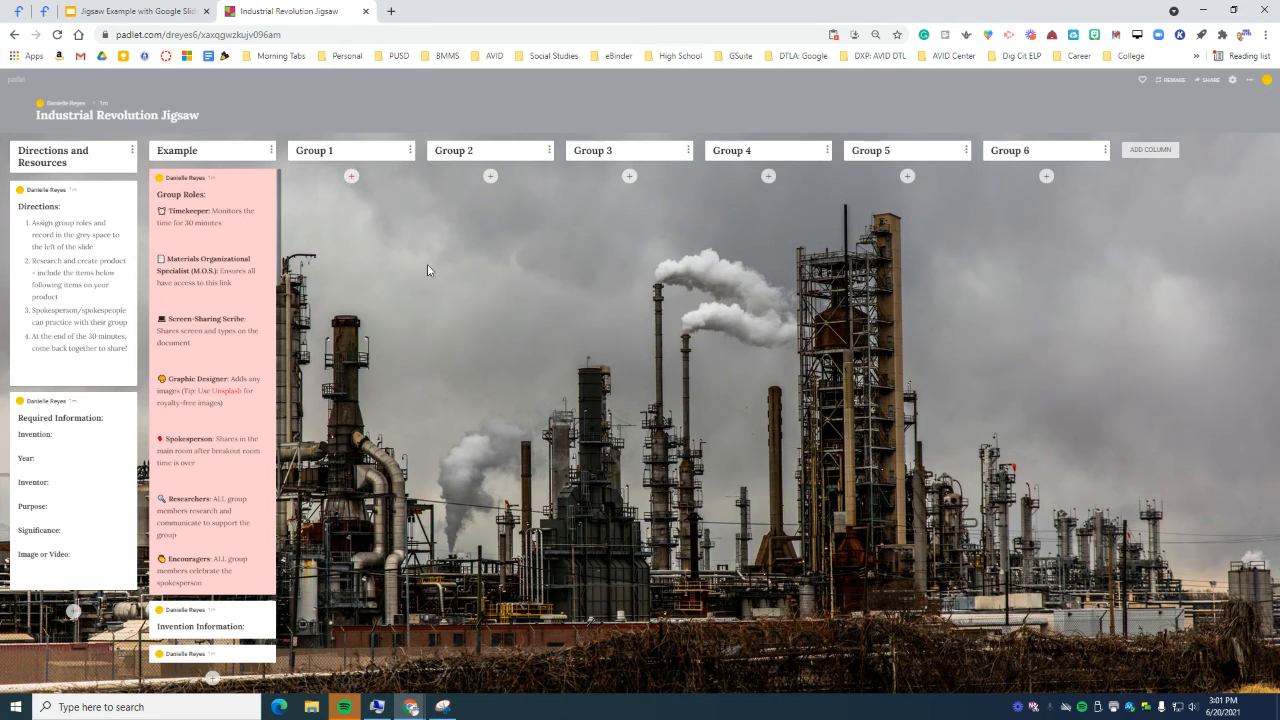
pyautogui.hotkey('ctrl', '+')
pyautogui.hotkey('ctrl', '+')
pyautogui.hotkey('ctrl', '+')
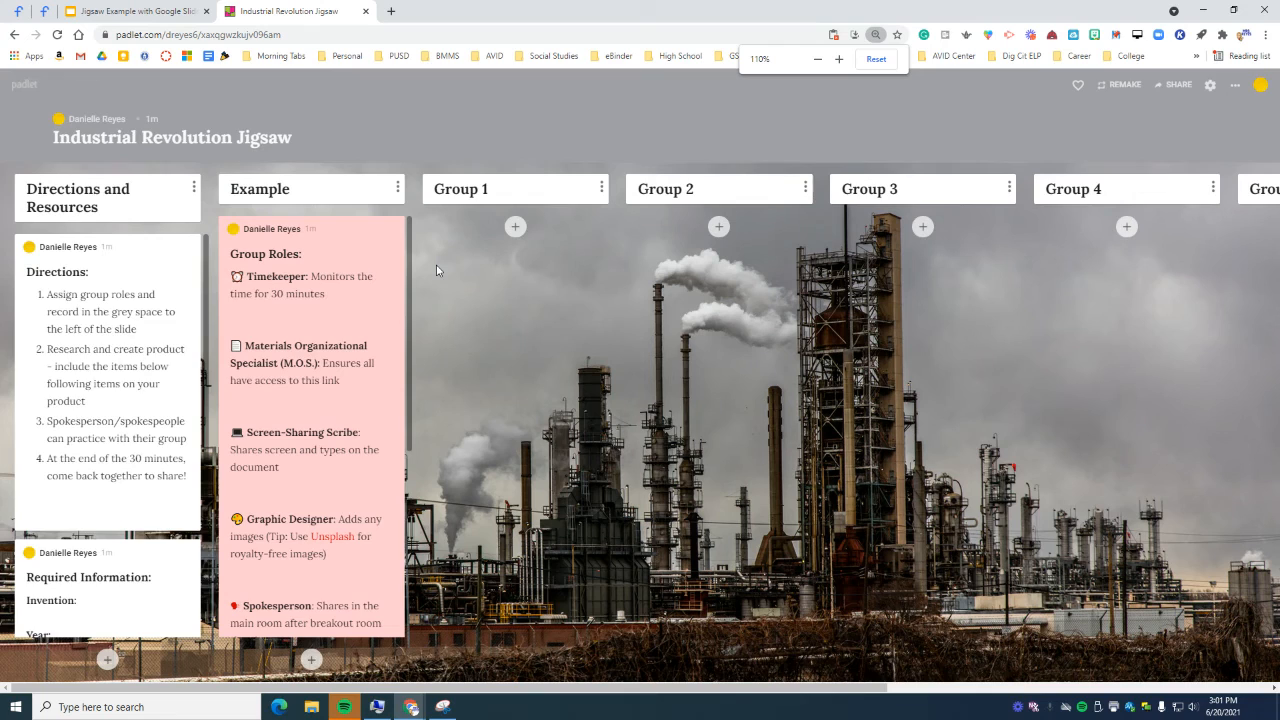
pyautogui.hotkey('ctrl', '-')
pyautogui.hotkey('ctrl', '-')
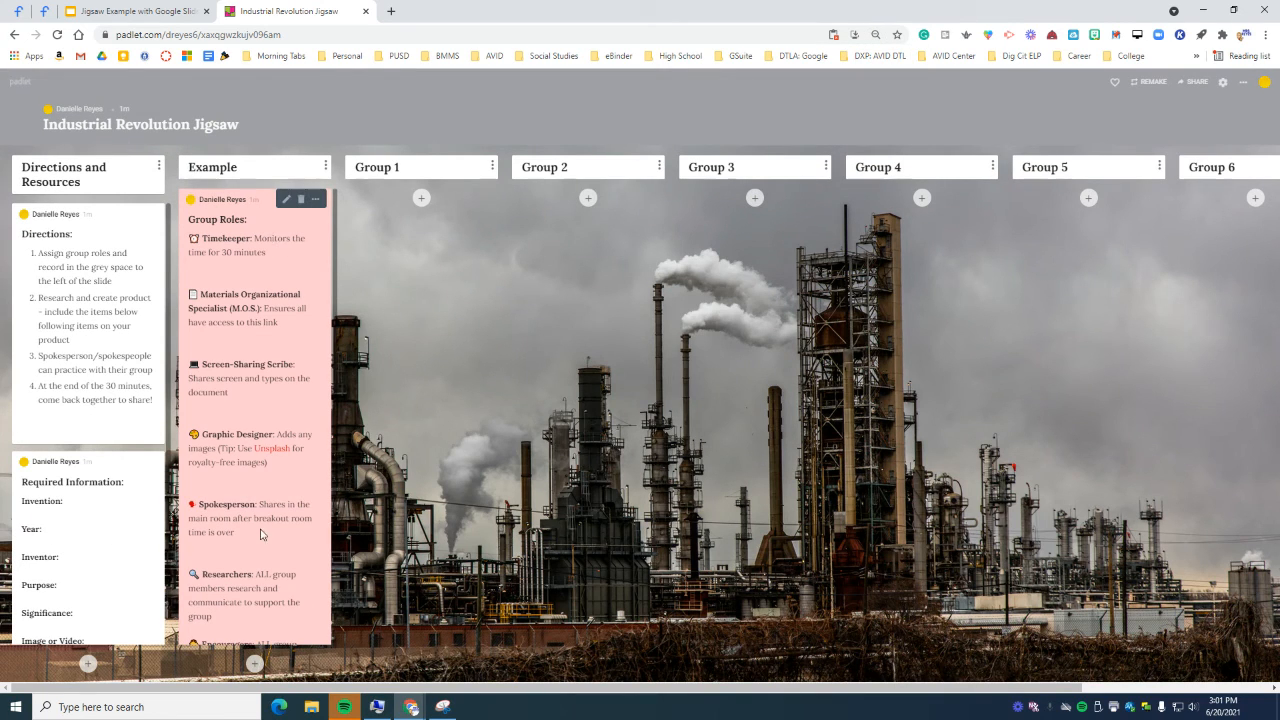
pyautogui.hotkey('ctrl', '-')
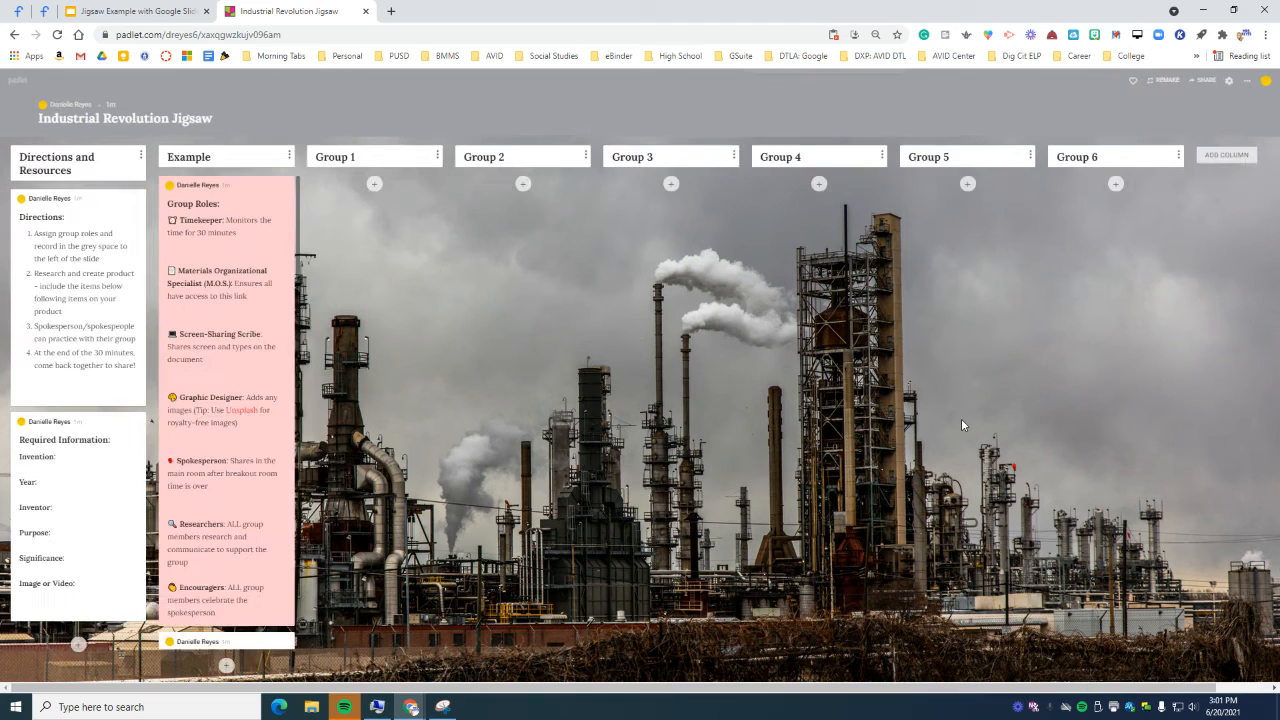
pyautogui.hotkey('ctrl', '-')
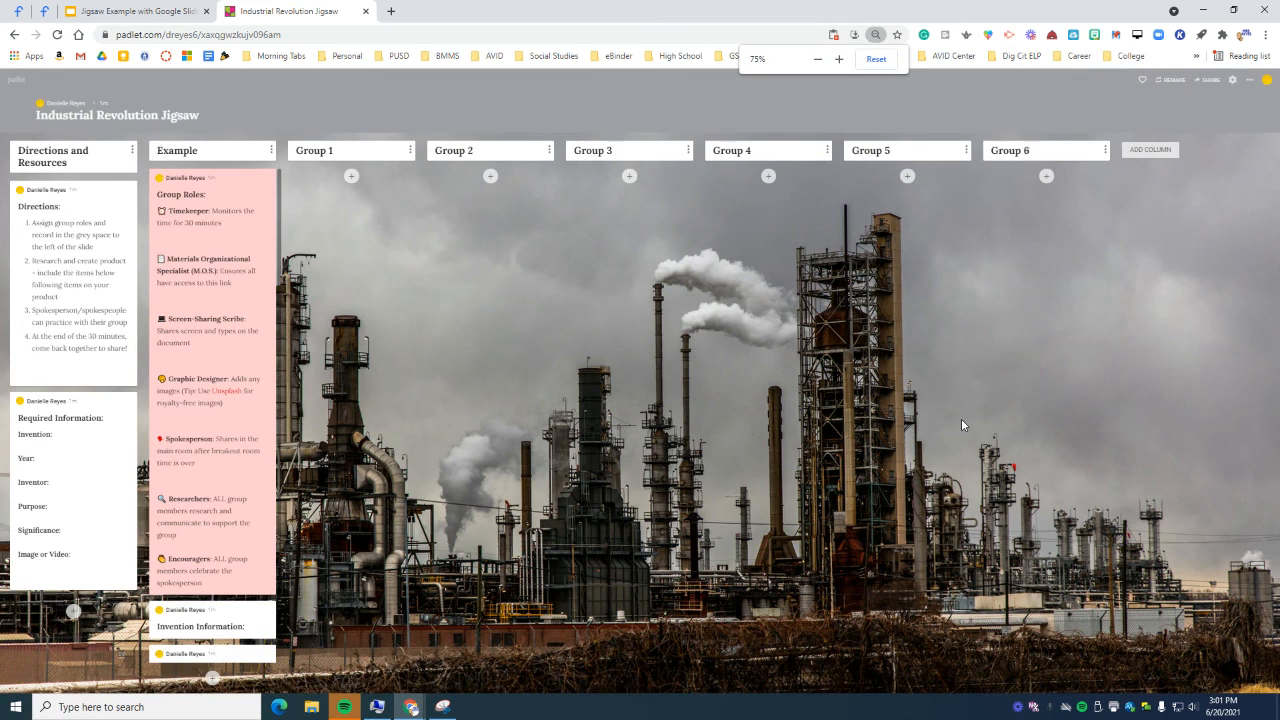
pyautogui.click(1206, 82)
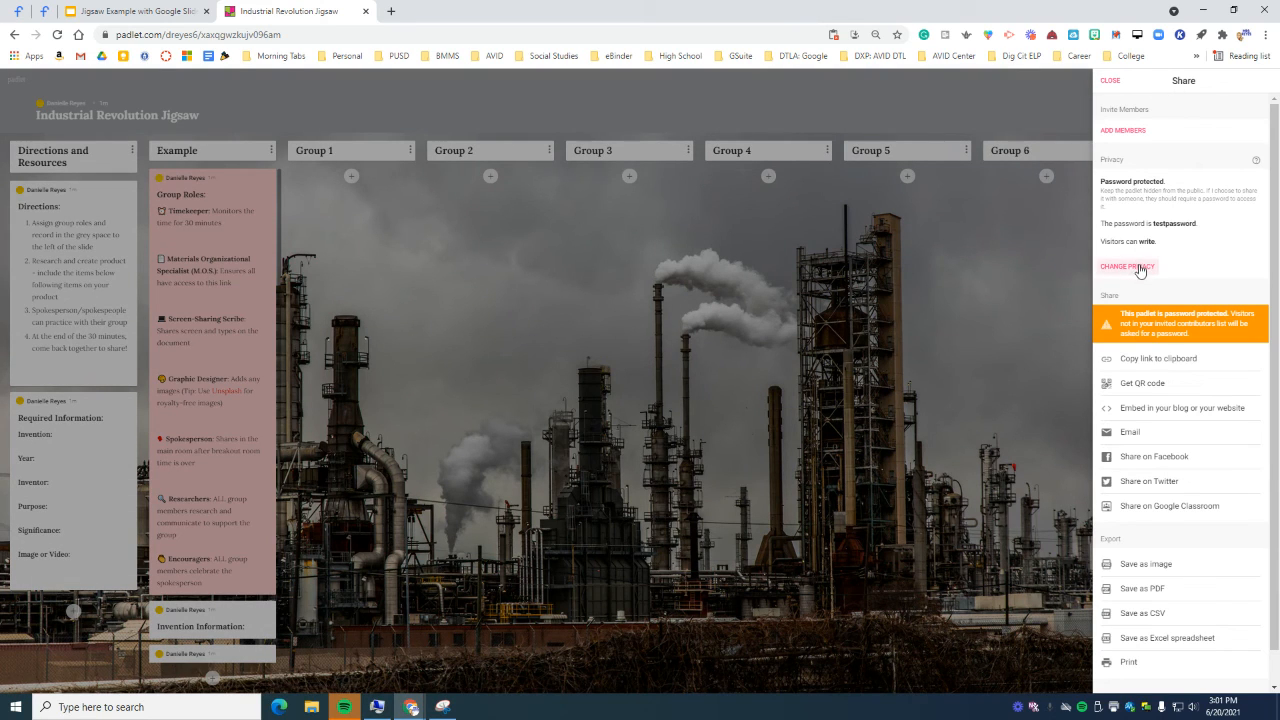
pyautogui.click(257, 35)
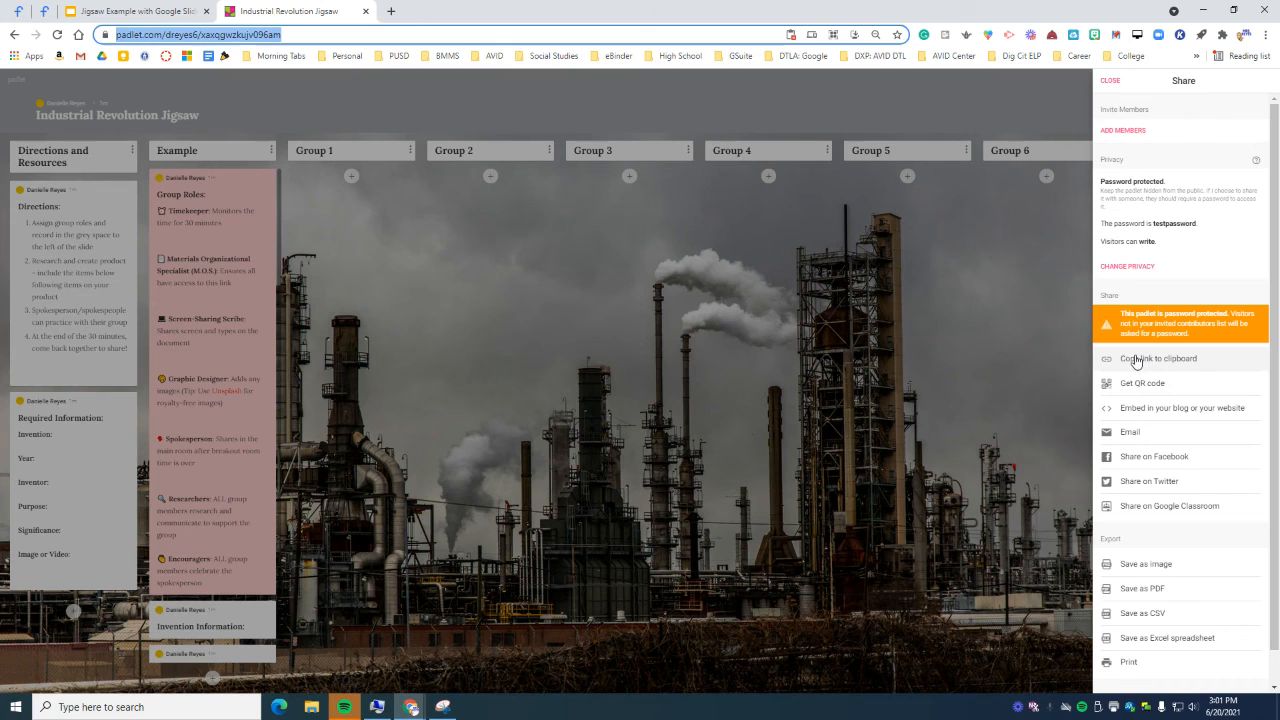
pyautogui.click(1062, 388)
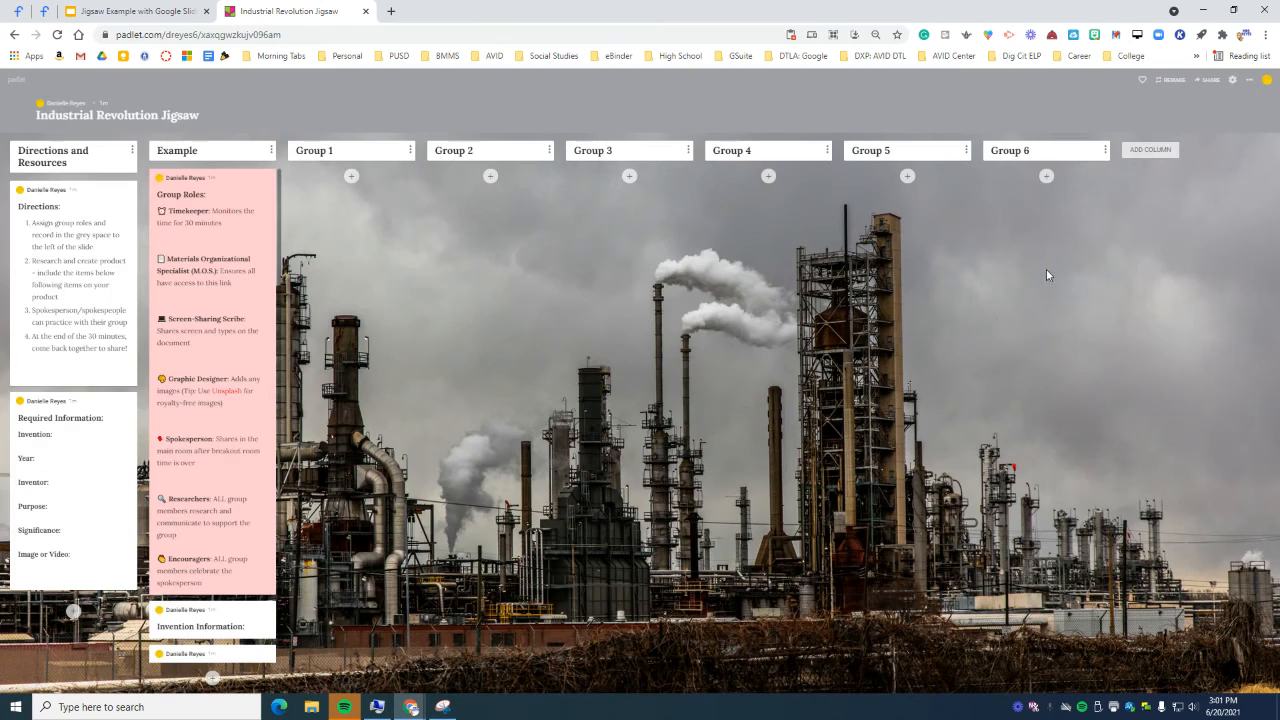
pyautogui.click(1249, 79)
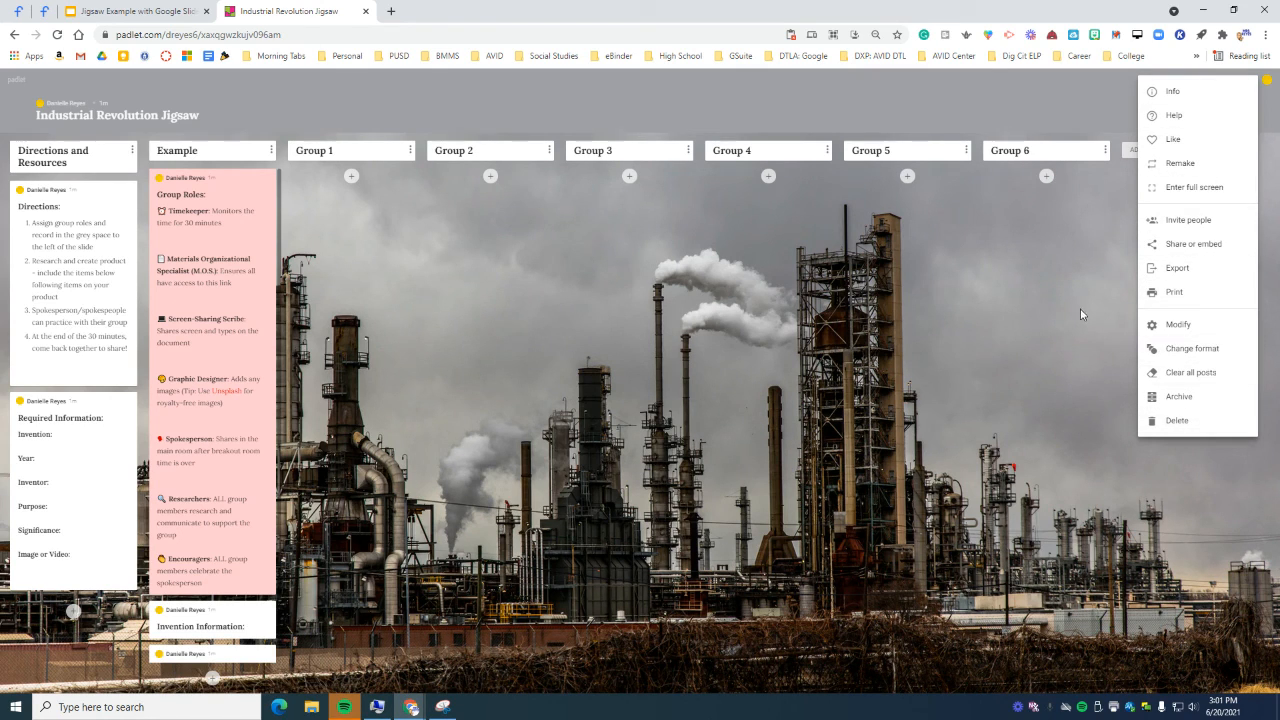
pyautogui.click(1080, 278)
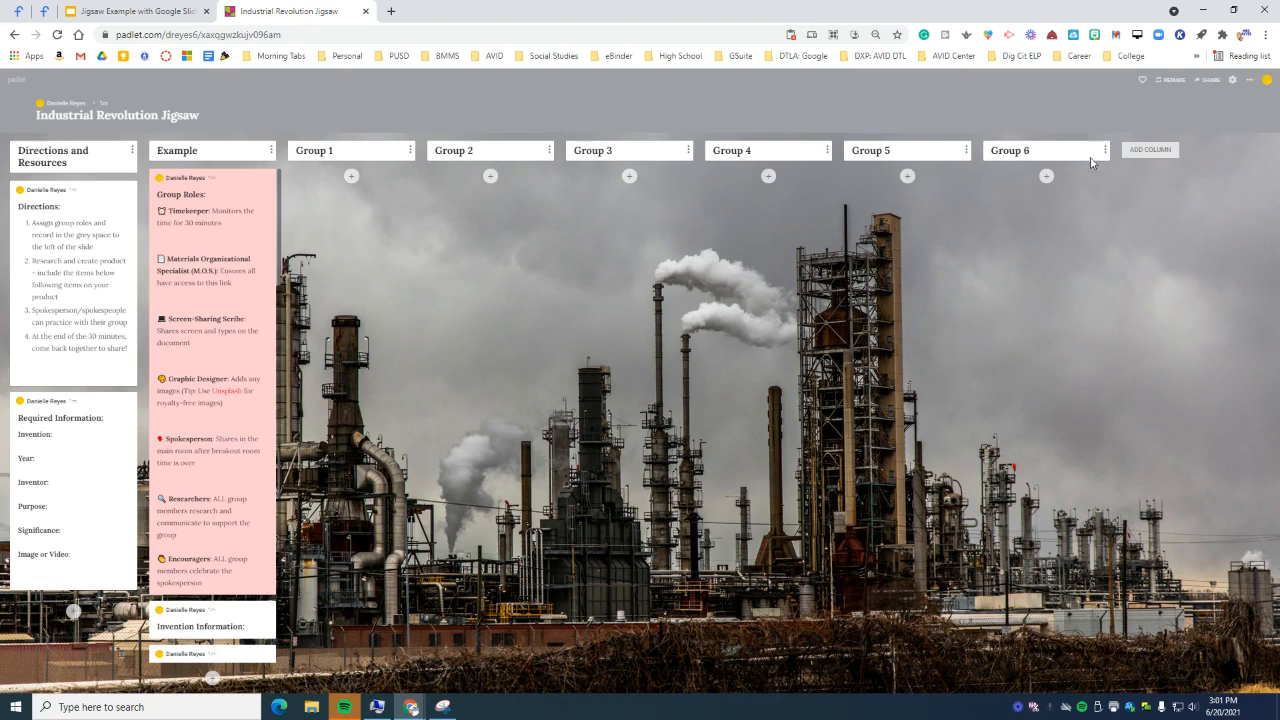
pyautogui.click(1234, 79)
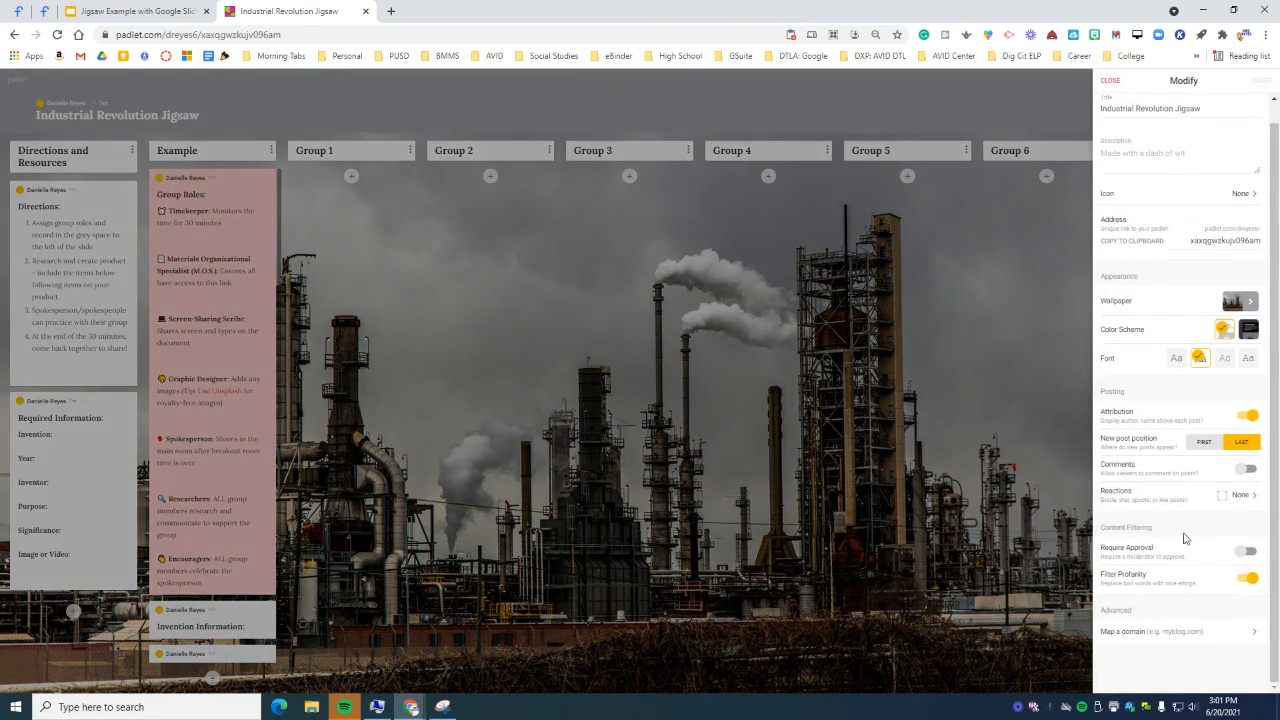
pyautogui.click(1040, 316)
pyautogui.click(1228, 86)
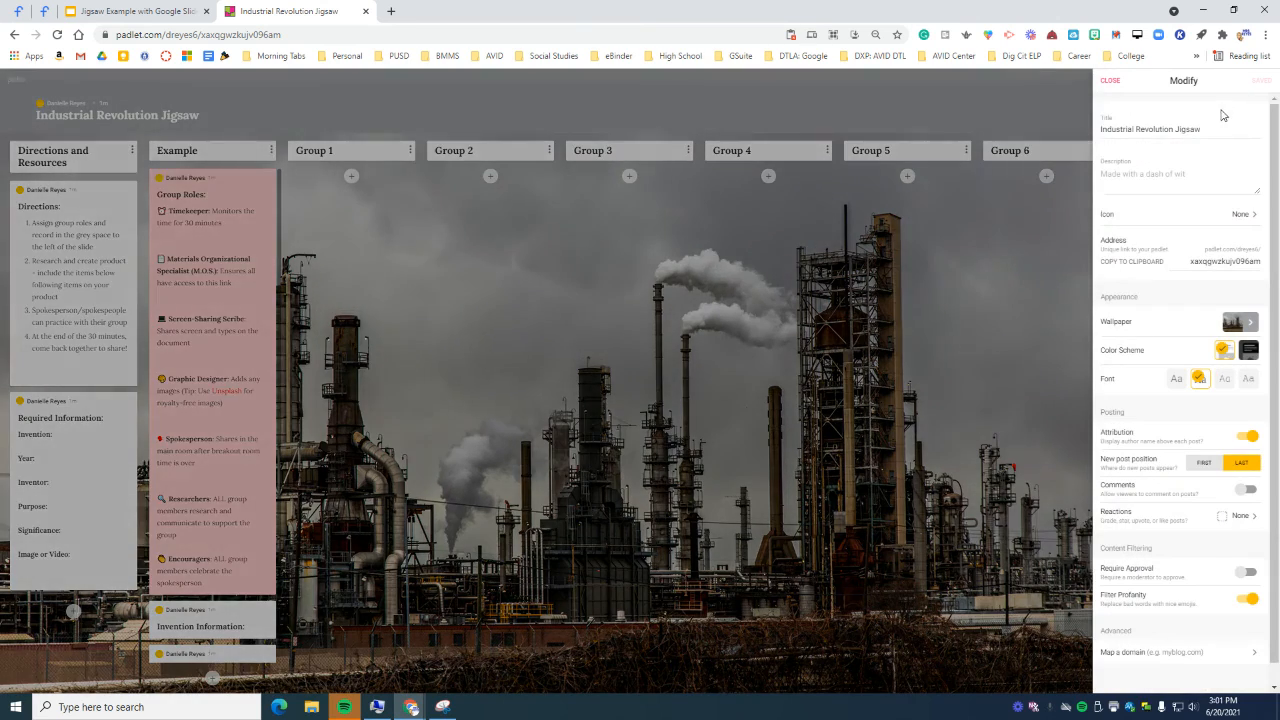
pyautogui.click(1065, 191)
pyautogui.click(1248, 79)
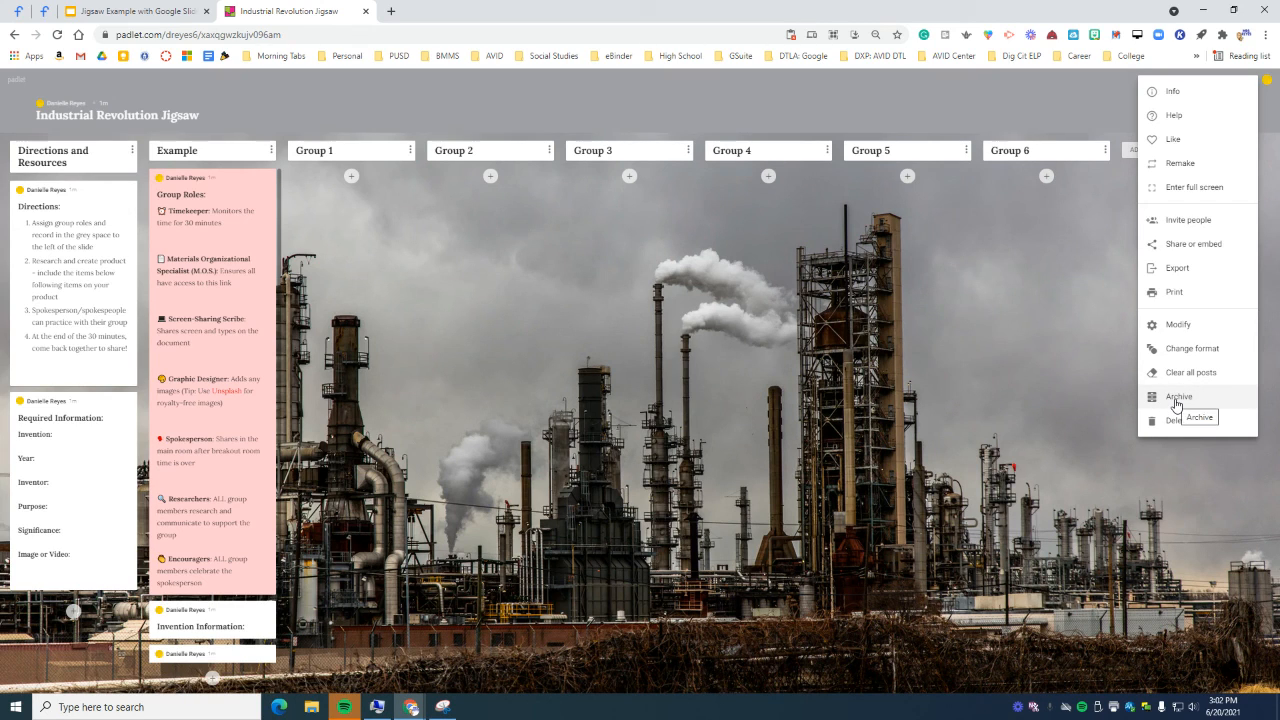
pyautogui.click(1032, 377)
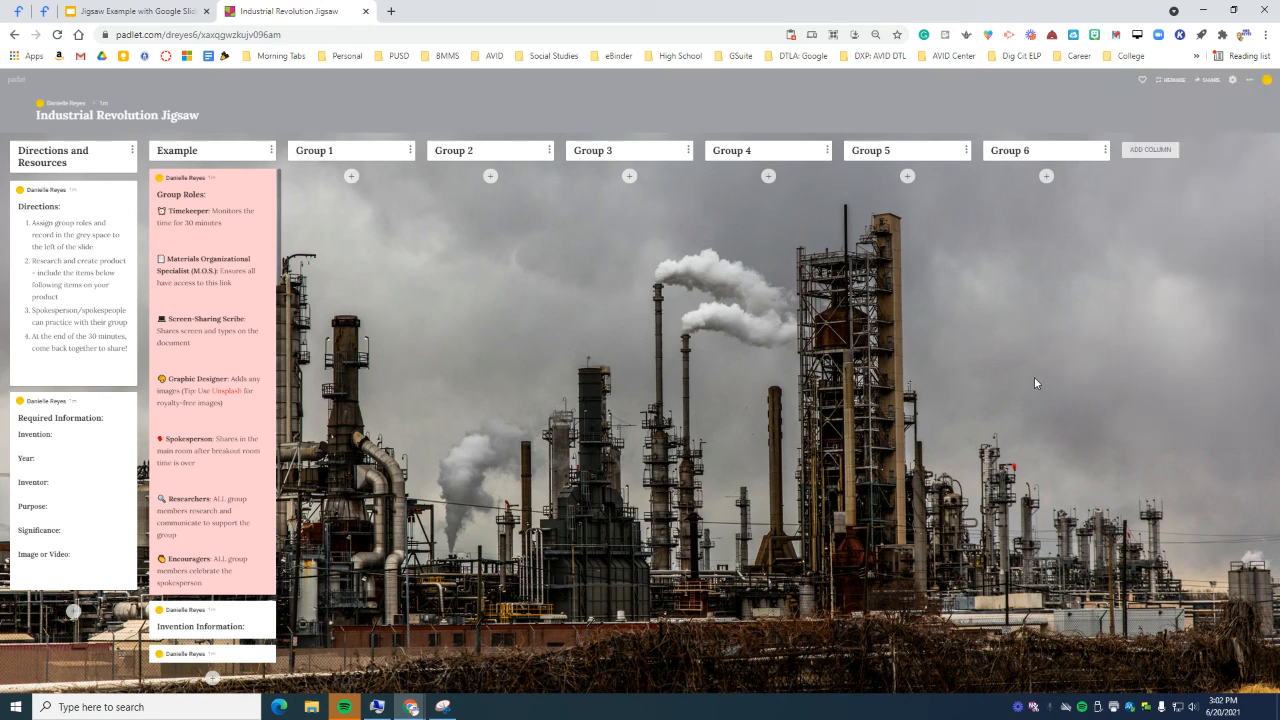